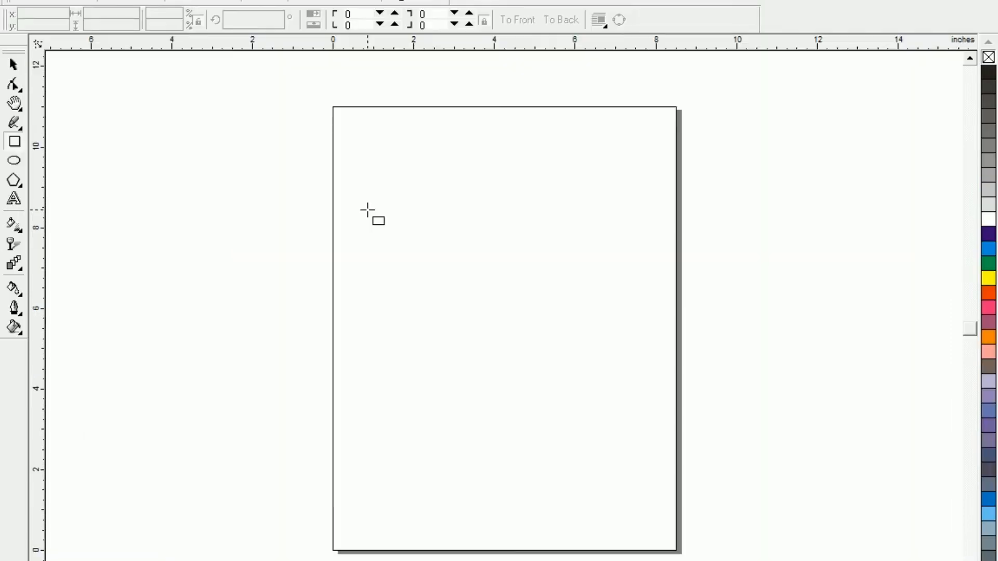
Step: Draw a square about 5.07 inches wide and move it right, near the middle of the page
{"action": "left_click_drag", "start_coordinate": [368, 210], "coordinate": [456, 315]}
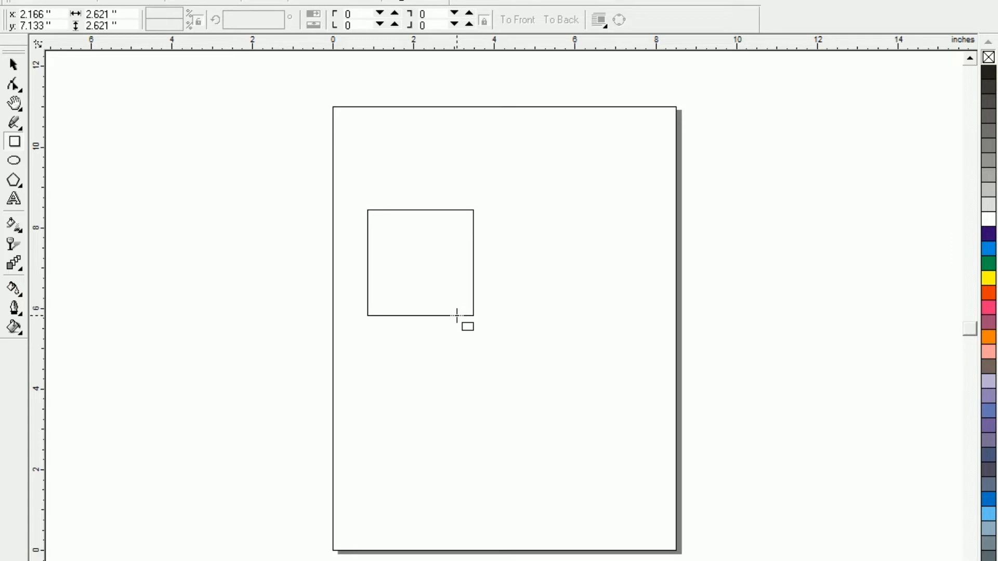
{"action": "mouse_move", "coordinate": [456, 315]}
{"action": "left_mouse_down"}
{"action": "mouse_move", "coordinate": [488, 356]}
{"action": "mouse_move", "coordinate": [572, 414]}
{"action": "left_mouse_up"}
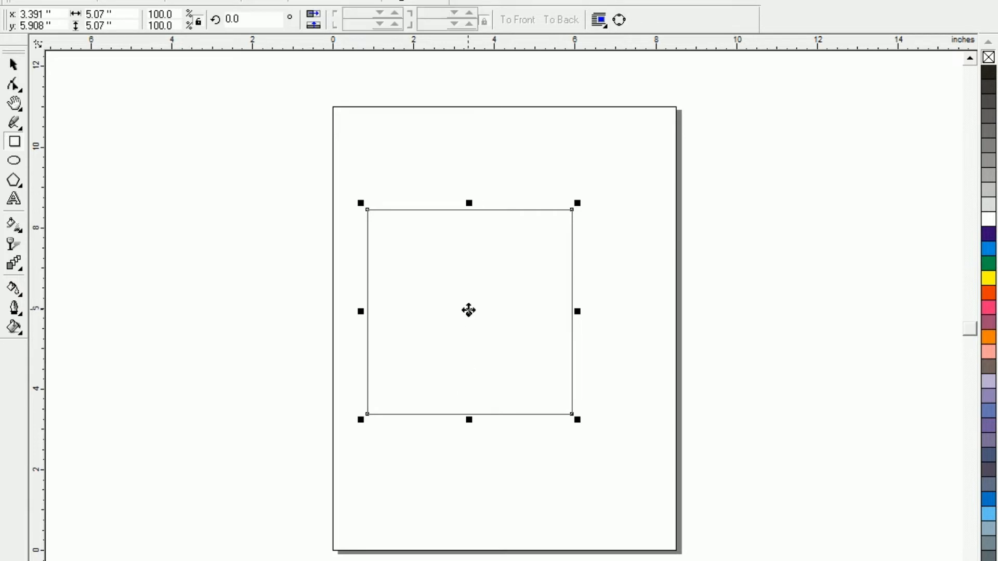
{"action": "left_click_drag", "start_coordinate": [469, 312], "coordinate": [496, 312]}
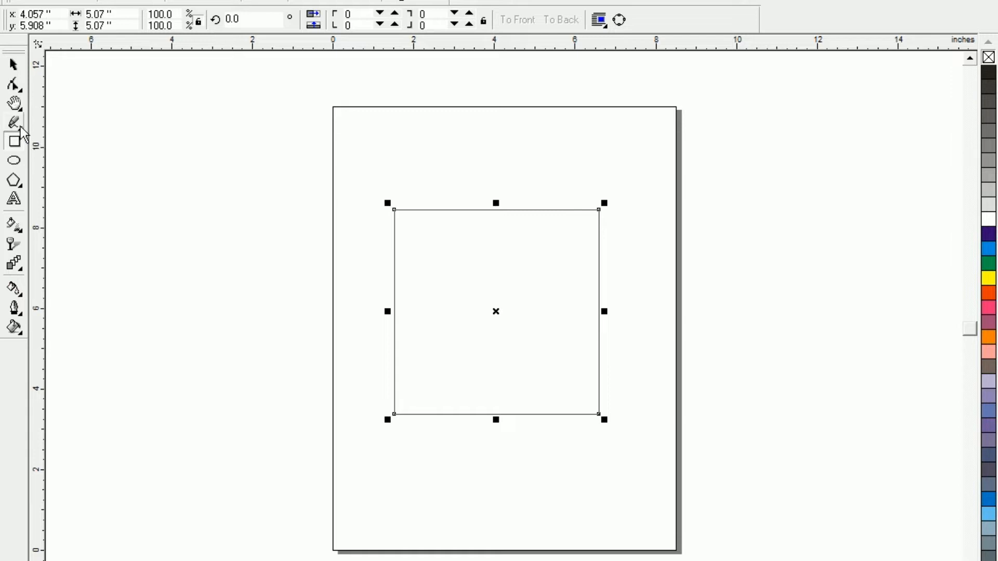
Step: Convert the square to curves and mark a point at the middle of its upper edge
{"action": "left_click", "coordinate": [15, 85]}
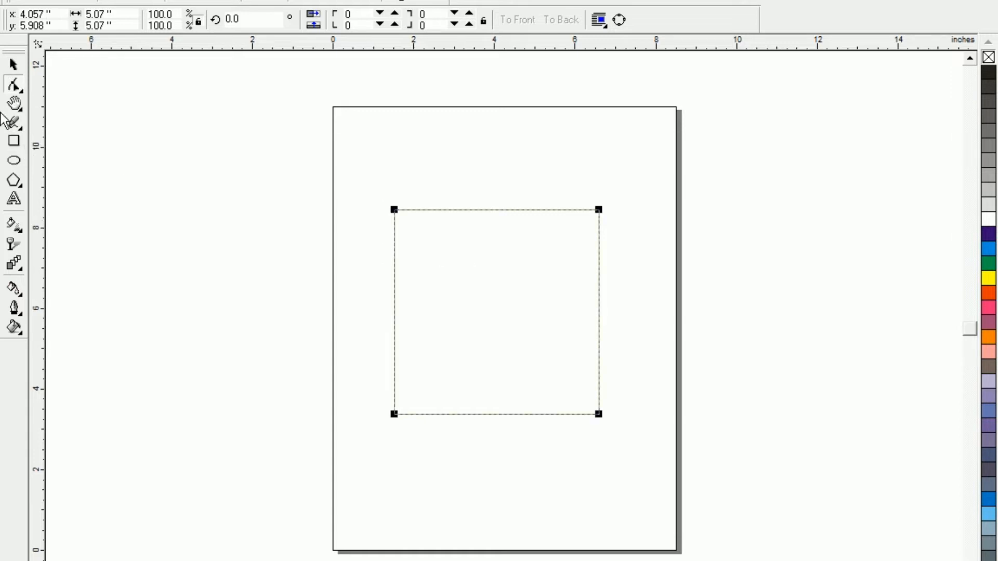
{"action": "key", "text": "ctrl+q"}
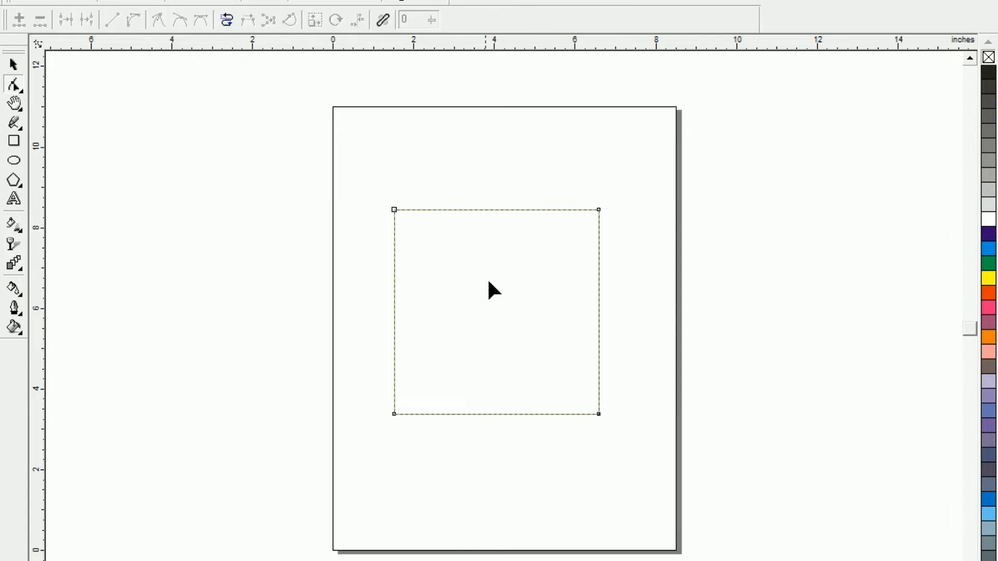
{"action": "left_click", "coordinate": [498, 210]}
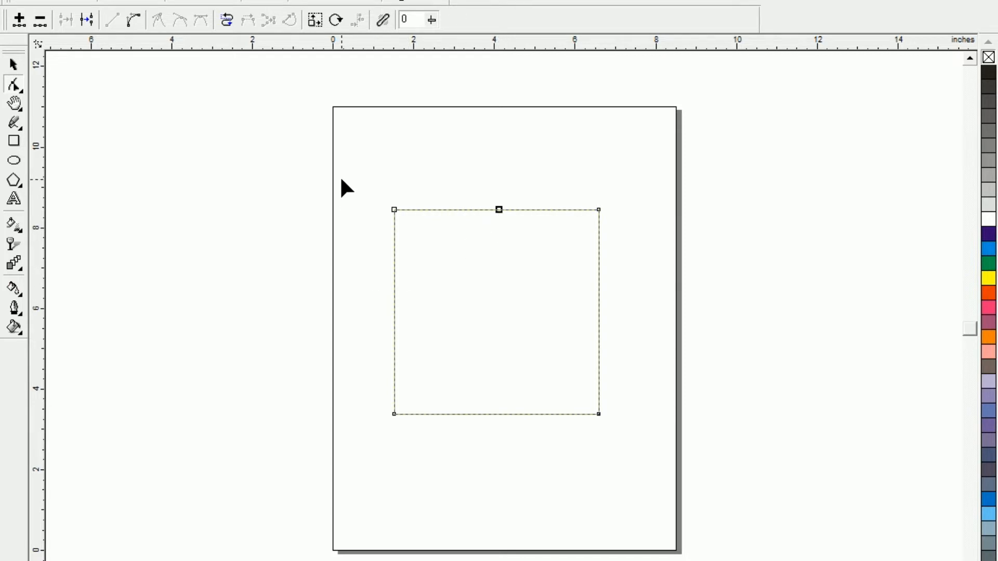
Step: Lower both upper corner nodes by about 0.4 inches so the middle of the upper edge forms a peak
{"action": "left_click_drag", "start_coordinate": [341, 180], "coordinate": [417, 249]}
{"action": "left_click_drag", "start_coordinate": [583, 187], "coordinate": [619, 235]}
{"action": "key", "text": "Down"}
{"action": "key", "text": "Down"}
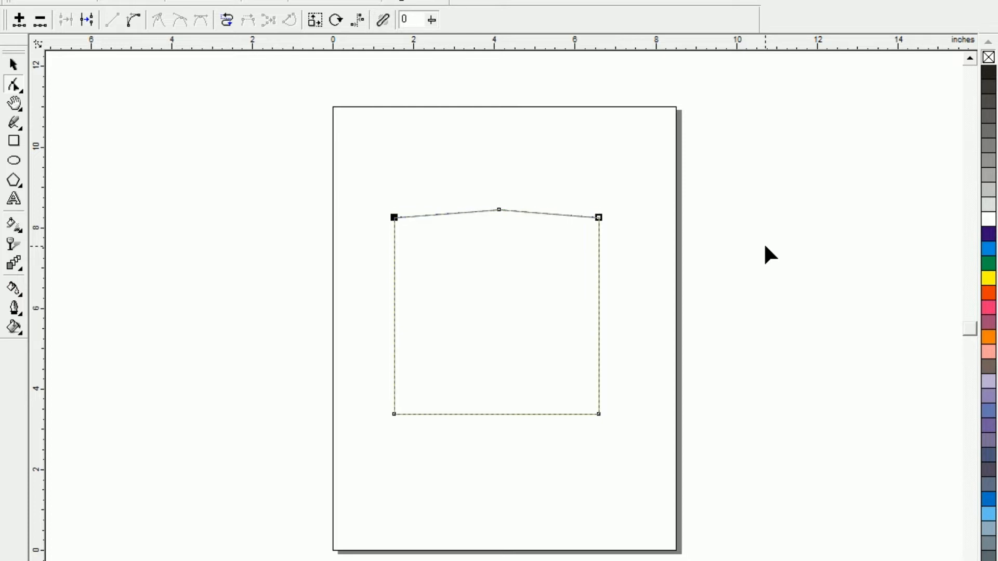
{"action": "key", "text": "Down"}
{"action": "key", "text": "Down"}
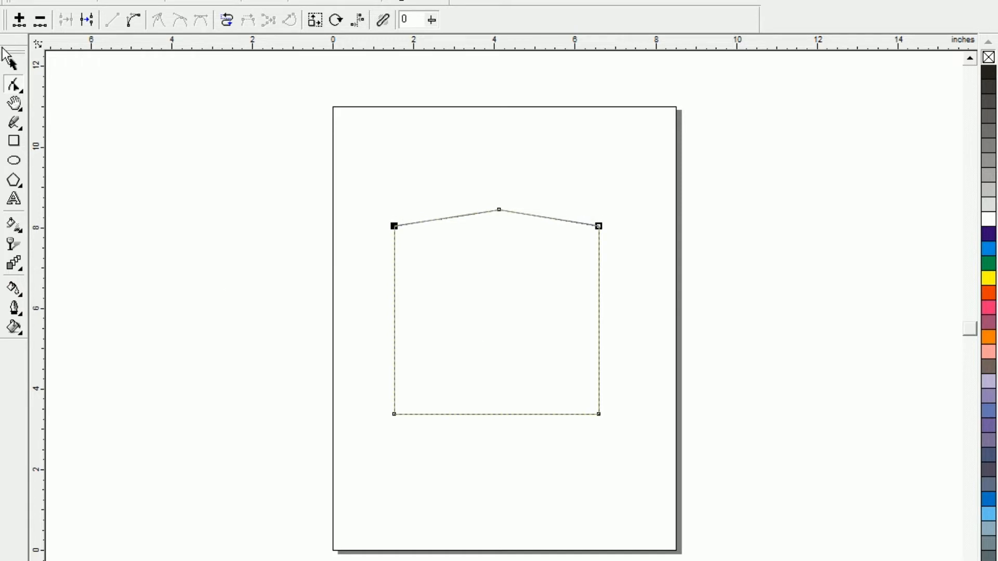
{"action": "left_click", "coordinate": [13, 64]}
{"action": "left_click", "coordinate": [214, 222]}
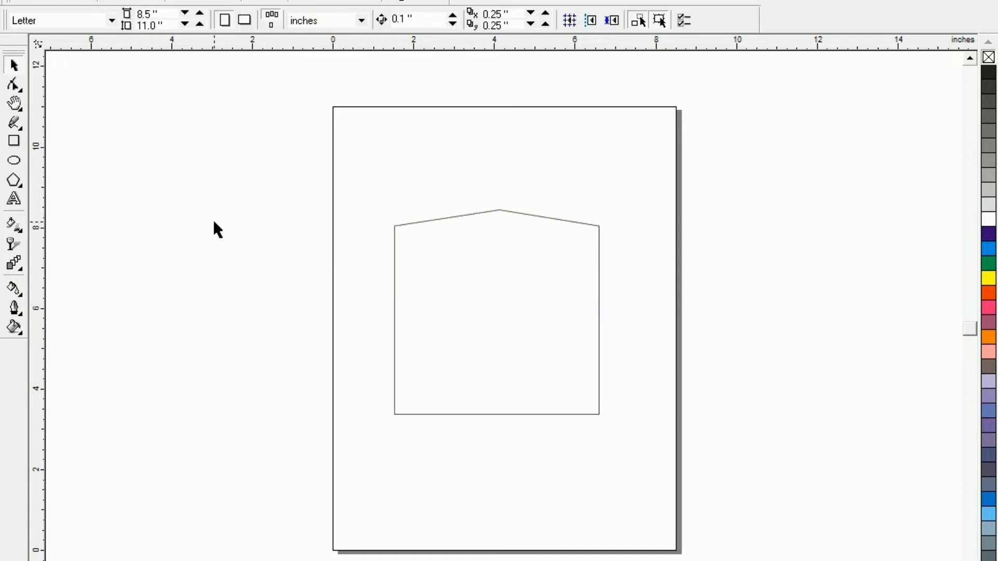
Step: Draw a vertical line about 6.96 inches long through the centre of the peaked shape, extending beyond both ends
{"action": "left_click", "coordinate": [14, 122]}
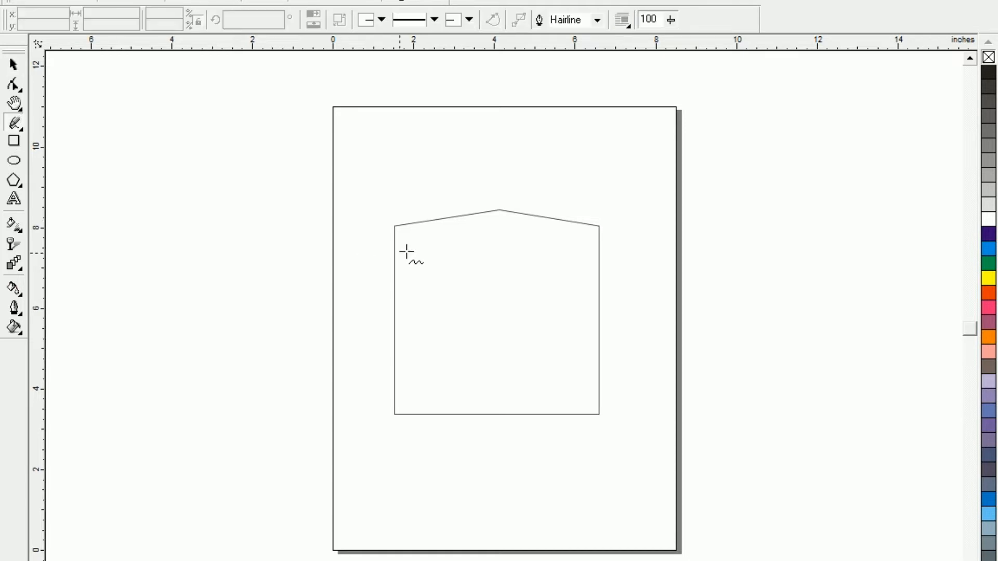
{"action": "left_click", "coordinate": [497, 188]}
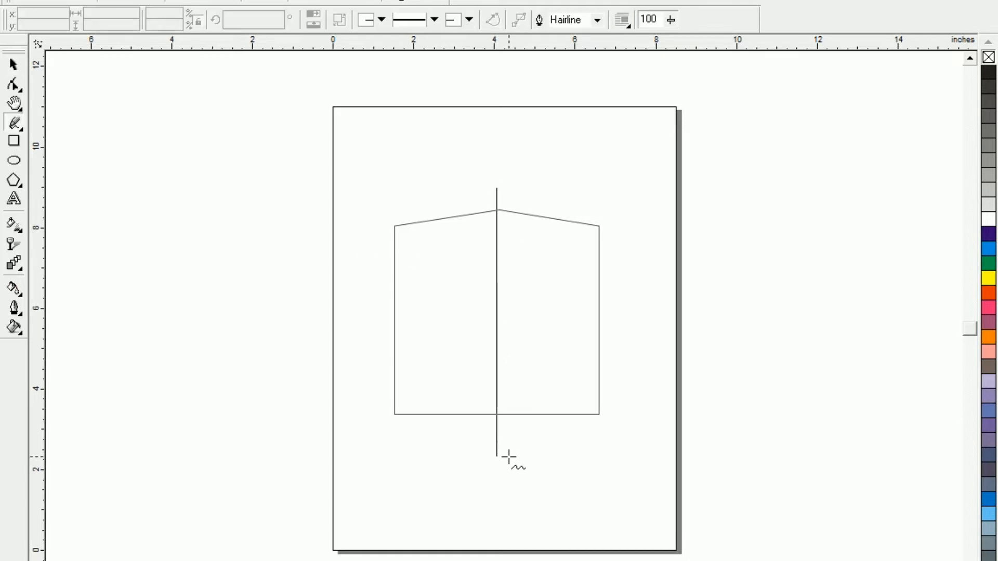
{"action": "left_click", "coordinate": [504, 468], "text": "ctrl"}
{"action": "left_click", "coordinate": [14, 65]}
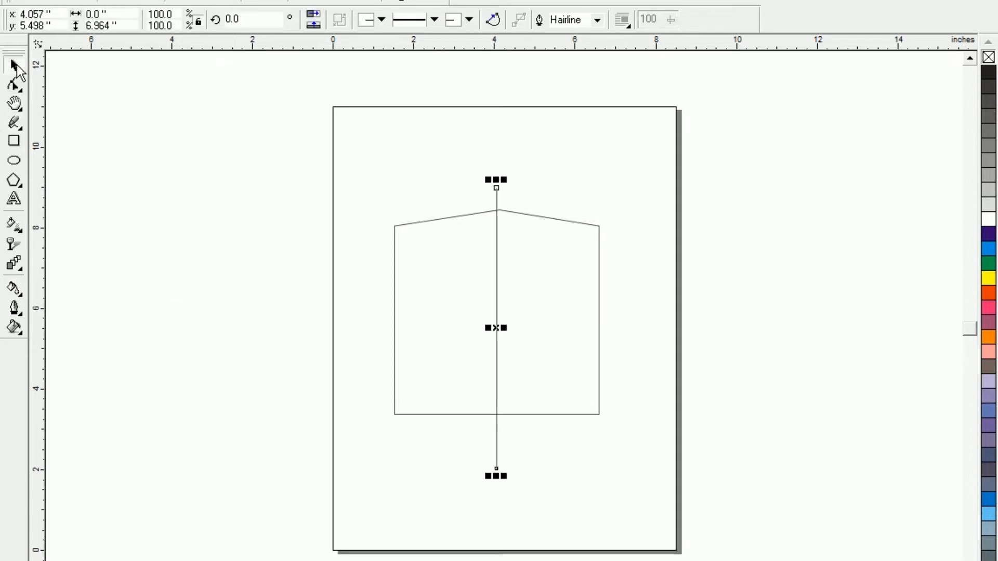
{"action": "left_click", "coordinate": [306, 309]}
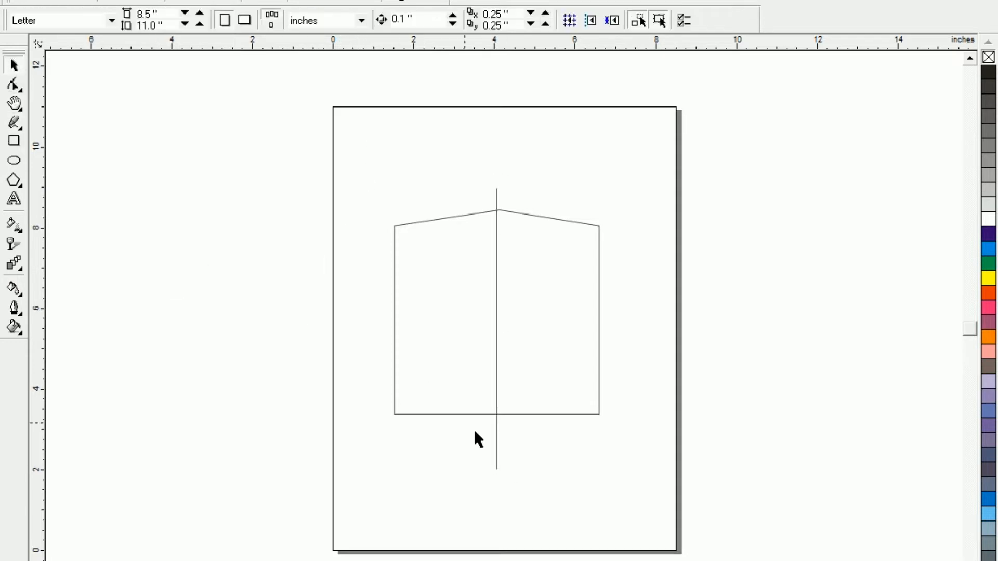
Step: Trim the peaked shape with the vertical line to cut it into two halves
{"action": "left_click_drag", "start_coordinate": [356, 126], "coordinate": [638, 500]}
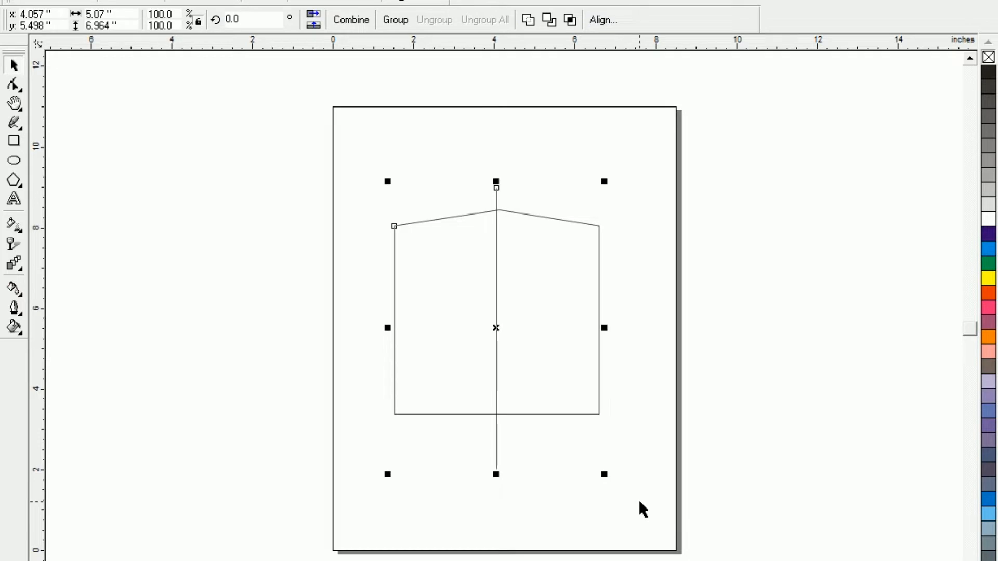
{"action": "left_click", "coordinate": [316, 287]}
{"action": "left_click_drag", "start_coordinate": [341, 133], "coordinate": [657, 507]}
{"action": "key", "text": "Tab"}
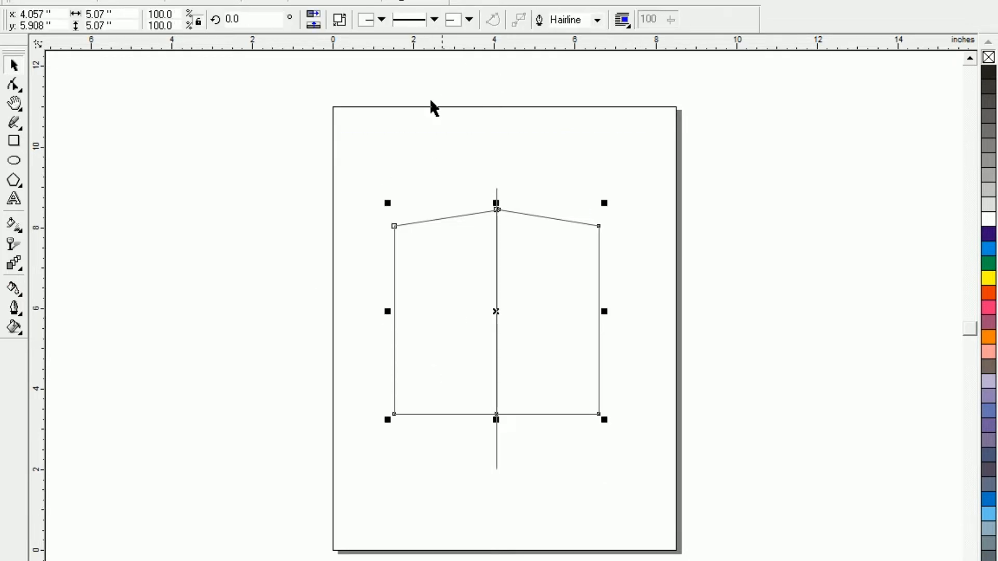
{"action": "left_click", "coordinate": [344, 119]}
Step: Break the cut shape apart, then delete its right half and the vertical cutting line
{"action": "left_click", "coordinate": [496, 313]}
{"action": "left_click", "coordinate": [338, 20]}
{"action": "left_click", "coordinate": [468, 295]}
{"action": "left_click", "coordinate": [549, 311]}
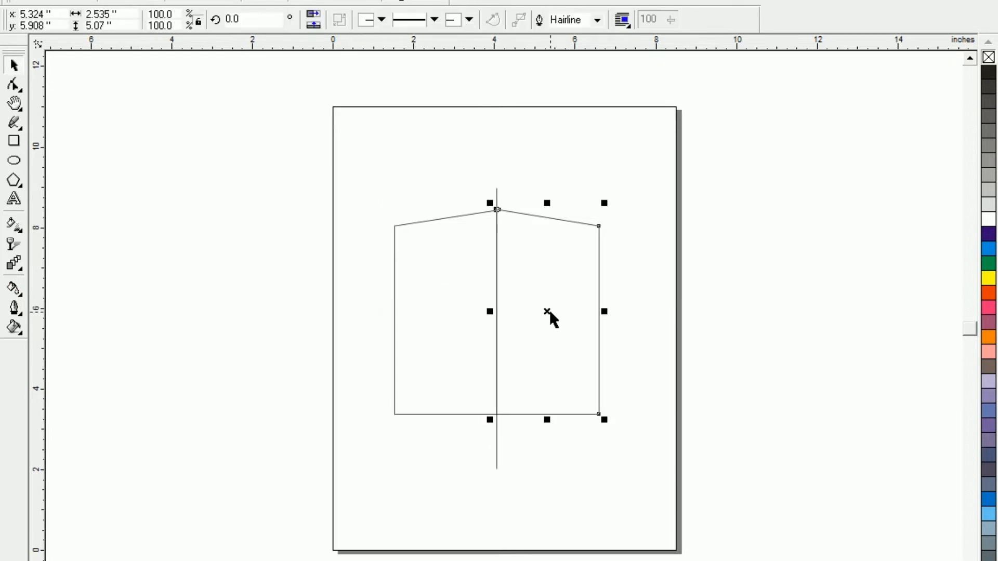
{"action": "key", "text": "Delete"}
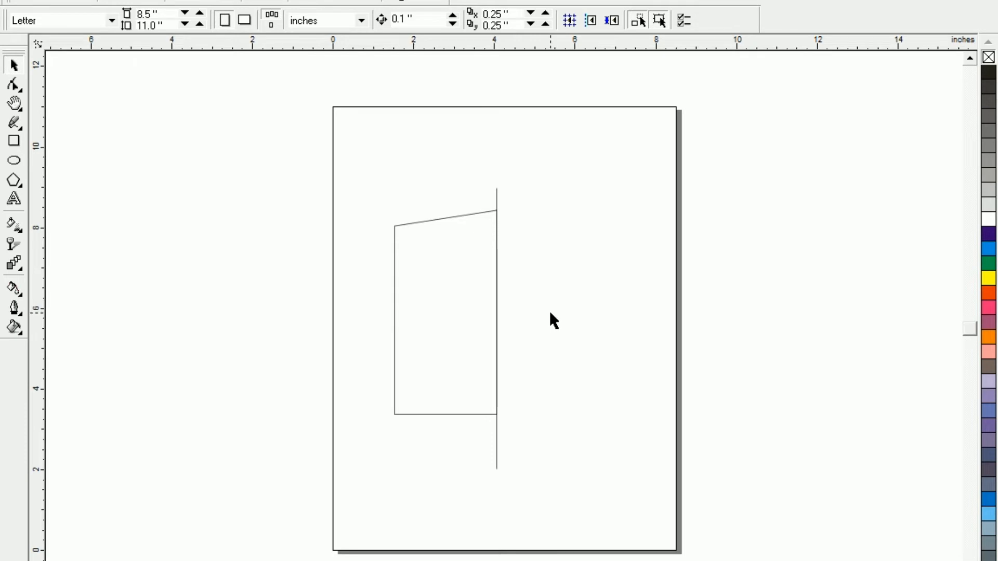
{"action": "left_click", "coordinate": [497, 191]}
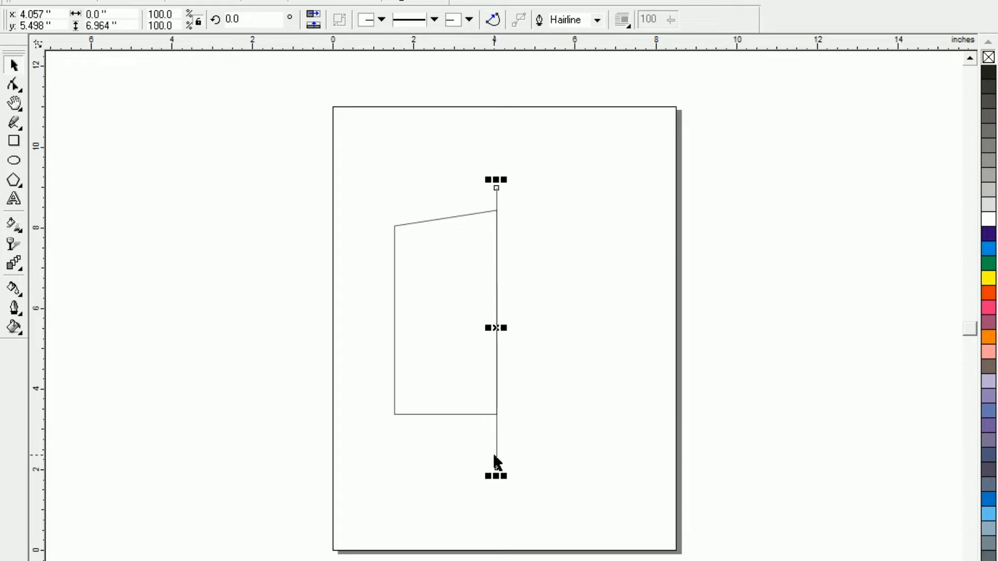
{"action": "key", "text": "Delete"}
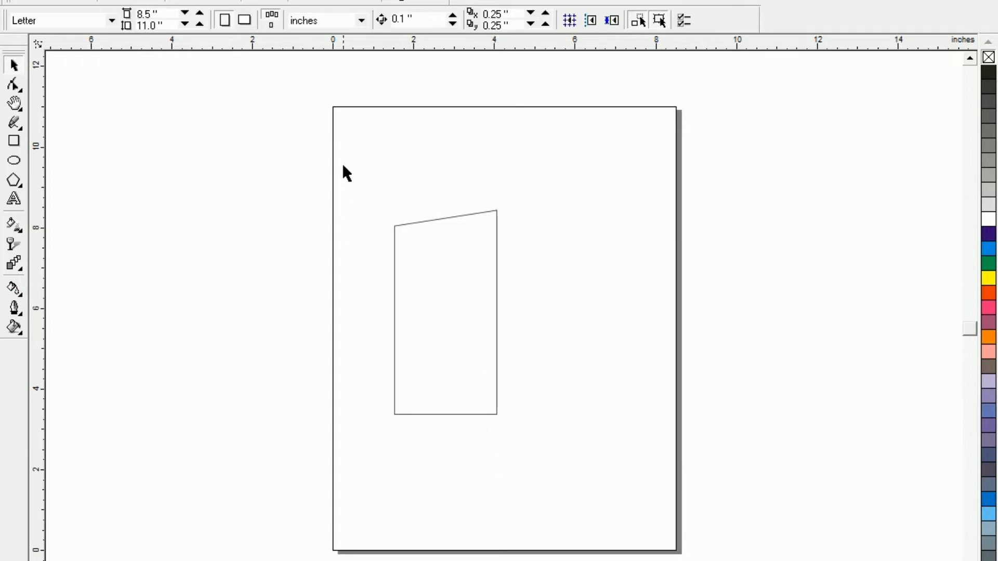
Step: Draw a slightly rising line about 3.37 inches wide across the lower part of the remaining half, overshooting both sides
{"action": "left_click_drag", "start_coordinate": [586, 467], "coordinate": [616, 506]}
{"action": "key", "text": "shift+F2"}
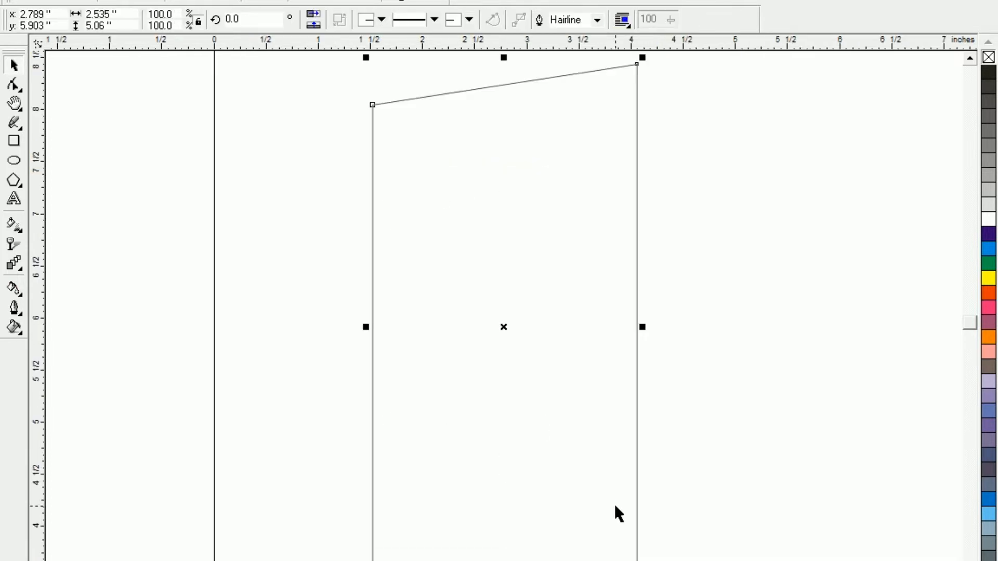
{"action": "key", "text": "F3"}
{"action": "left_click", "coordinate": [346, 380]}
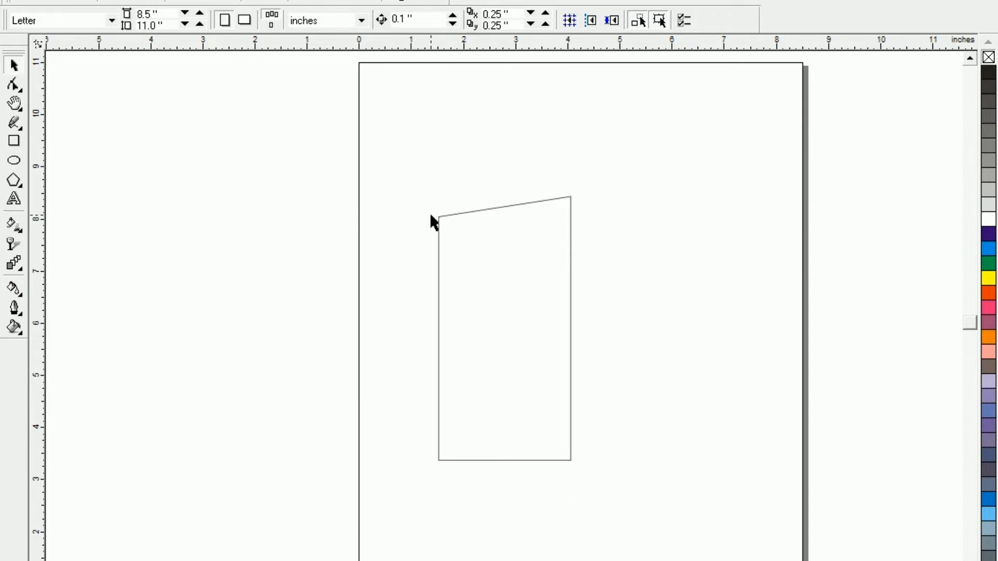
{"action": "left_click", "coordinate": [445, 241]}
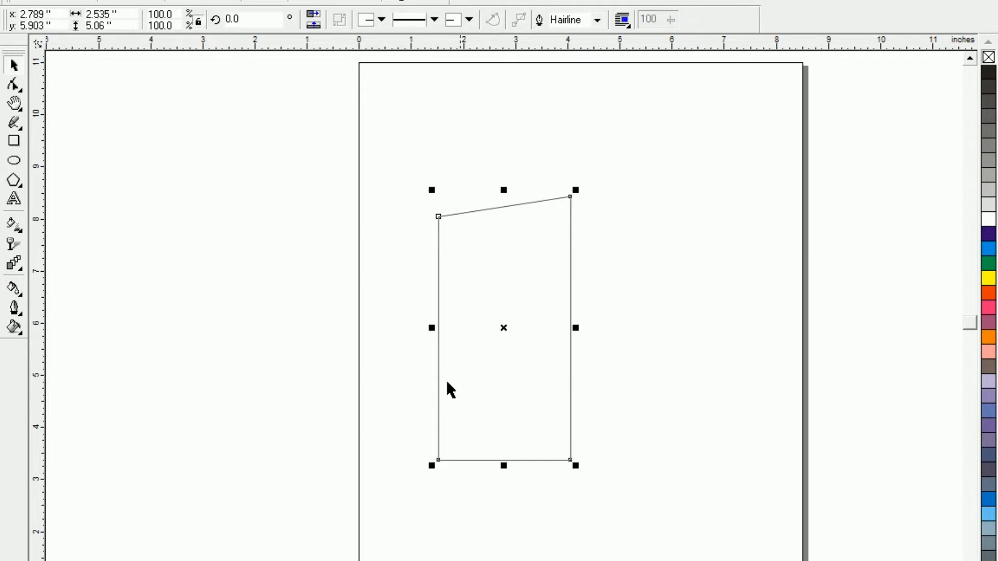
{"action": "left_click", "coordinate": [14, 122]}
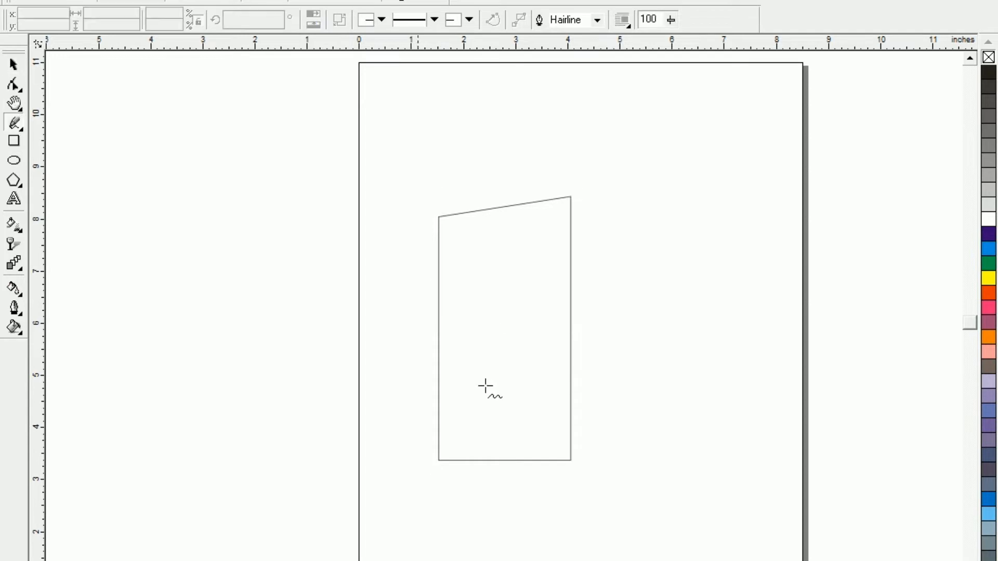
{"action": "left_click", "coordinate": [419, 368]}
{"action": "left_click", "coordinate": [595, 351]}
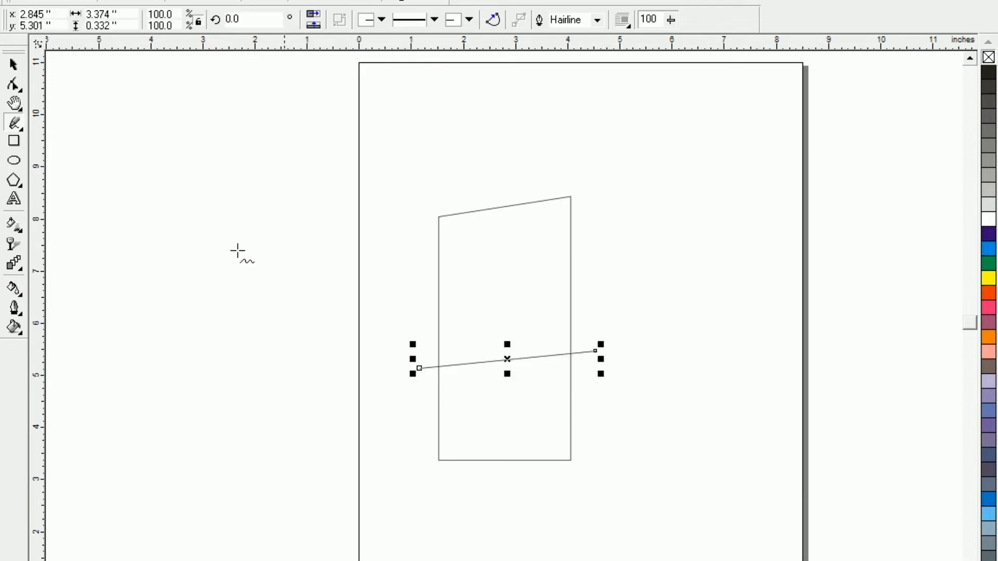
Step: Trim the remaining half with the slanted line
{"action": "left_click", "coordinate": [14, 65]}
{"action": "left_click", "coordinate": [317, 131]}
{"action": "left_click_drag", "start_coordinate": [317, 128], "coordinate": [670, 545]}
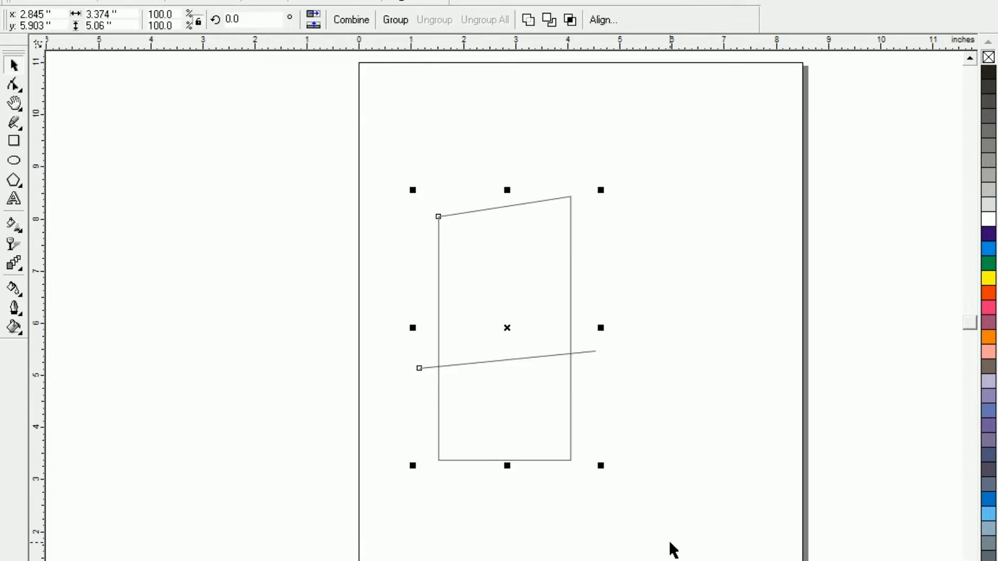
{"action": "left_click", "coordinate": [548, 20]}
{"action": "left_click", "coordinate": [394, 300]}
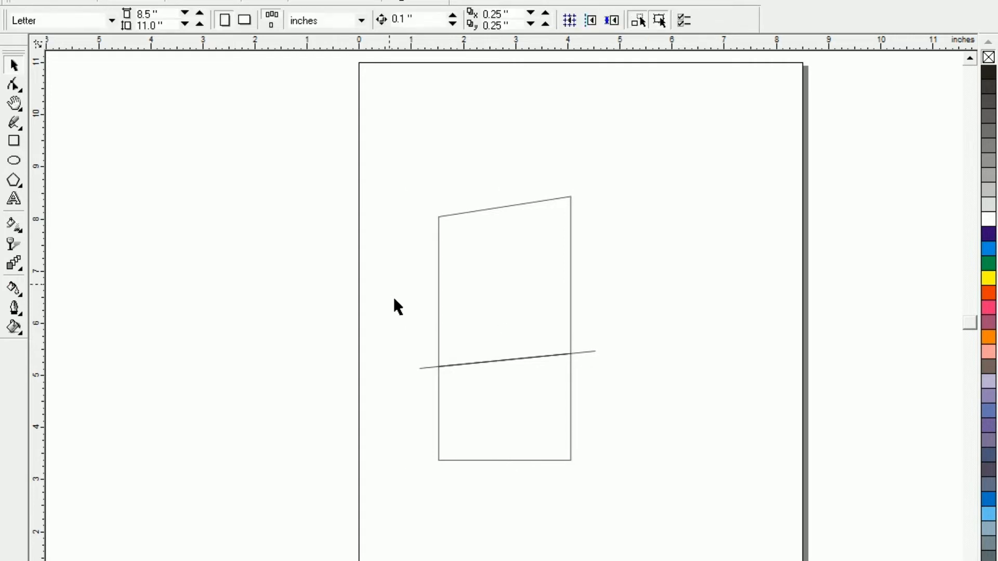
Step: Delete the slanted cutting line and break the trimmed shape apart into upper and lower pieces
{"action": "left_click", "coordinate": [420, 368]}
{"action": "key", "text": "Delete"}
{"action": "left_click", "coordinate": [467, 422]}
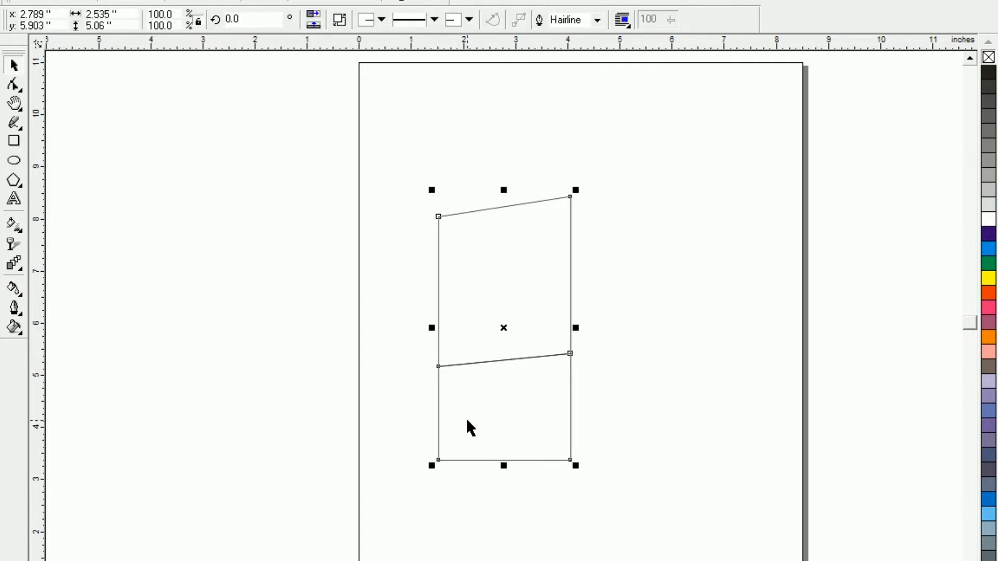
{"action": "left_click", "coordinate": [339, 19]}
{"action": "left_click", "coordinate": [416, 412]}
{"action": "left_click", "coordinate": [519, 428]}
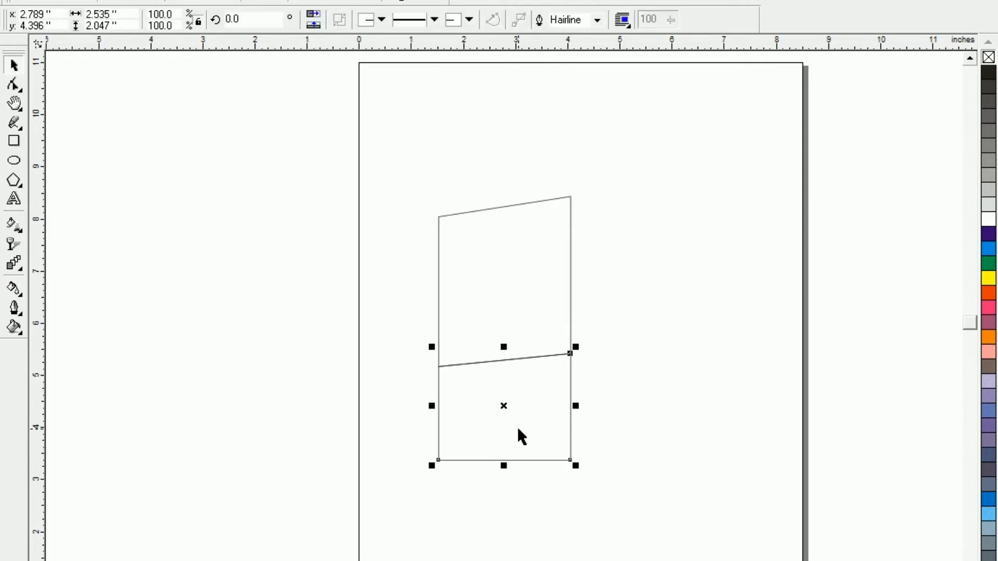
Step: Fill the upper piece with black and leave the lower piece unfilled
{"action": "left_click", "coordinate": [499, 274]}
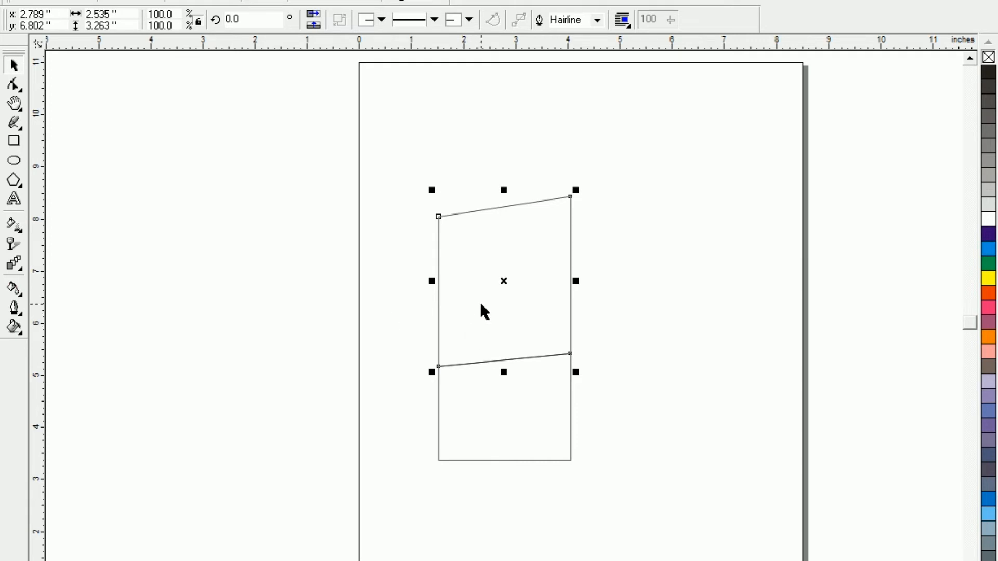
{"action": "left_click", "coordinate": [988, 73]}
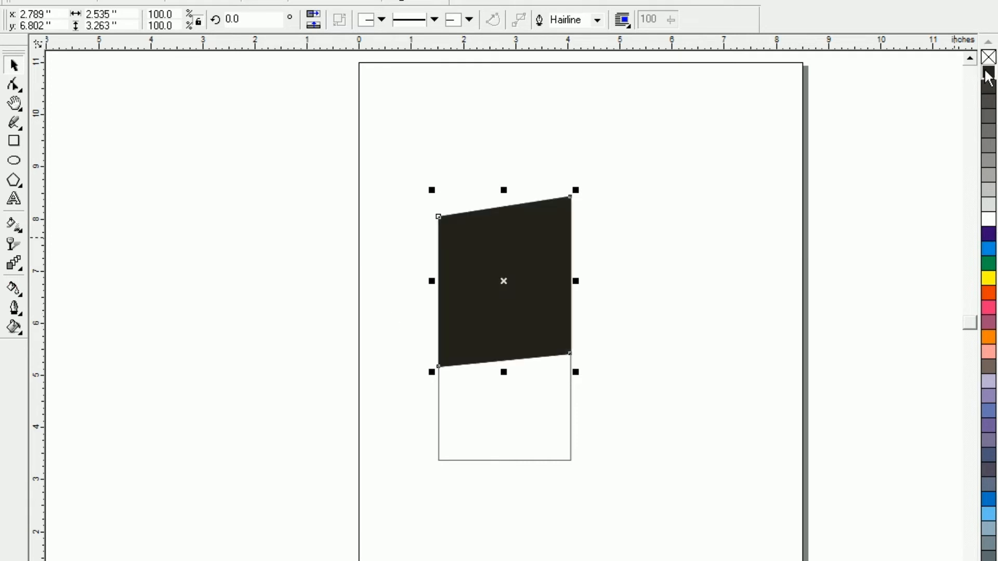
{"action": "left_click", "coordinate": [503, 409]}
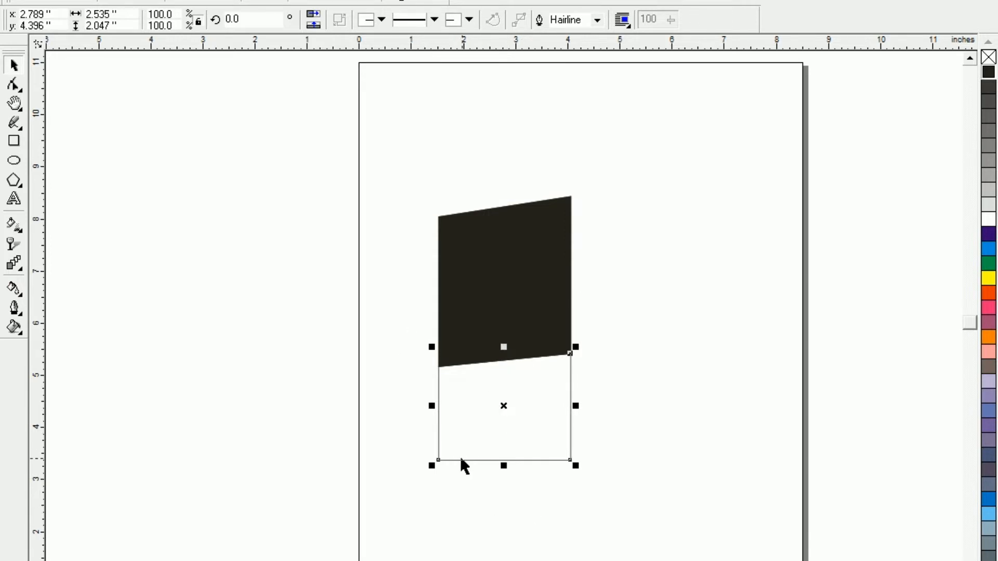
{"action": "left_click", "coordinate": [99, 282]}
Step: Draw a small rectangle about 0.615 by 0.38 inches to the right of the black piece
{"action": "left_click", "coordinate": [14, 140]}
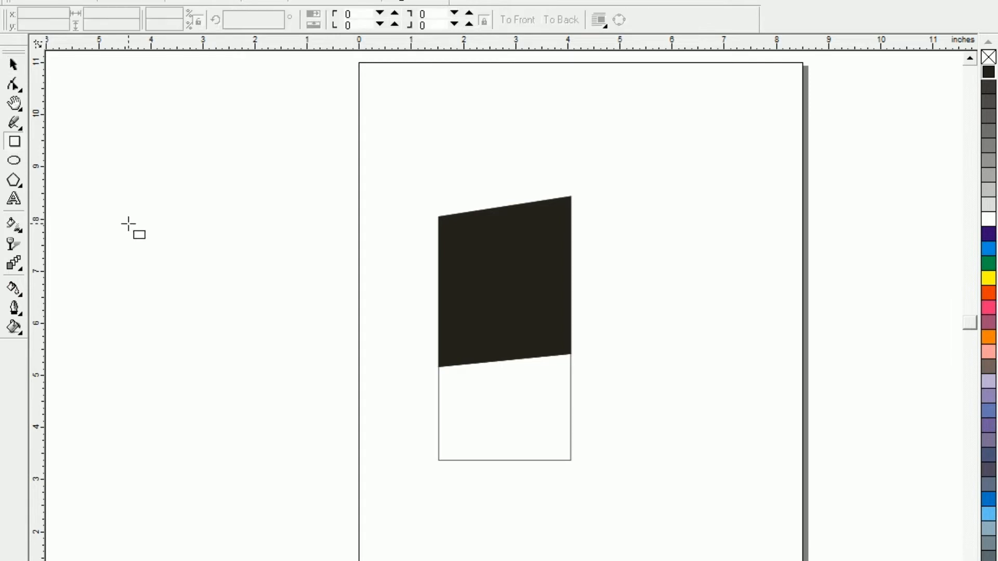
{"action": "left_click_drag", "start_coordinate": [128, 223], "coordinate": [634, 277]}
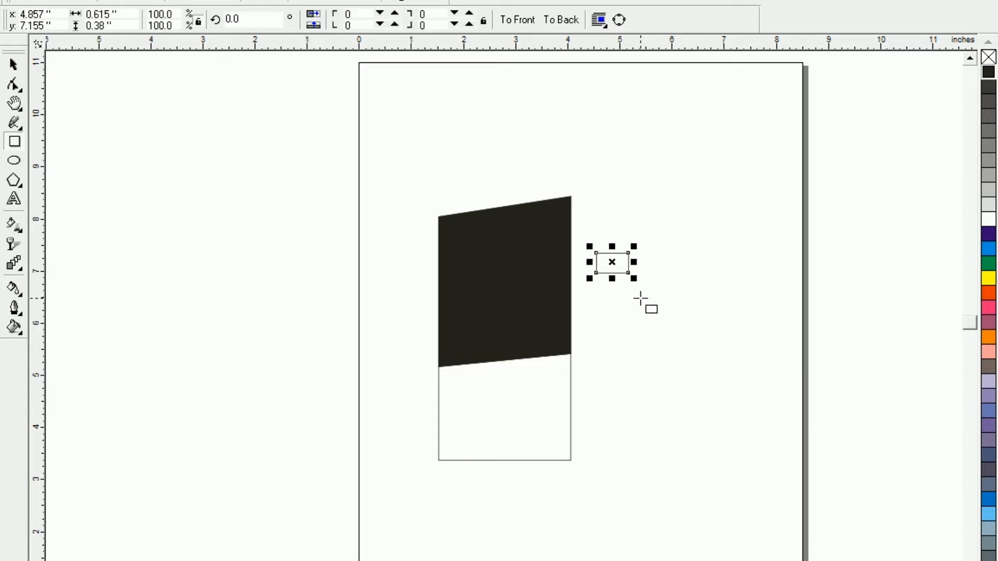
{"action": "key", "text": "shift+F2"}
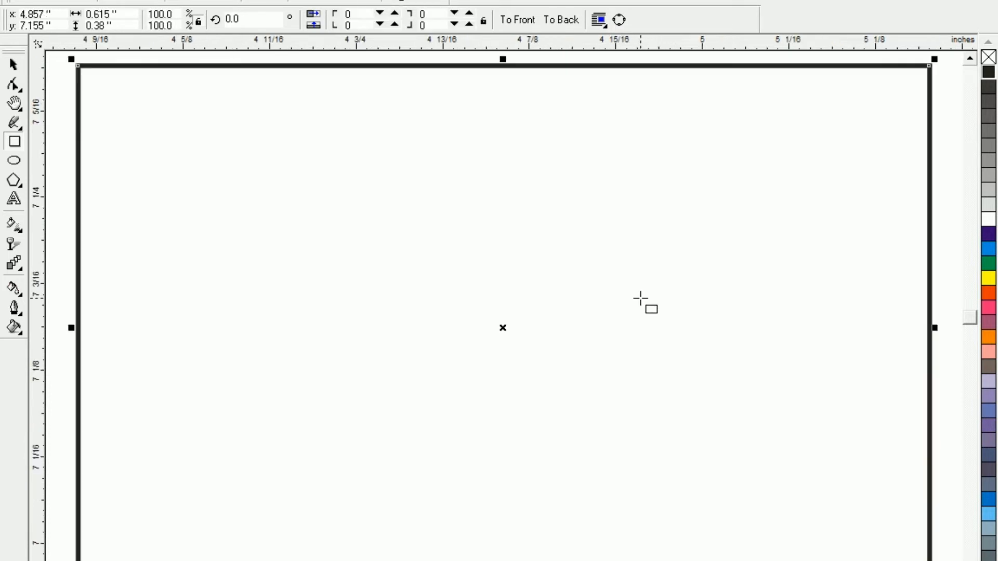
{"action": "key", "text": "F3"}
{"action": "key", "text": "F3"}
{"action": "left_click", "coordinate": [512, 335]}
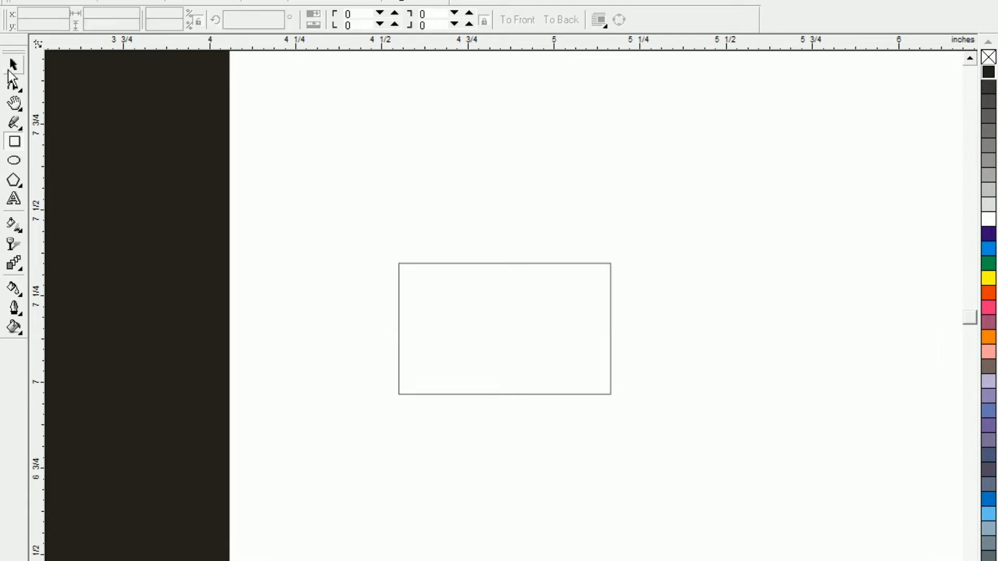
Step: Add a mirrored copy of the small rectangle directly against its right edge, keeping the original
{"action": "left_click", "coordinate": [11, 67]}
{"action": "left_click", "coordinate": [545, 363]}
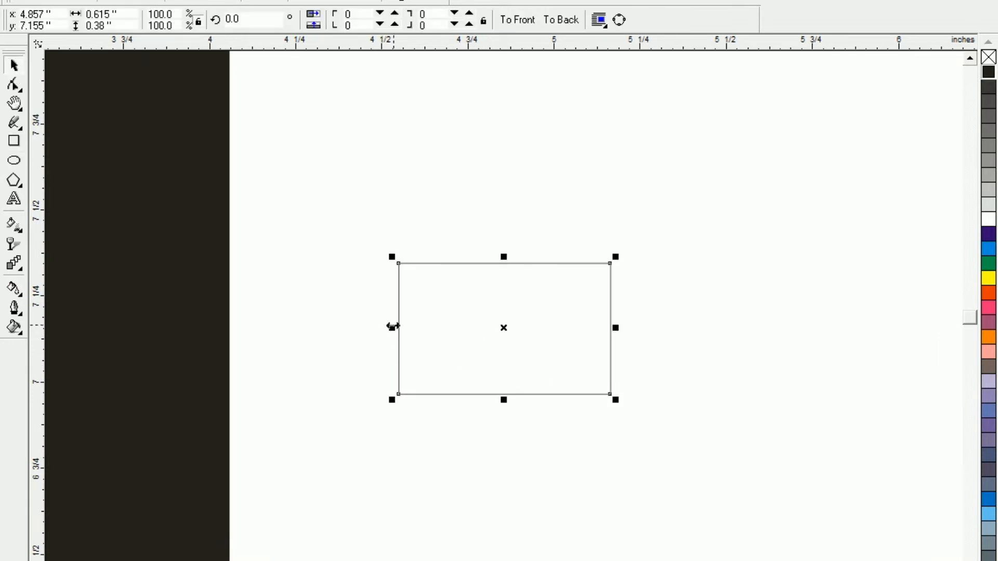
{"action": "left_click_drag", "start_coordinate": [393, 326], "coordinate": [606, 330]}
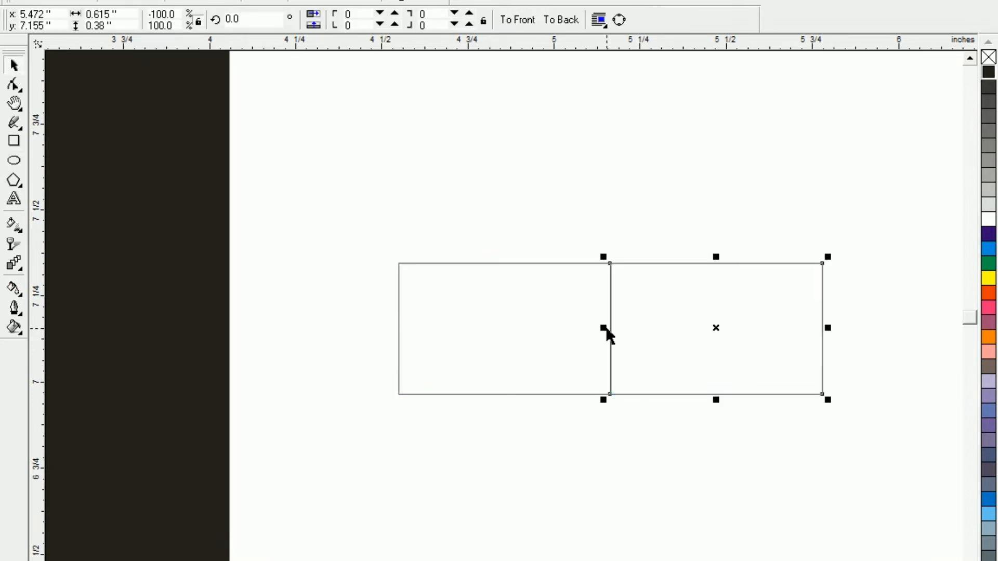
{"action": "key", "text": "F3"}
{"action": "key", "text": "F3"}
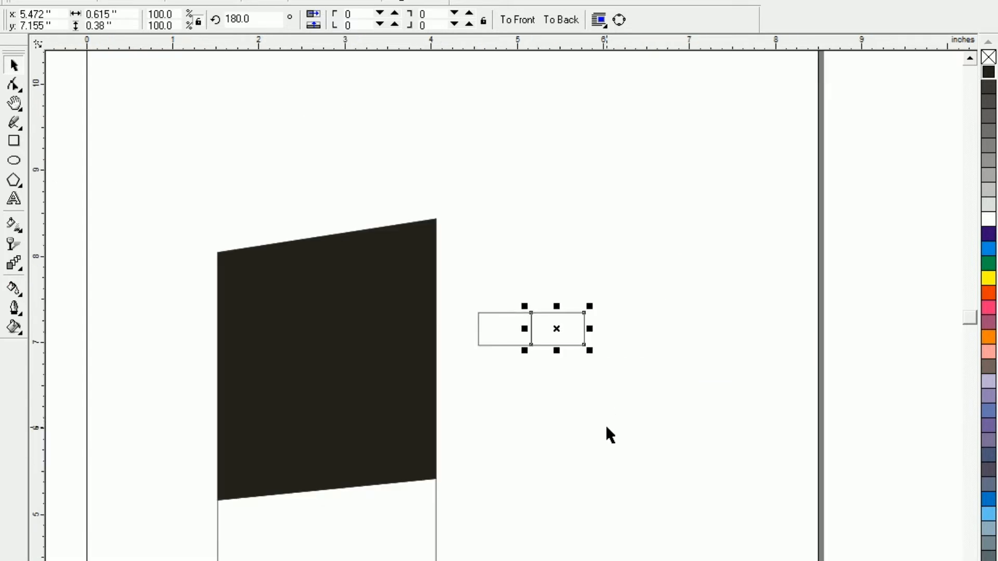
Step: Repeat the mirrored duplication four times to build a horizontal row of six adjoining rectangles
{"action": "key", "text": "ctrl+r"}
{"action": "key", "text": "ctrl+r"}
{"action": "key", "text": "ctrl+r"}
{"action": "key", "text": "ctrl+r"}
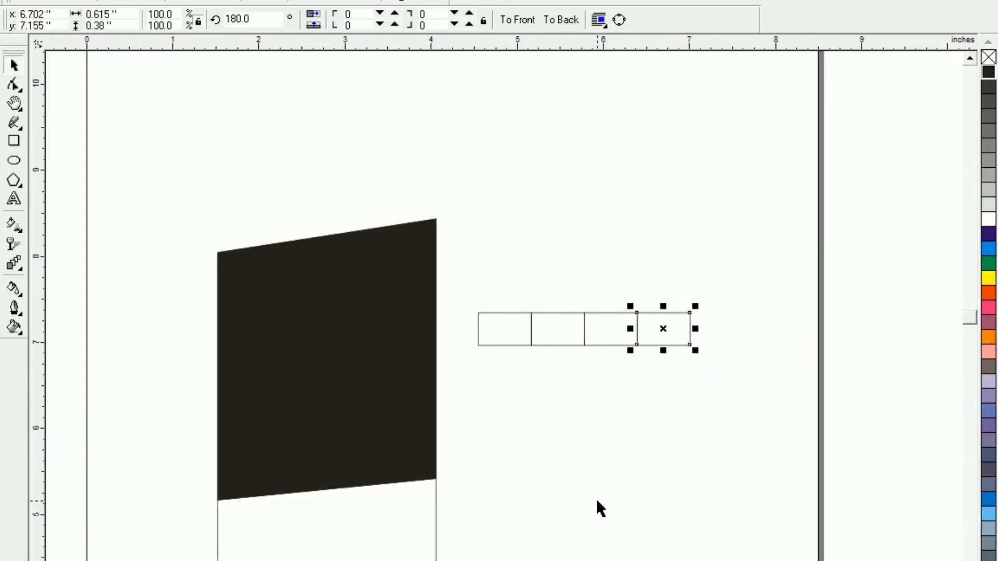
{"action": "left_click", "coordinate": [591, 504]}
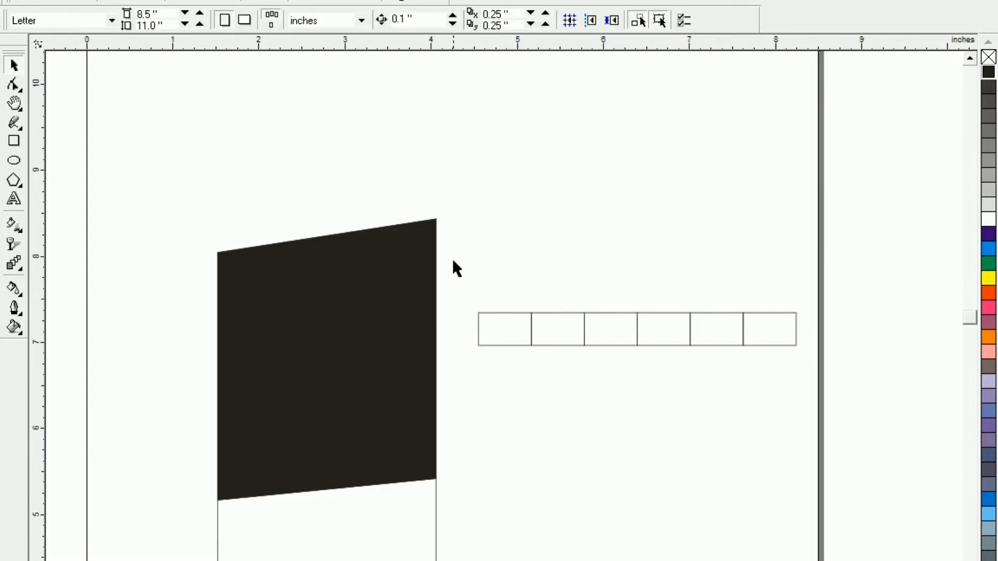
Step: Fill all six rectangles with brown and give them a pale yellow outline
{"action": "left_click_drag", "start_coordinate": [457, 263], "coordinate": [812, 402]}
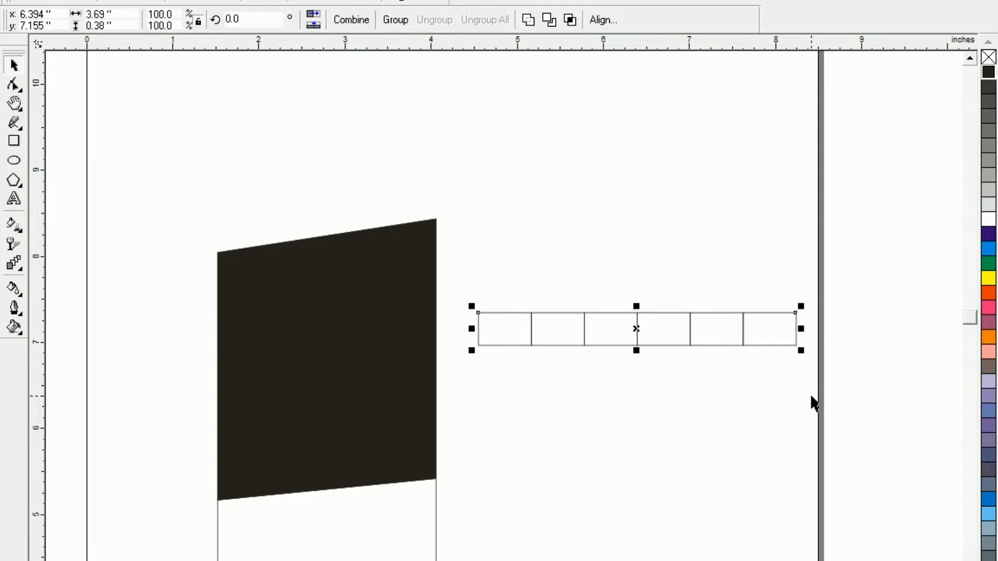
{"action": "left_click", "coordinate": [989, 560]}
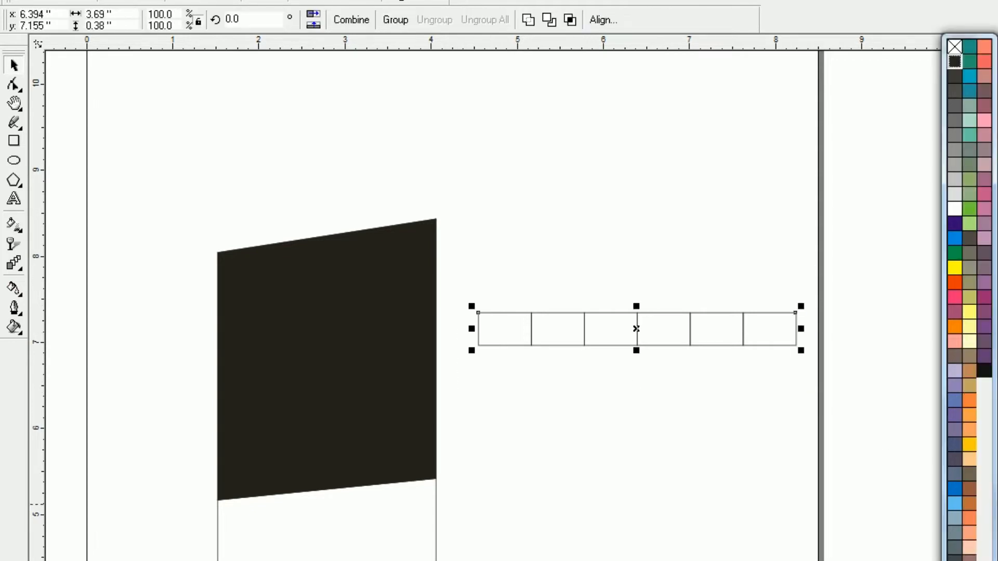
{"action": "left_click", "coordinate": [967, 491]}
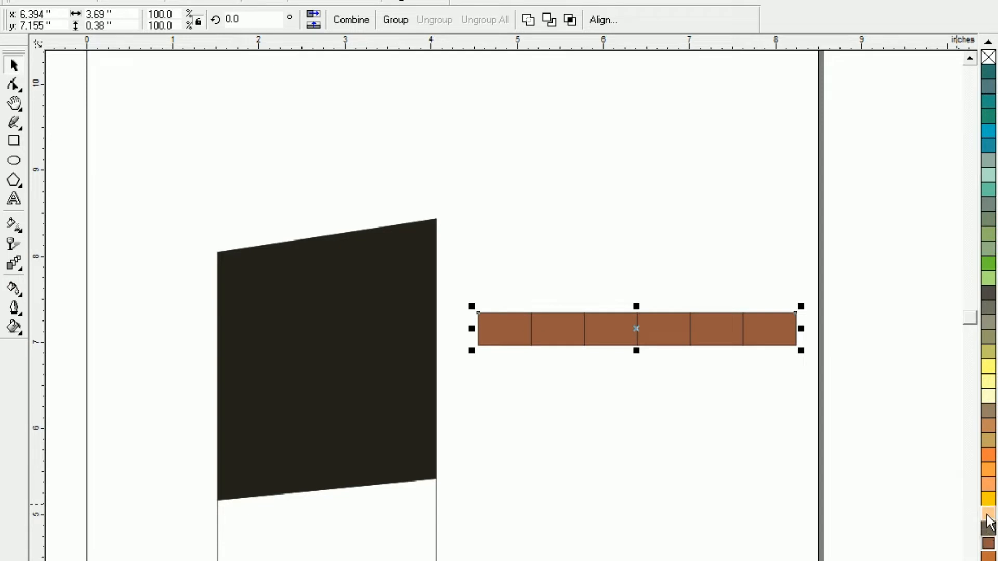
{"action": "right_click", "coordinate": [988, 398]}
{"action": "left_click", "coordinate": [677, 438]}
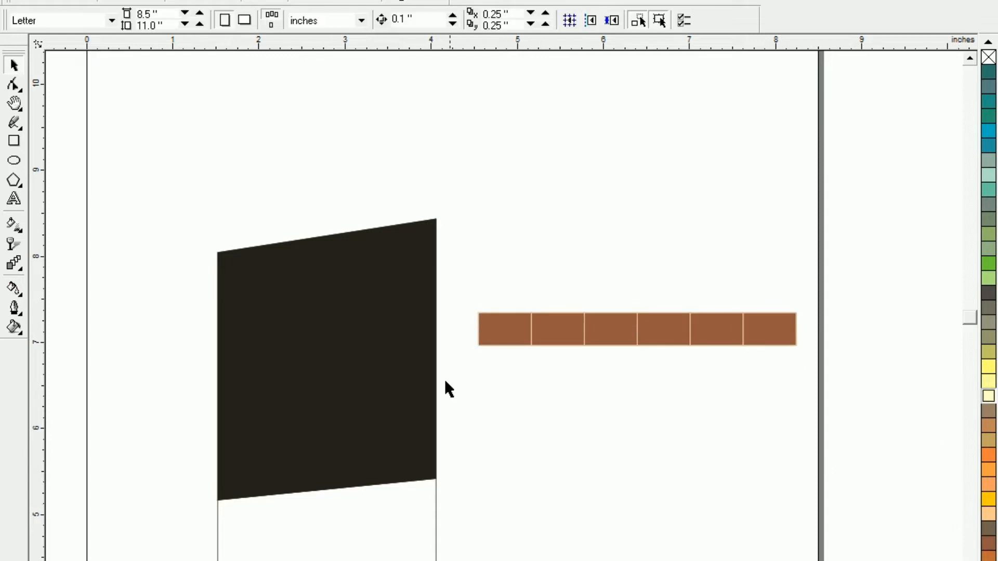
Step: Group the six brown rectangles into a single brick row
{"action": "left_click_drag", "start_coordinate": [825, 392], "coordinate": [844, 398]}
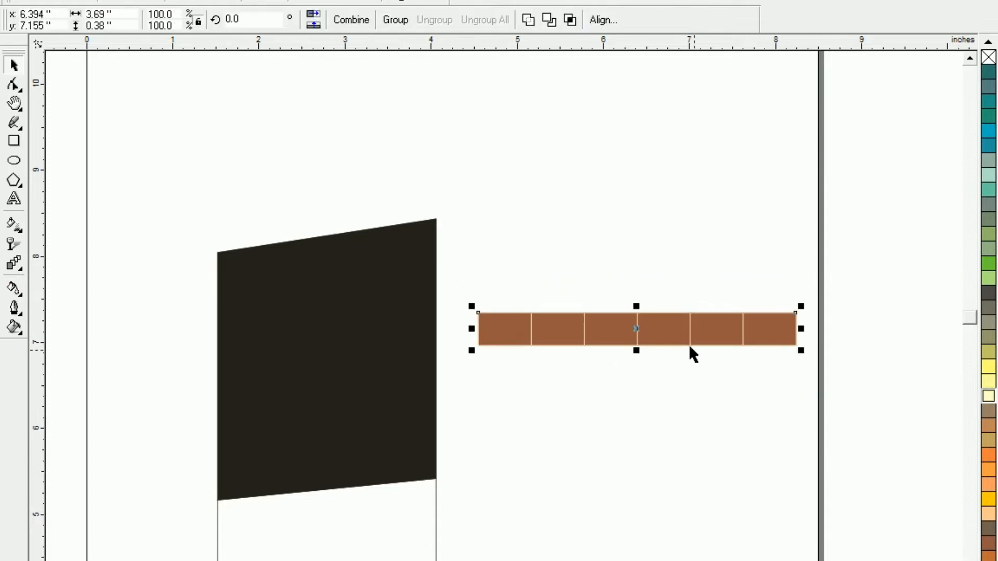
{"action": "key", "text": "ctrl+g"}
{"action": "left_click", "coordinate": [604, 402]}
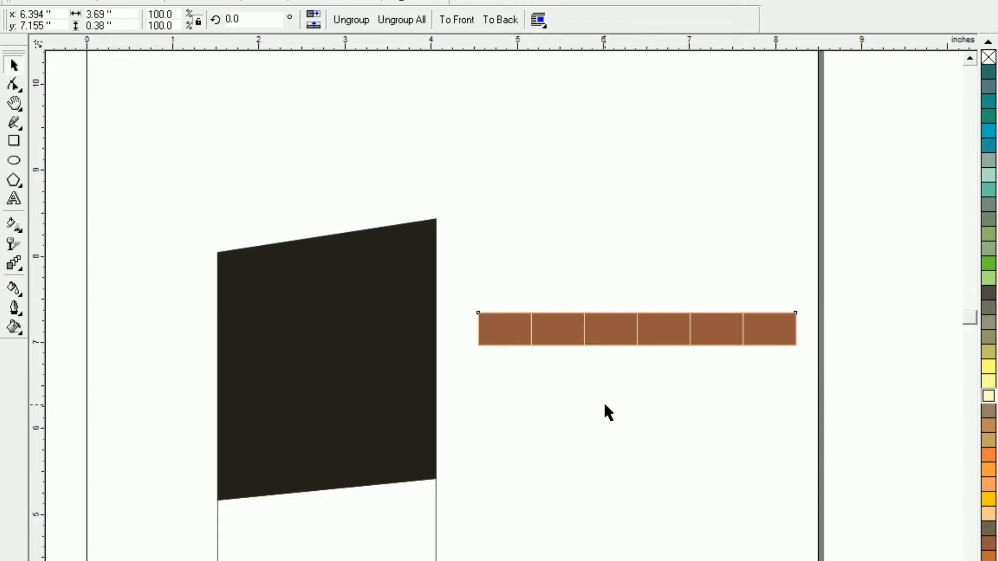
Step: Add a mirrored copy of the brick row directly below it and nudge the copy 0.2 inches right
{"action": "left_click_drag", "start_coordinate": [464, 290], "coordinate": [835, 401]}
{"action": "left_click_drag", "start_coordinate": [636, 306], "coordinate": [637, 354]}
{"action": "right_click", "coordinate": [637, 354]}
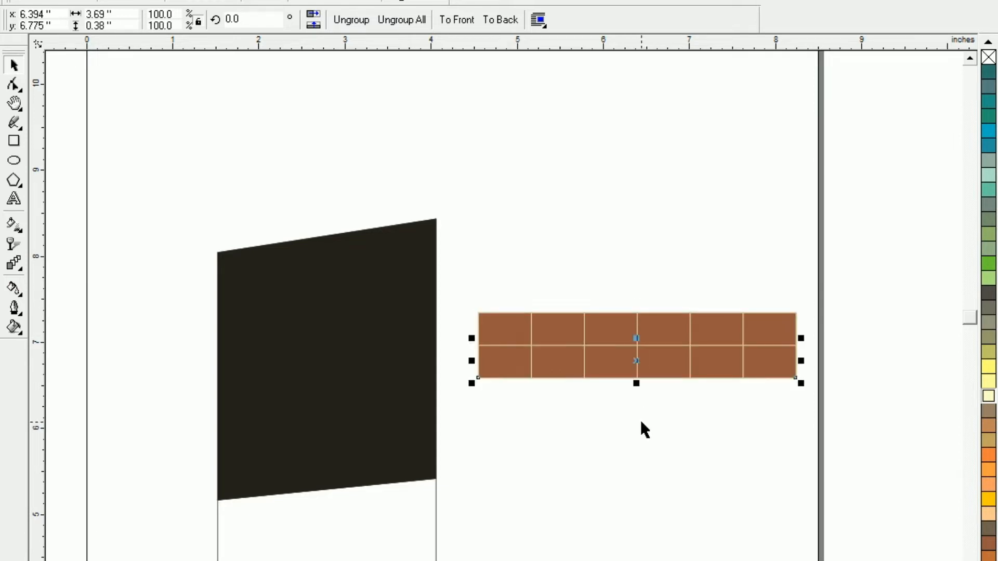
{"action": "key", "text": "Right"}
{"action": "key", "text": "Right"}
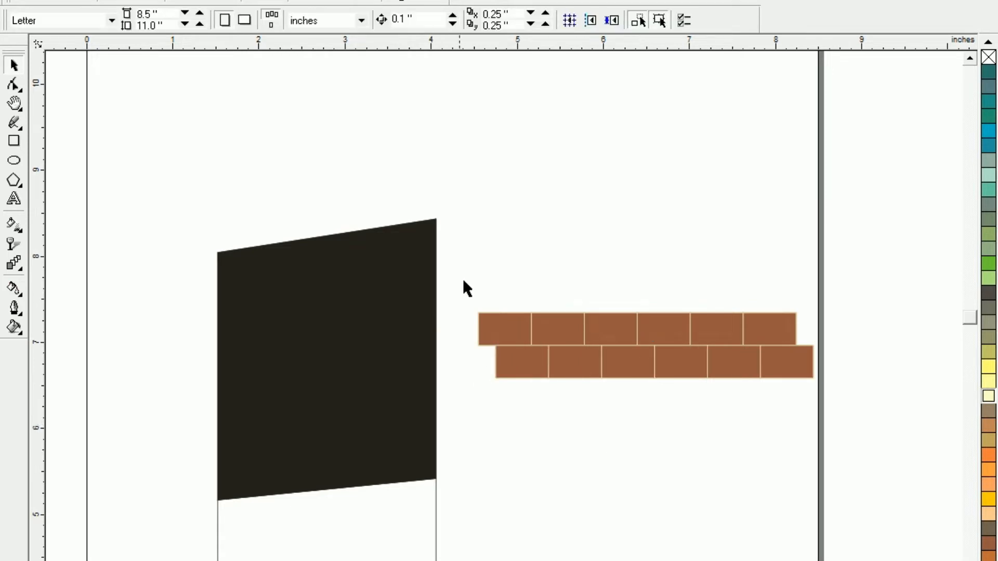
Step: Copy the two staggered brick rows directly below themselves and repeat the duplication twice, making eight rows
{"action": "left_click", "coordinate": [650, 356]}
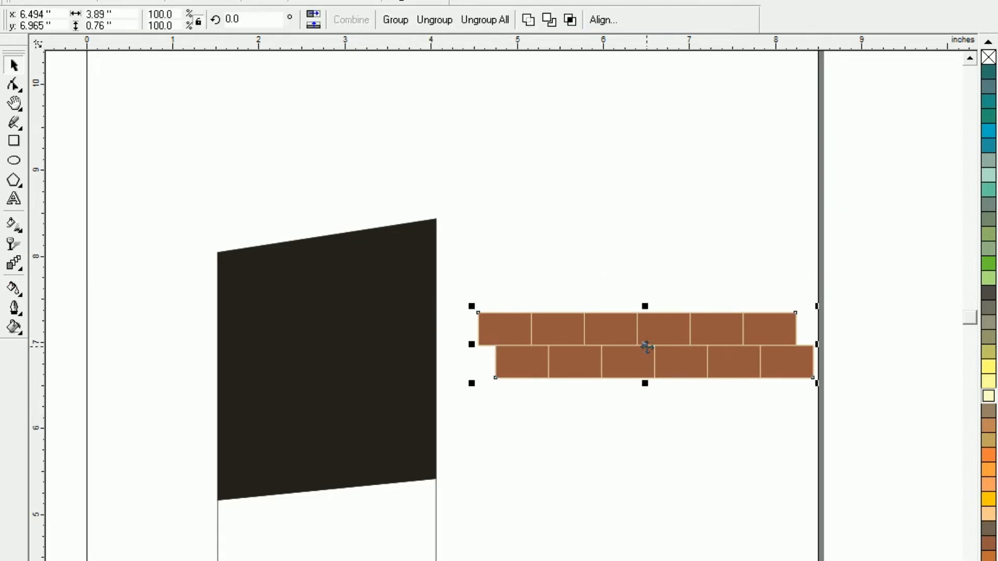
{"action": "left_click_drag", "start_coordinate": [646, 345], "coordinate": [648, 413]}
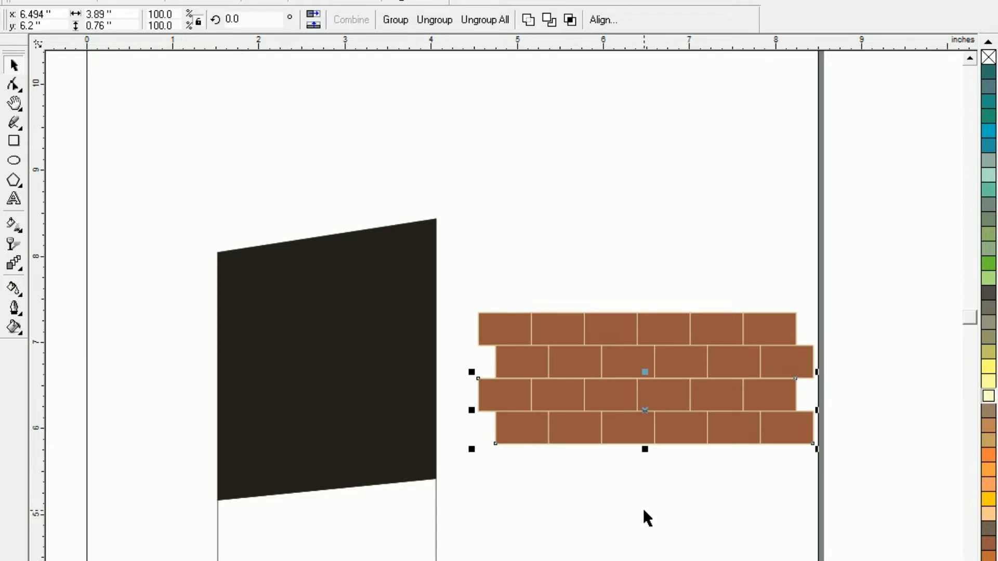
{"action": "key", "text": "ctrl+r"}
{"action": "key", "text": "ctrl+r"}
{"action": "key", "text": "F3"}
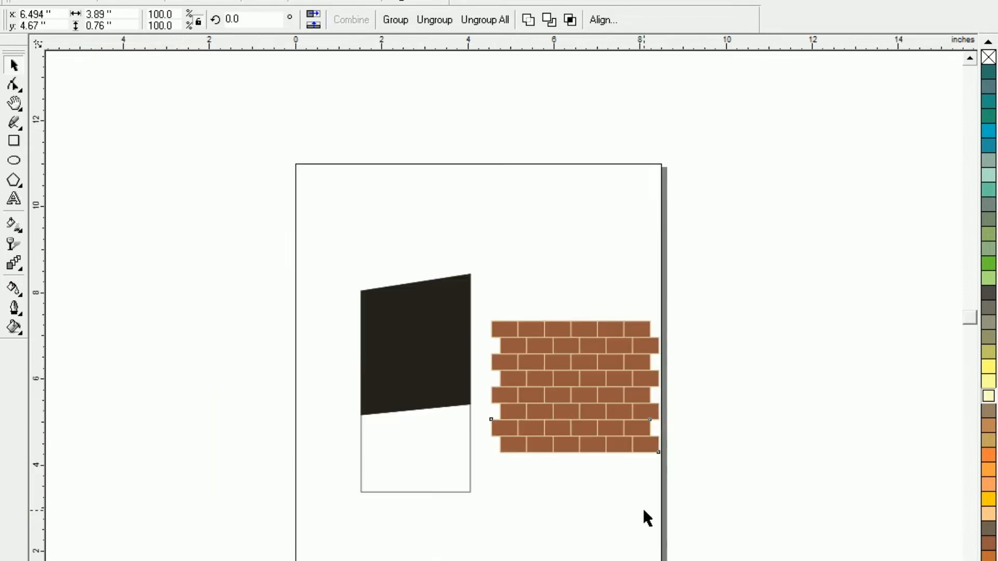
Step: Select all eight brick rows and group them into one brick wall
{"action": "left_click", "coordinate": [687, 387]}
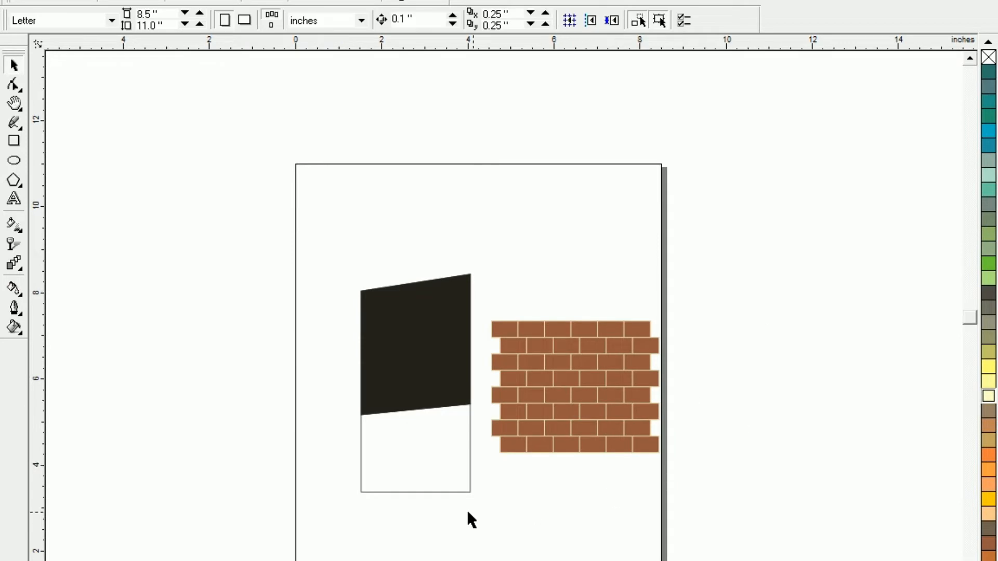
{"action": "left_click_drag", "start_coordinate": [468, 512], "coordinate": [459, 513]}
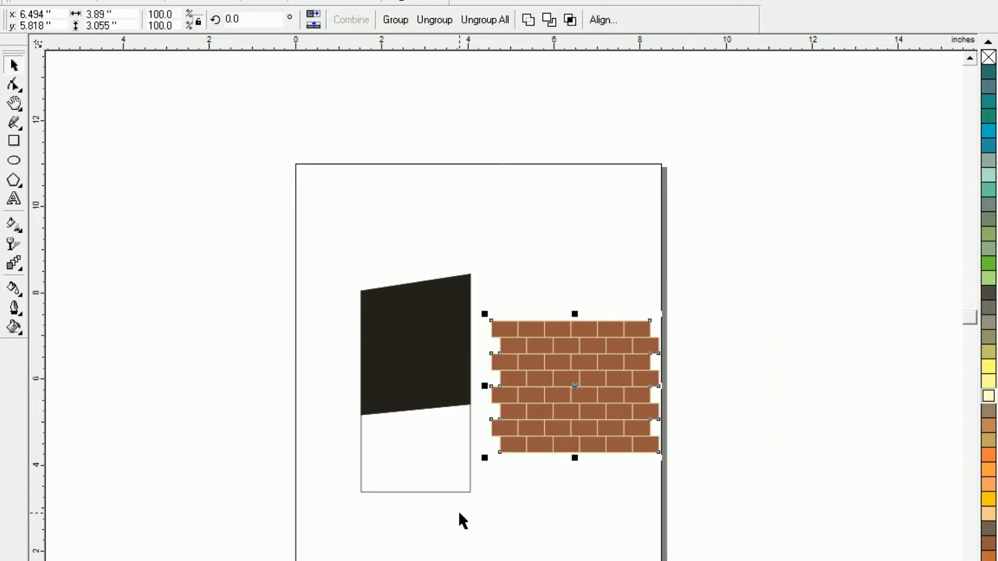
{"action": "key", "text": "ctrl+g"}
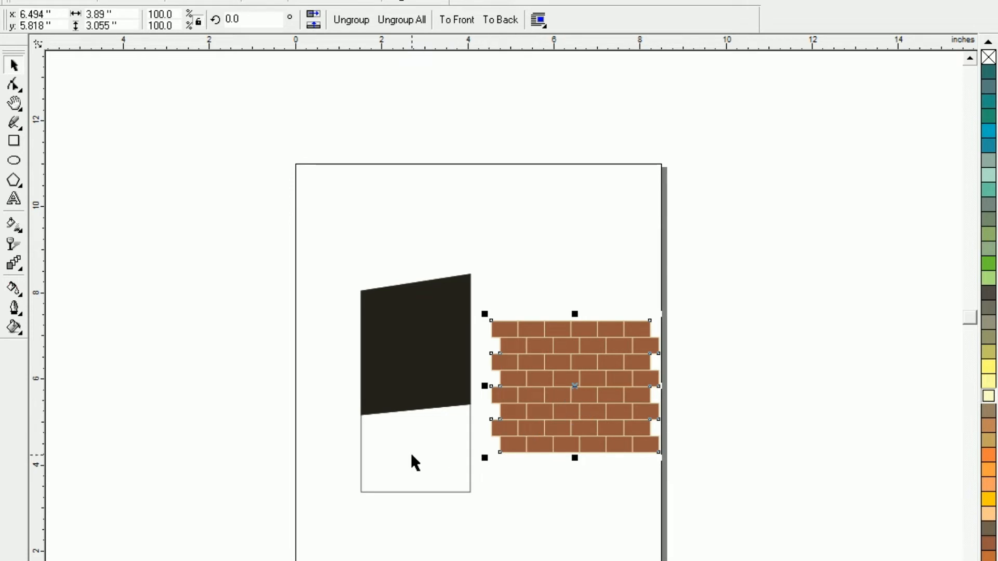
Step: PowerClip the brick wall inside the unfilled lower piece as its container
{"action": "left_click", "coordinate": [575, 509]}
{"action": "left_click", "coordinate": [575, 417]}
{"action": "left_click", "coordinate": [221, 0]}
{"action": "mouse_move", "coordinate": [238, 100]}
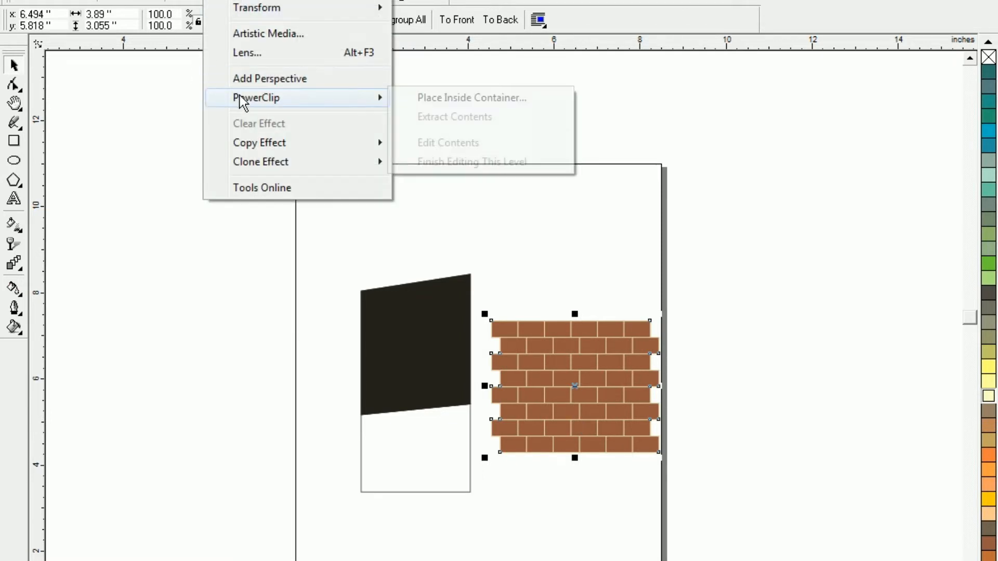
{"action": "left_click", "coordinate": [438, 97]}
{"action": "left_click", "coordinate": [368, 422]}
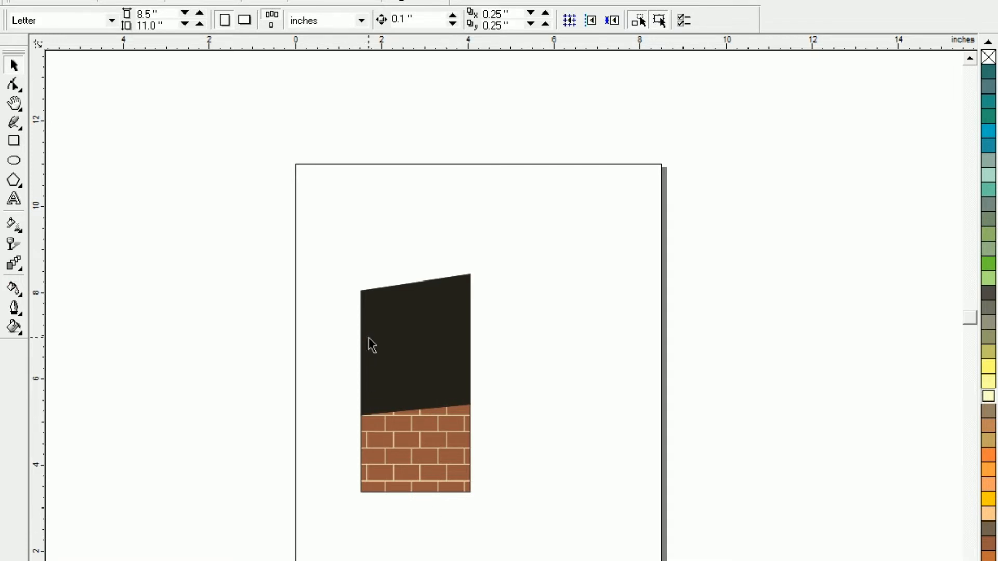
Step: Draw a rectangle about 2.551 by 0.563 inches across the middle of the black piece and outline it in orange
{"action": "left_click", "coordinate": [371, 398]}
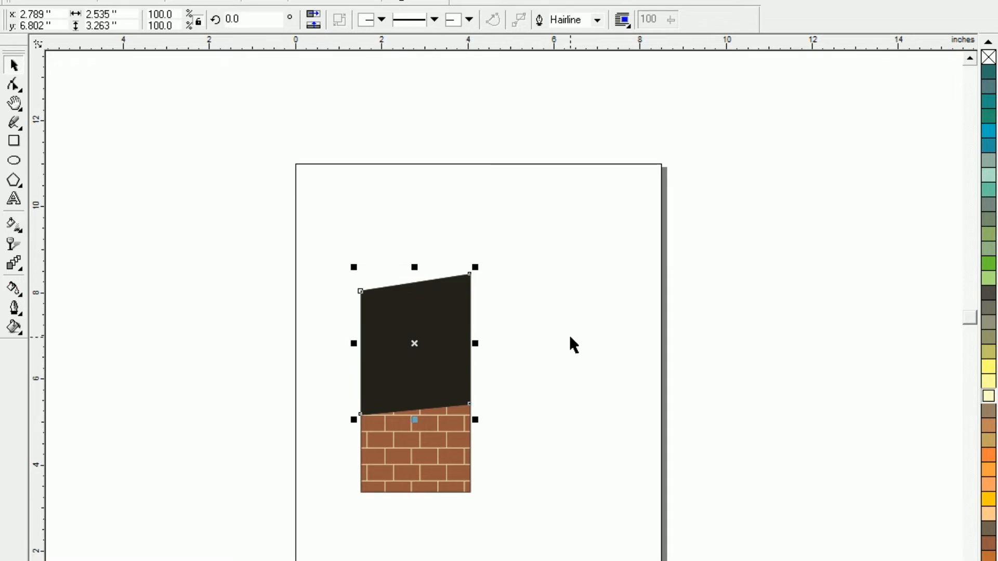
{"action": "scroll", "coordinate": [417, 296], "scroll_direction": "up", "scroll_amount": 2}
{"action": "key", "text": "F6"}
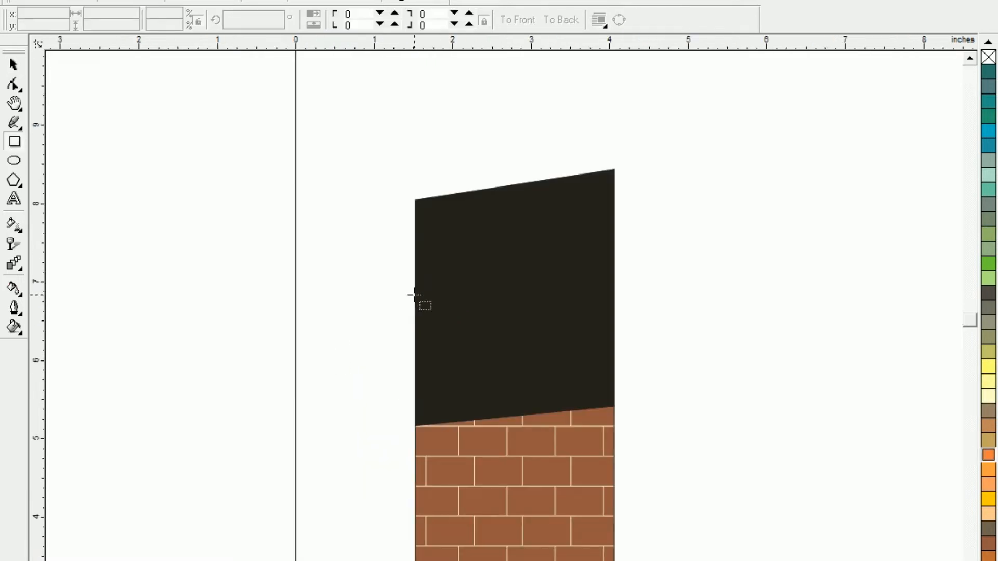
{"action": "left_click_drag", "start_coordinate": [415, 295], "coordinate": [615, 339]}
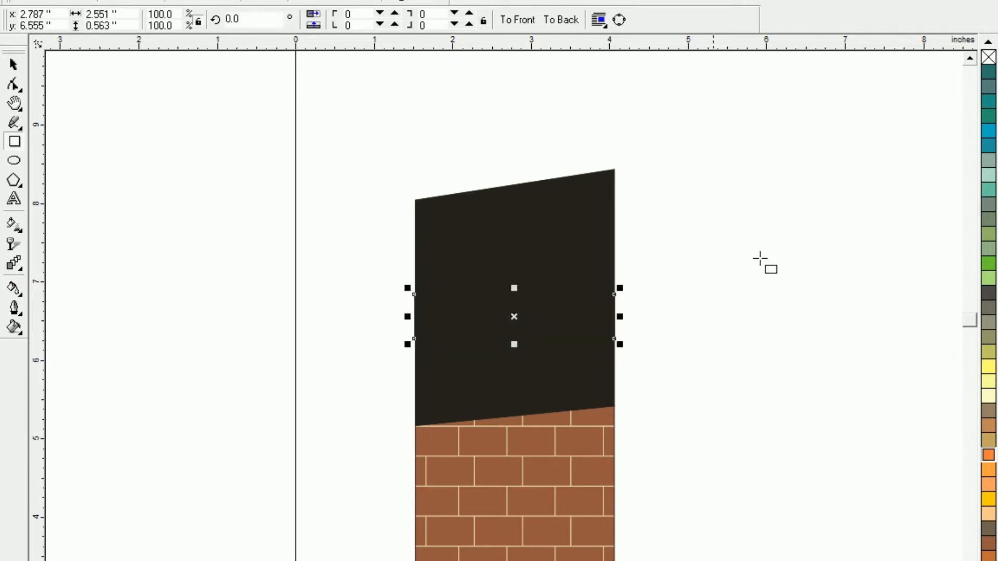
{"action": "right_click", "coordinate": [990, 456]}
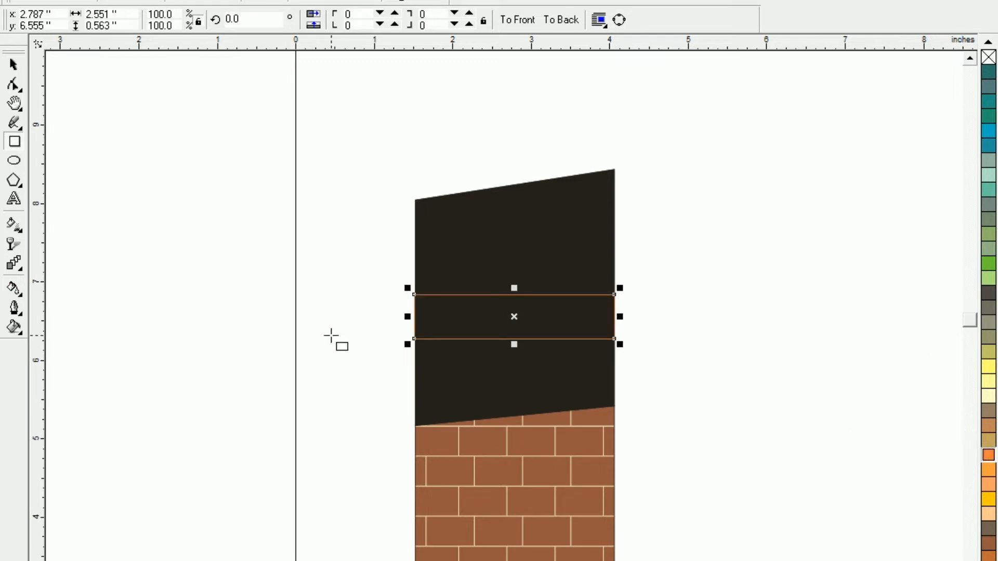
Step: Narrow the orange-outlined rectangle to about 2.542 inches so its sides line up with the black piece's edges
{"action": "key", "text": "z"}
{"action": "left_click_drag", "start_coordinate": [374, 256], "coordinate": [459, 389]}
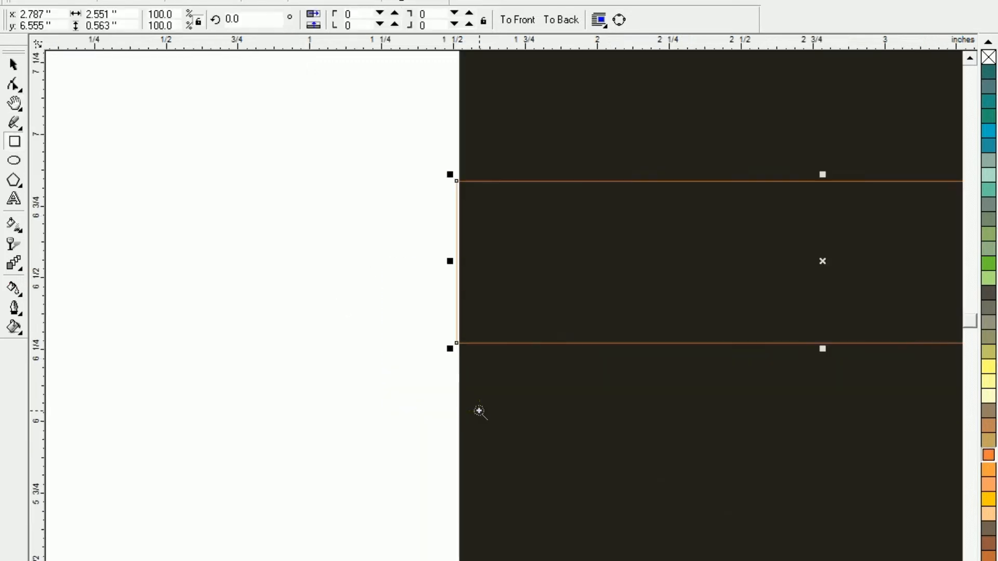
{"action": "left_click_drag", "start_coordinate": [448, 263], "coordinate": [451, 264]}
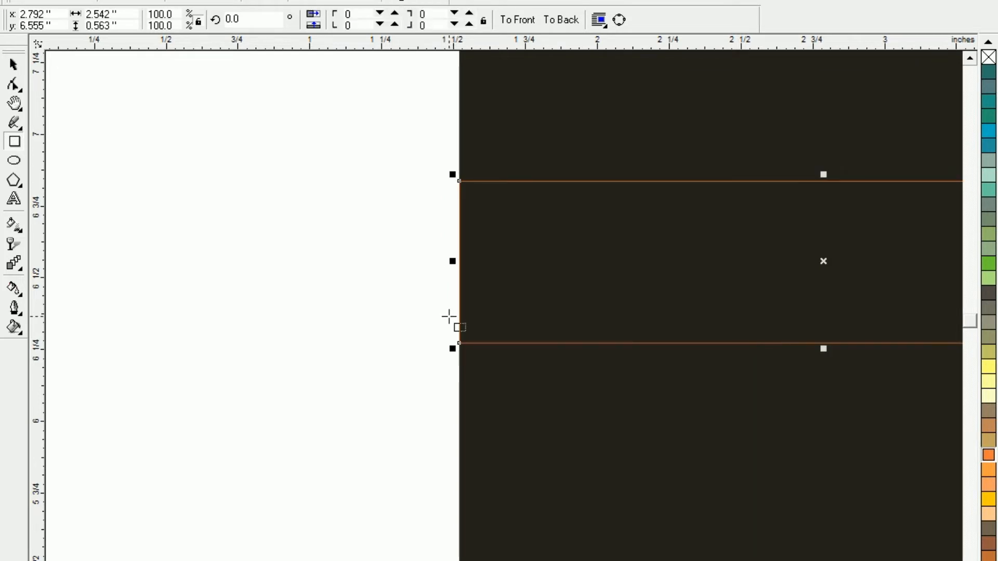
{"action": "key", "text": "F3"}
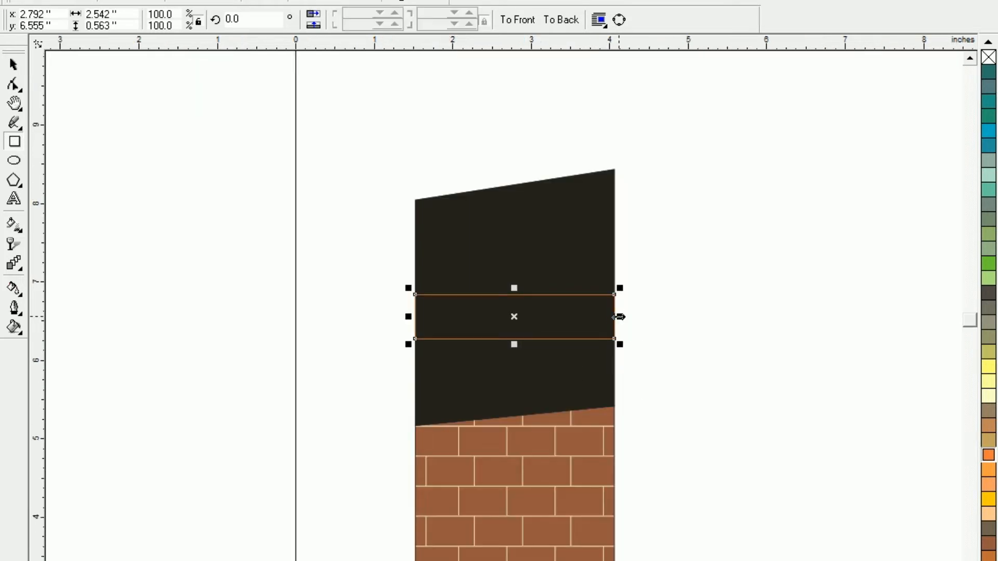
{"action": "mouse_move", "coordinate": [620, 316]}
{"action": "left_mouse_down"}
{"action": "mouse_move", "coordinate": [603, 314]}
{"action": "mouse_move", "coordinate": [619, 317]}
{"action": "left_mouse_up"}
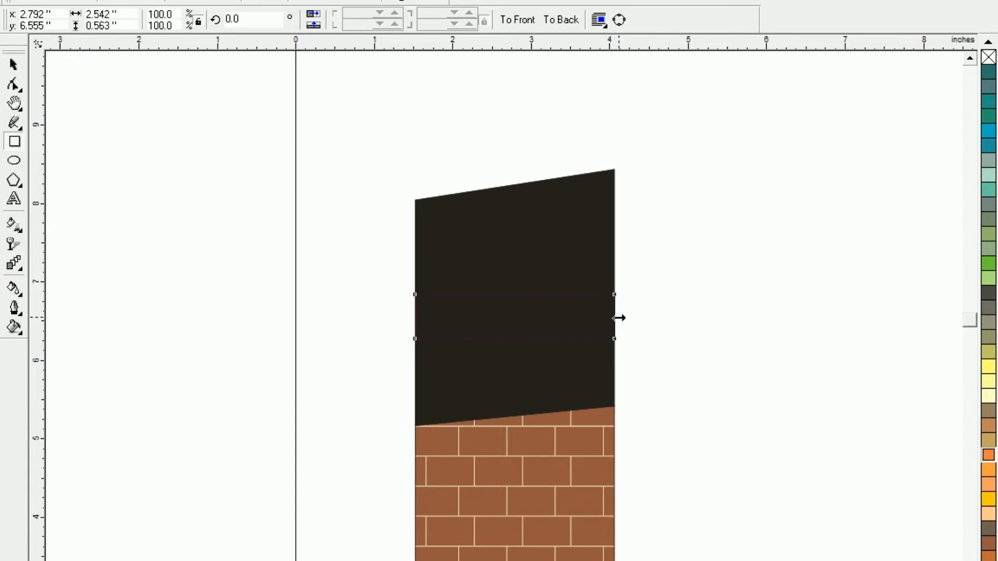
{"action": "left_click", "coordinate": [305, 310]}
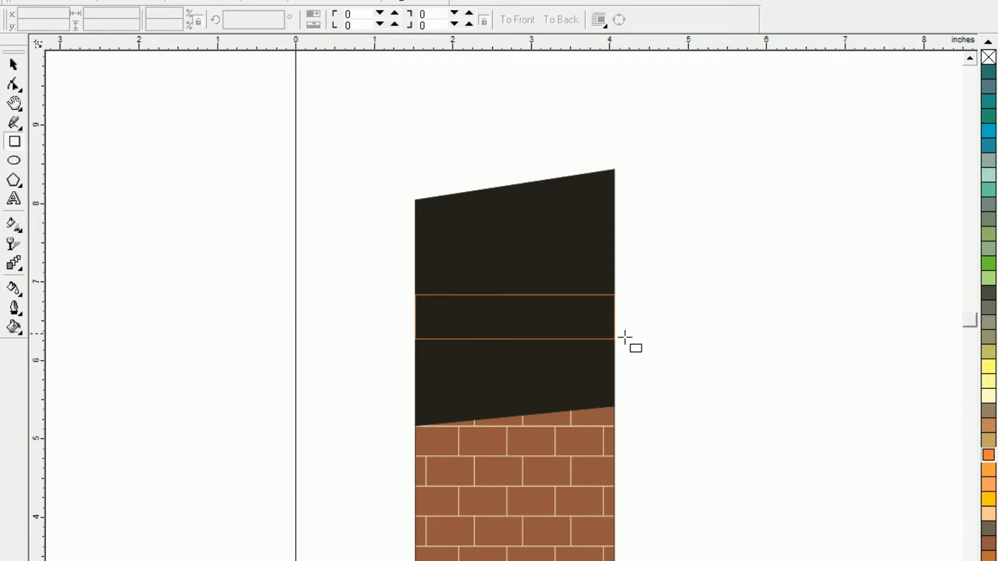
Step: Select the orange-outlined rectangle and lower its top edge slightly
{"action": "key", "text": "space"}
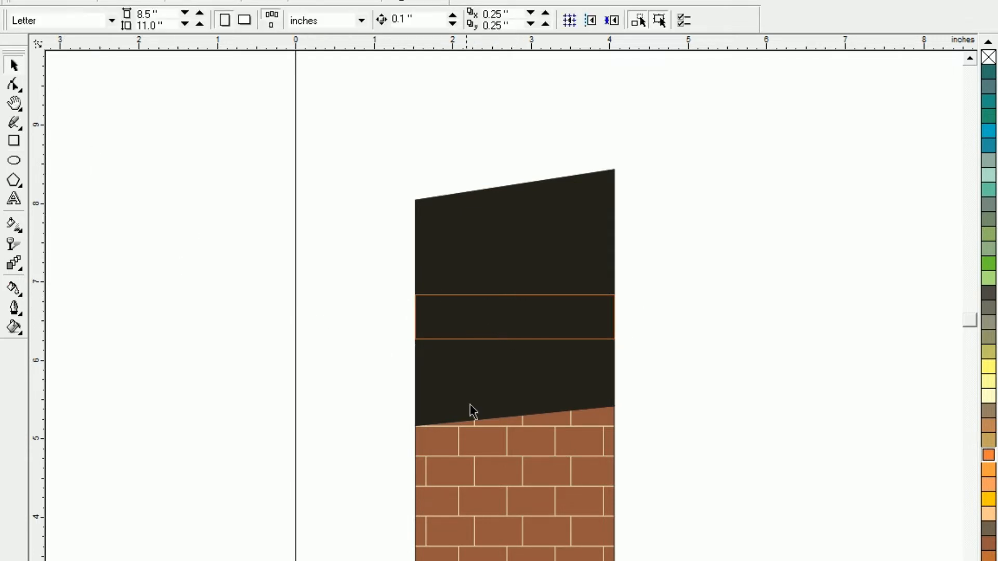
{"action": "left_click", "coordinate": [488, 335]}
{"action": "left_click_drag", "start_coordinate": [515, 289], "coordinate": [514, 292]}
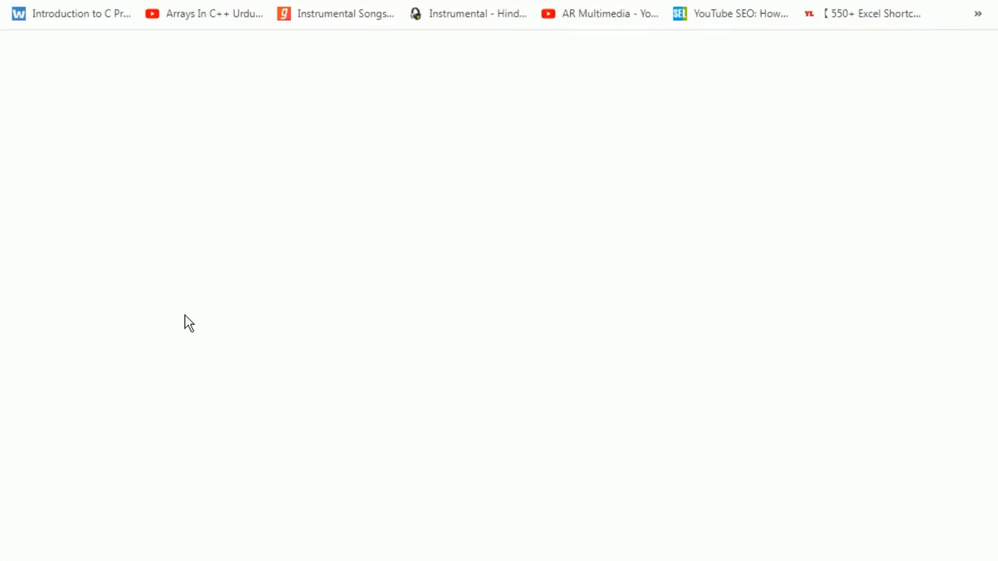
Step: Switch to the web browser and open the Pixabay website
{"action": "left_click", "coordinate": [510, 0]}
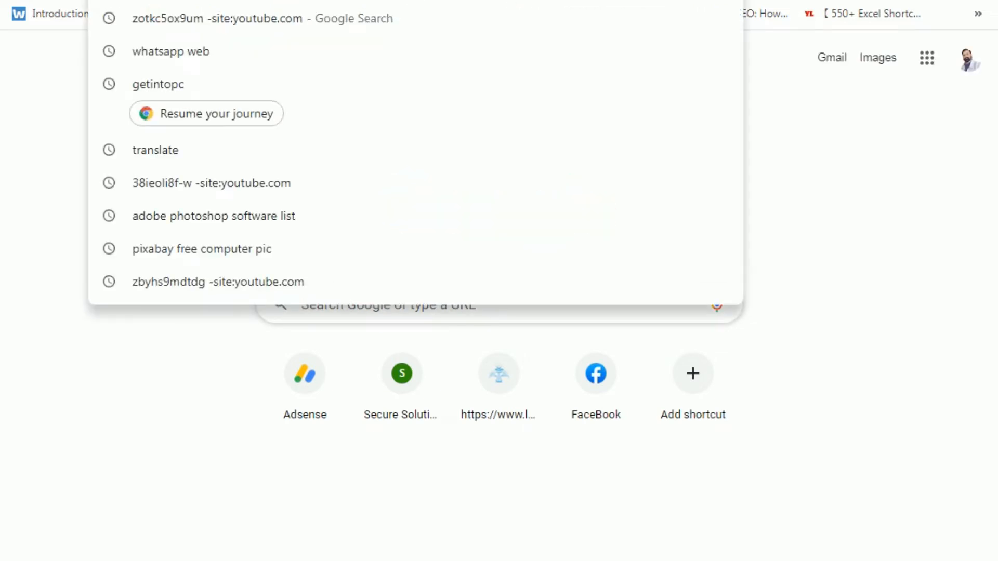
{"action": "type", "text": "pixa"}
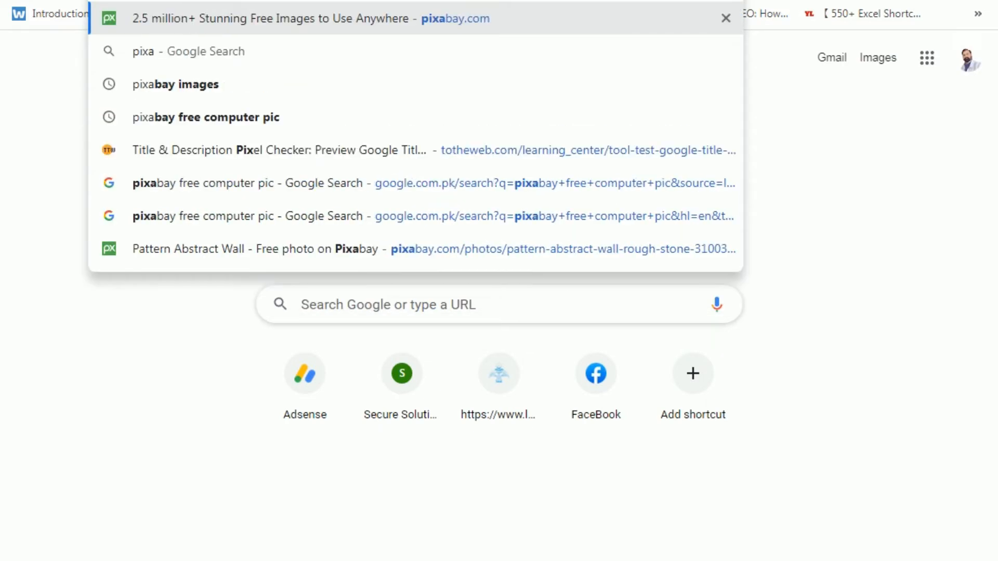
{"action": "key", "text": "Return"}
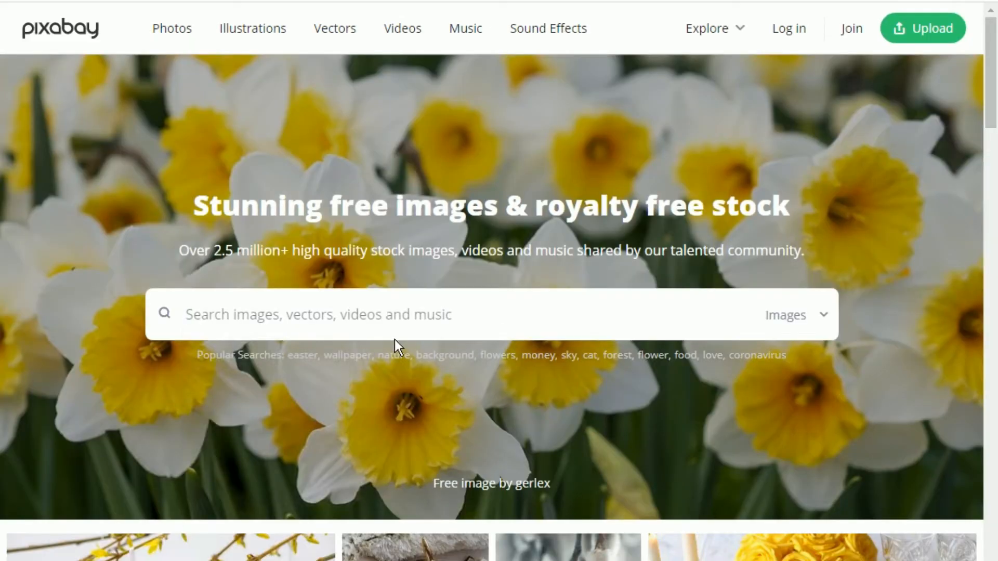
Step: Search Pixabay images for "gold brick"
{"action": "left_click", "coordinate": [365, 313]}
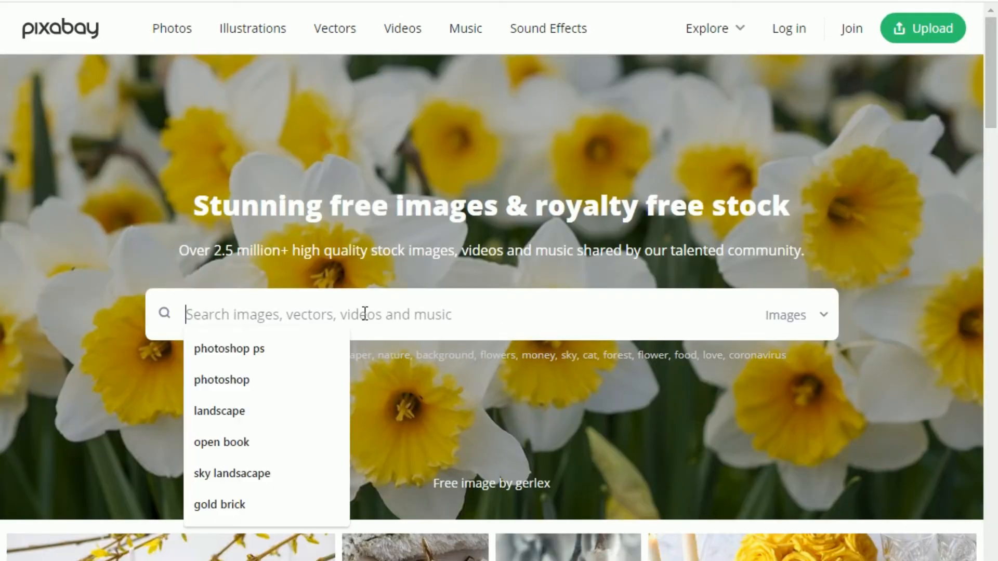
{"action": "left_click", "coordinate": [365, 313]}
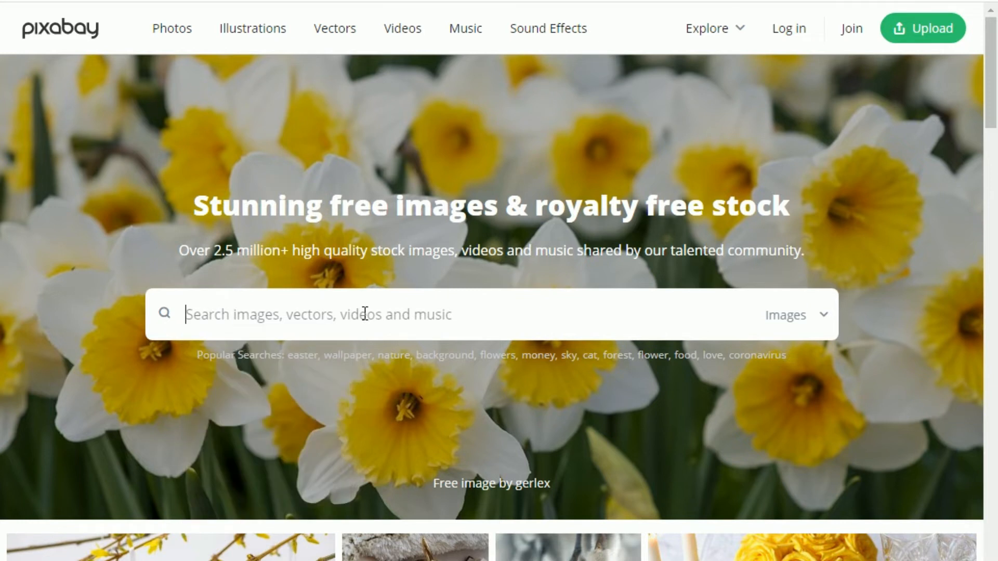
{"action": "type", "text": "gold"}
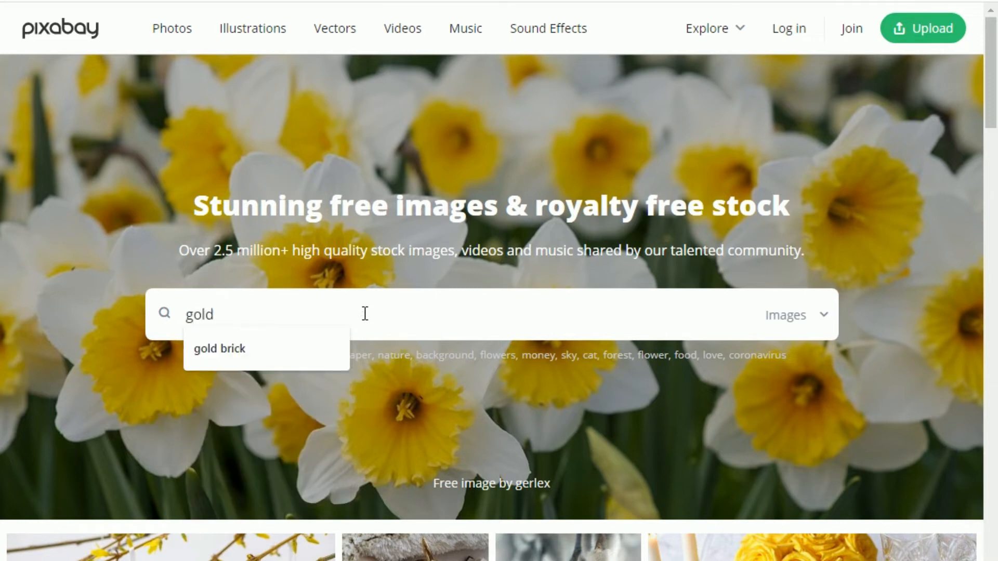
{"action": "key", "text": "Down"}
{"action": "key", "text": "Return"}
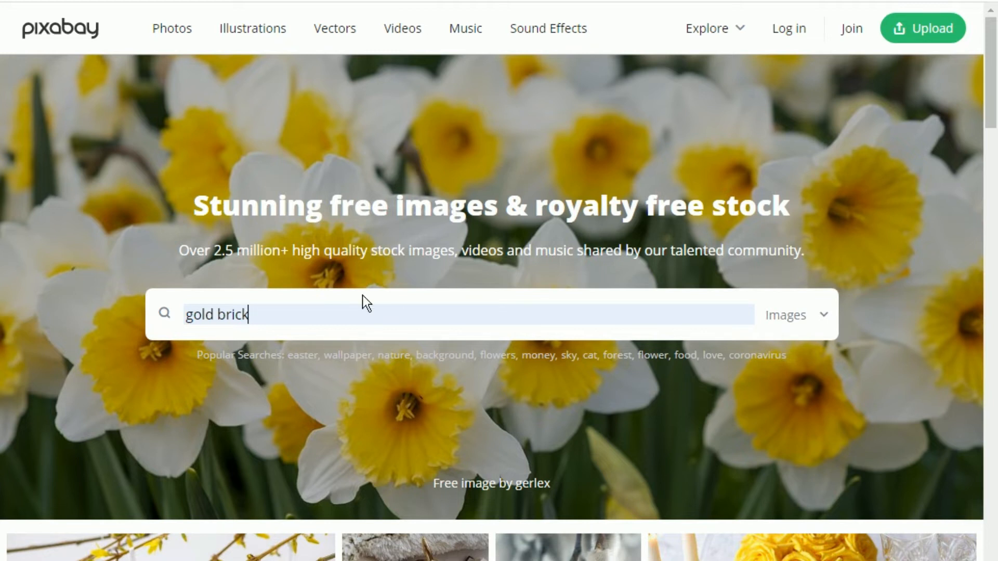
{"action": "key", "text": "Return"}
Step: Look through the gold brick image results for a photo with golden ornament suited to the orange-outlined band
{"action": "scroll", "coordinate": [437, 387], "scroll_direction": "down", "scroll_amount": 5}
{"action": "scroll", "coordinate": [437, 387], "scroll_direction": "down", "scroll_amount": 5}
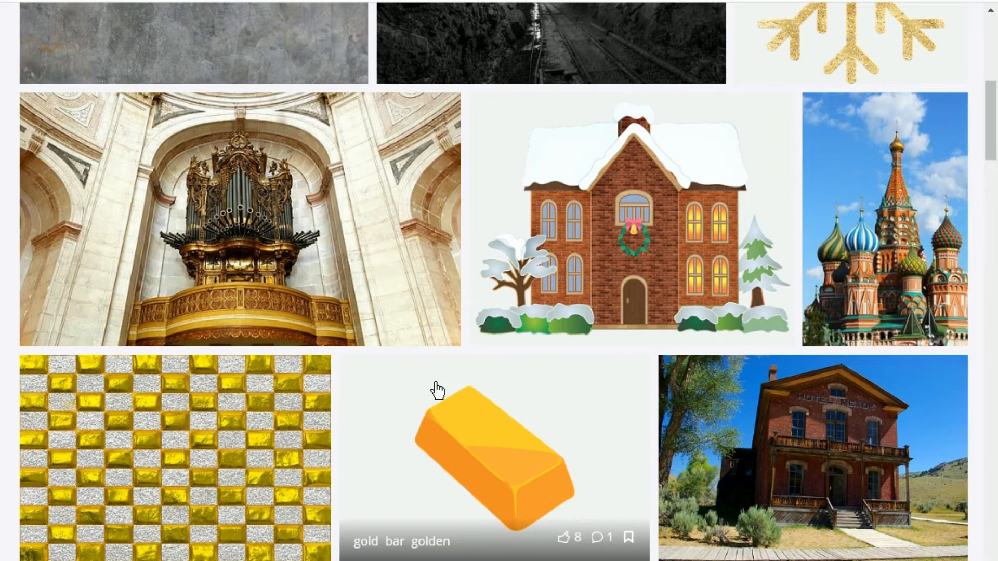
{"action": "scroll", "coordinate": [437, 390], "scroll_direction": "up", "scroll_amount": 5}
{"action": "scroll", "coordinate": [437, 388], "scroll_direction": "down", "scroll_amount": 3}
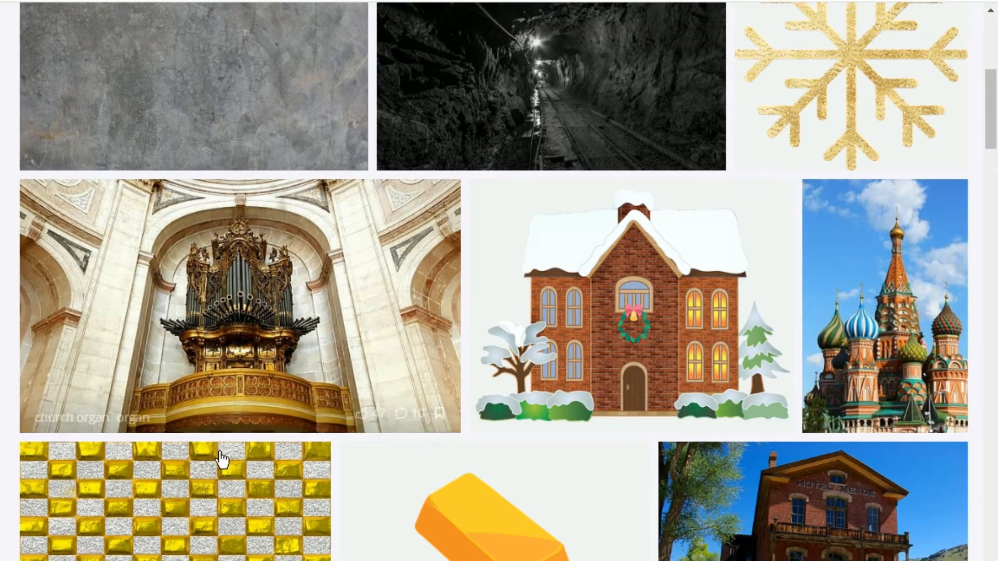
{"action": "scroll", "coordinate": [408, 522], "scroll_direction": "down", "scroll_amount": 10}
{"action": "scroll", "coordinate": [409, 524], "scroll_direction": "down", "scroll_amount": 7}
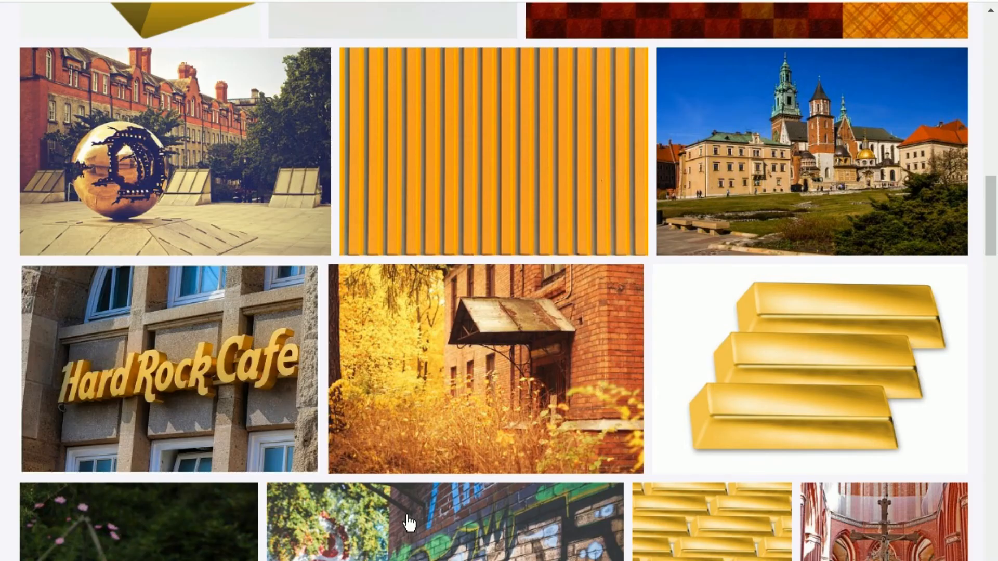
{"action": "scroll", "coordinate": [408, 522], "scroll_direction": "down", "scroll_amount": 5}
{"action": "scroll", "coordinate": [409, 522], "scroll_direction": "down", "scroll_amount": 8}
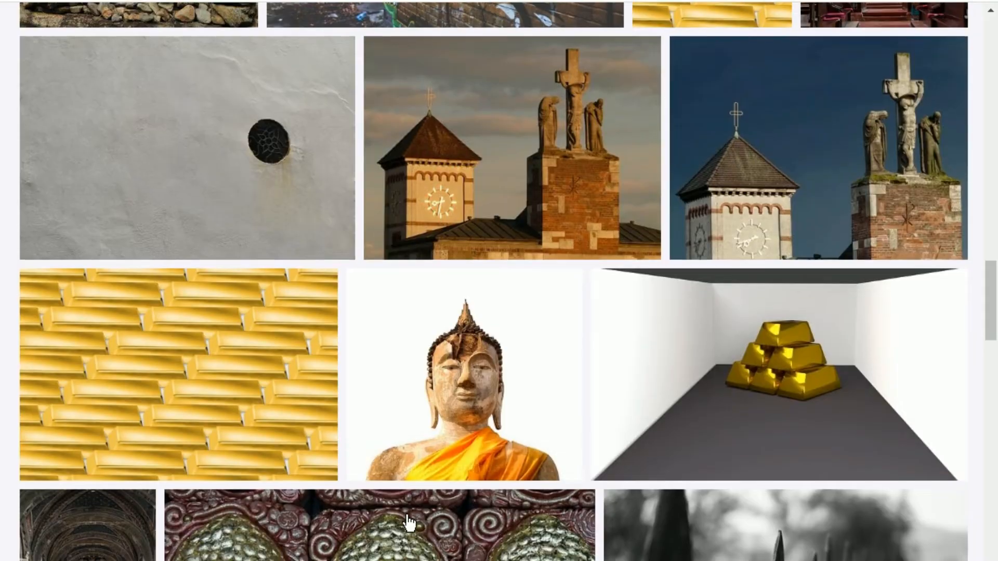
{"action": "scroll", "coordinate": [408, 522], "scroll_direction": "down", "scroll_amount": 12}
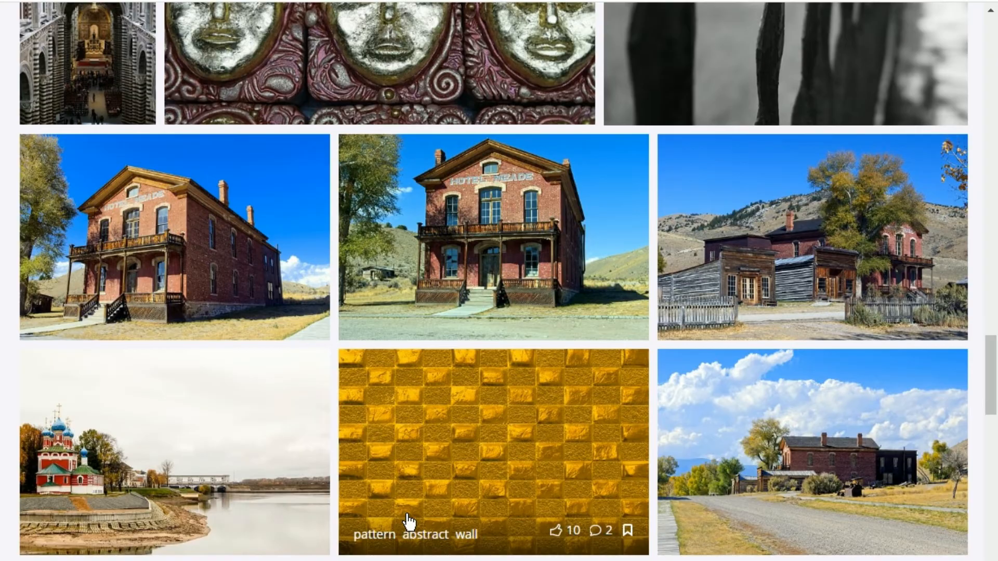
{"action": "scroll", "coordinate": [553, 466], "scroll_direction": "down", "scroll_amount": 11}
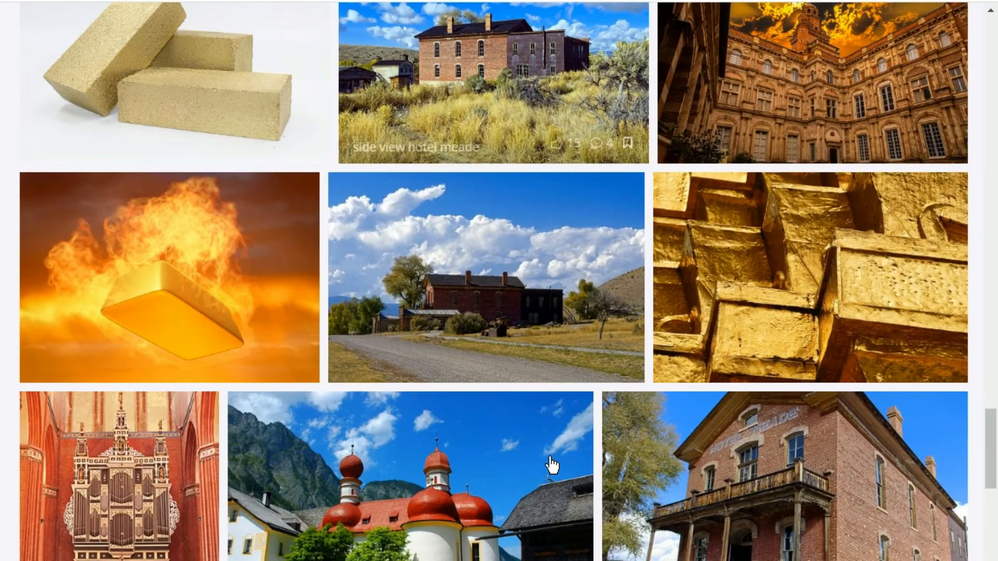
{"action": "scroll", "coordinate": [552, 465], "scroll_direction": "down", "scroll_amount": 7}
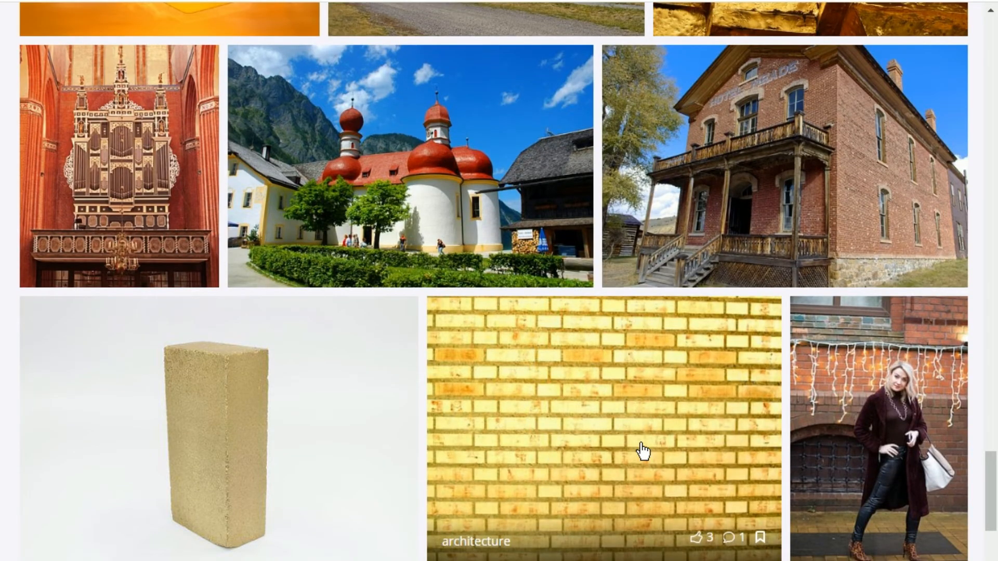
{"action": "scroll", "coordinate": [642, 453], "scroll_direction": "down", "scroll_amount": 5}
{"action": "scroll", "coordinate": [642, 453], "scroll_direction": "down", "scroll_amount": 6}
{"action": "scroll", "coordinate": [642, 453], "scroll_direction": "up", "scroll_amount": 20}
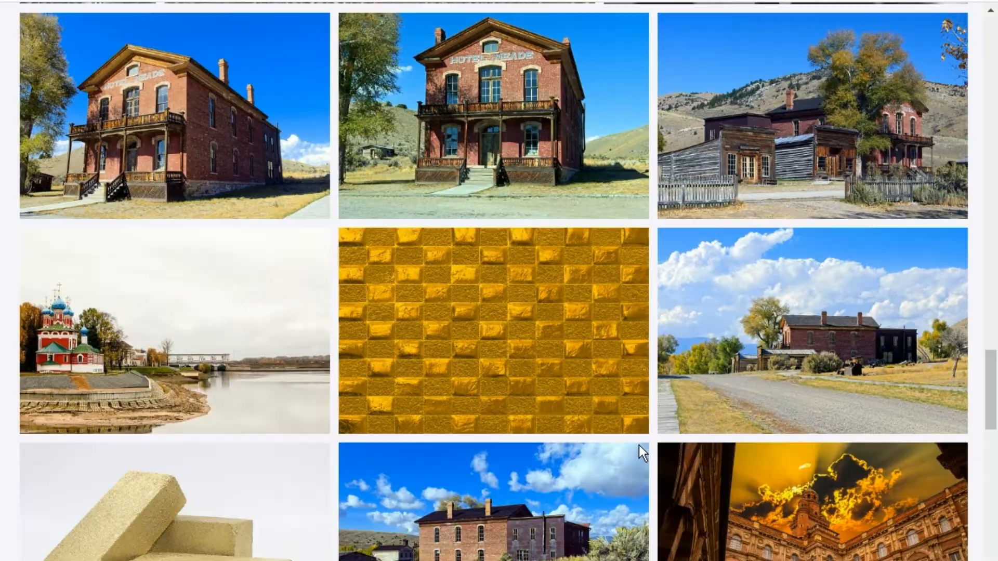
{"action": "scroll", "coordinate": [642, 453], "scroll_direction": "up", "scroll_amount": 20}
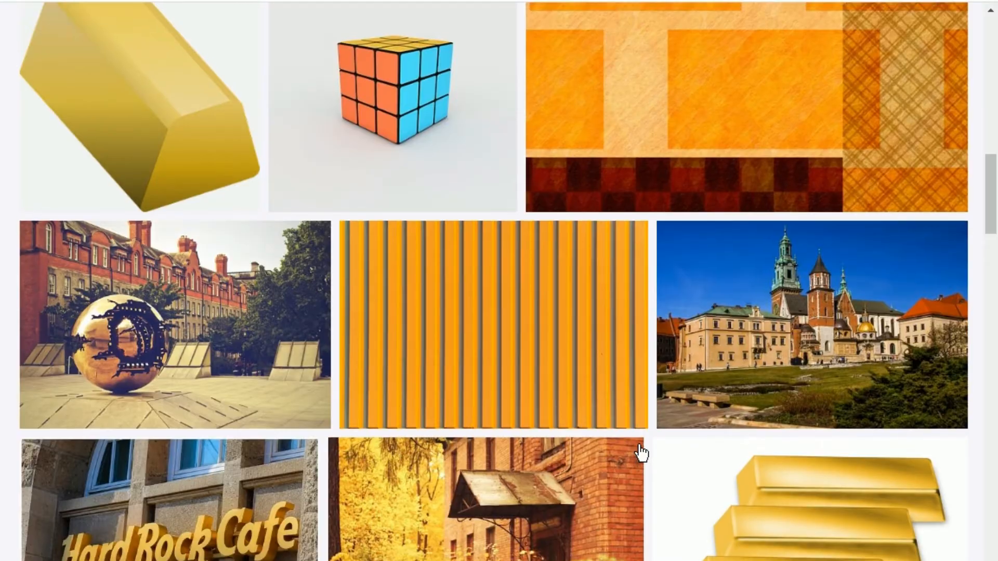
{"action": "scroll", "coordinate": [642, 453], "scroll_direction": "up", "scroll_amount": 8}
{"action": "scroll", "coordinate": [642, 453], "scroll_direction": "up", "scroll_amount": 8}
{"action": "scroll", "coordinate": [642, 453], "scroll_direction": "down", "scroll_amount": 5}
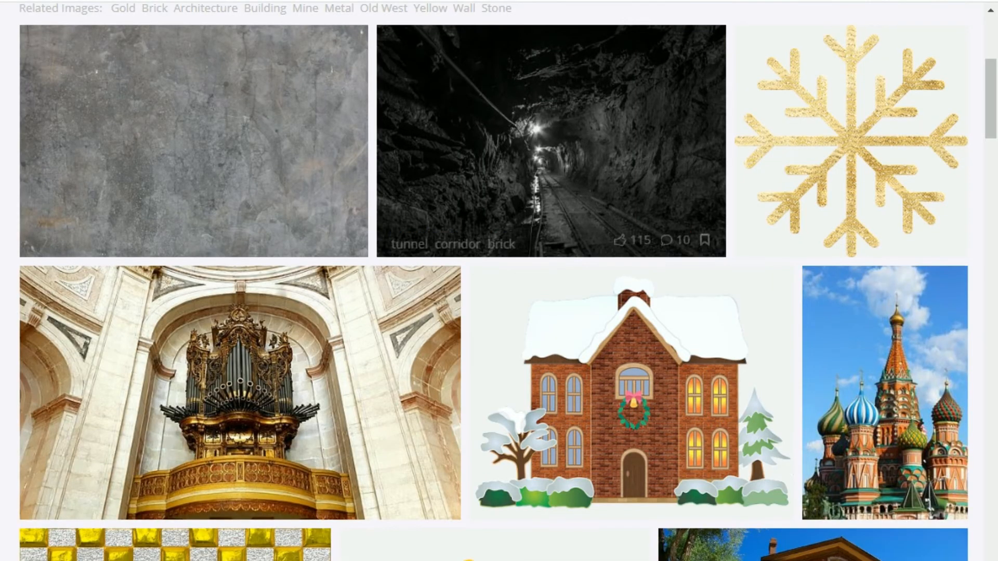
Step: Download the church organ photo at 1920×1102 and bring the file church-organ-3401780_1920 into the CorelDRAW drawing
{"action": "left_click", "coordinate": [280, 454]}
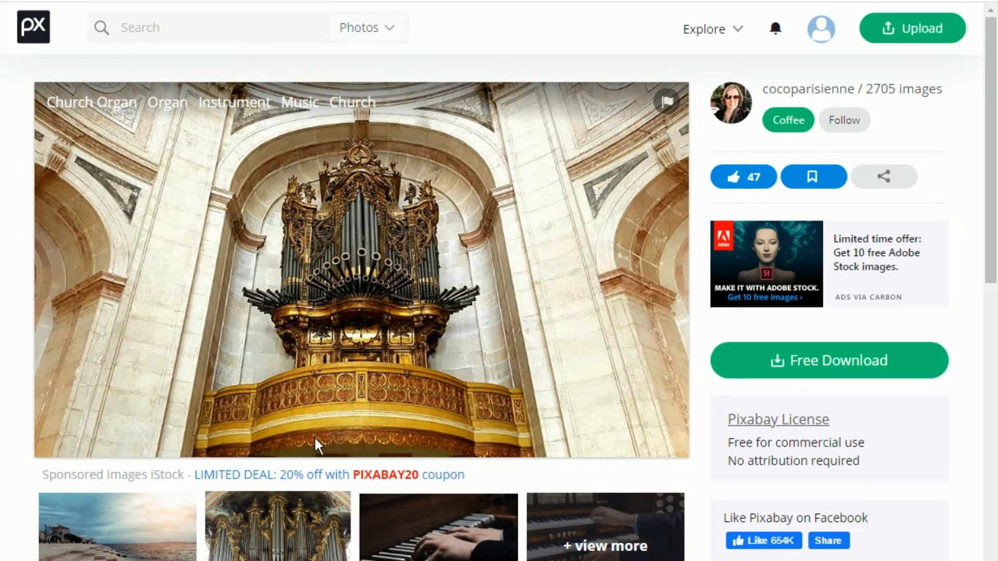
{"action": "left_click", "coordinate": [809, 373]}
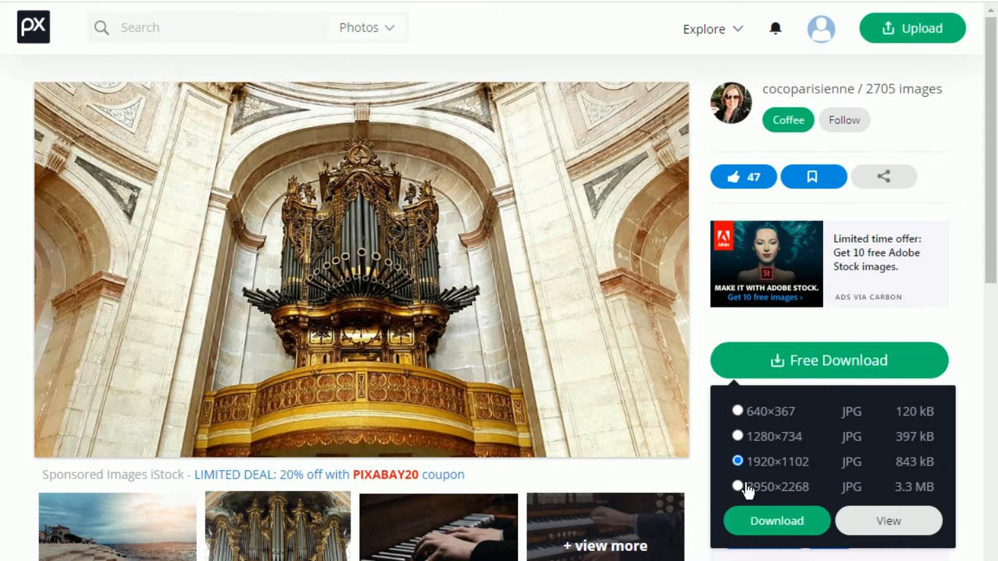
{"action": "left_click", "coordinate": [755, 524]}
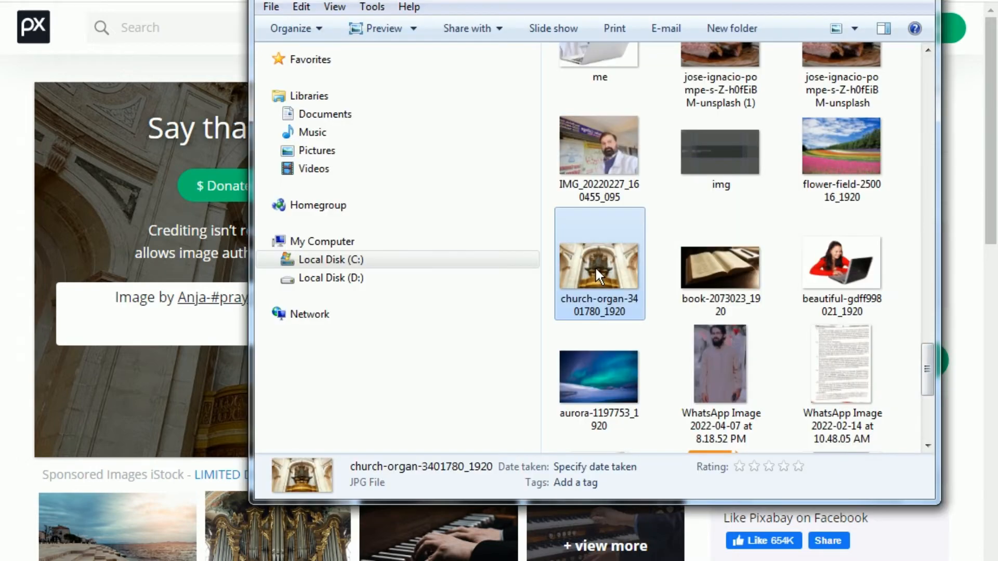
{"action": "left_click_drag", "start_coordinate": [595, 266], "coordinate": [212, 447]}
{"action": "left_click_drag", "start_coordinate": [232, 489], "coordinate": [370, 378]}
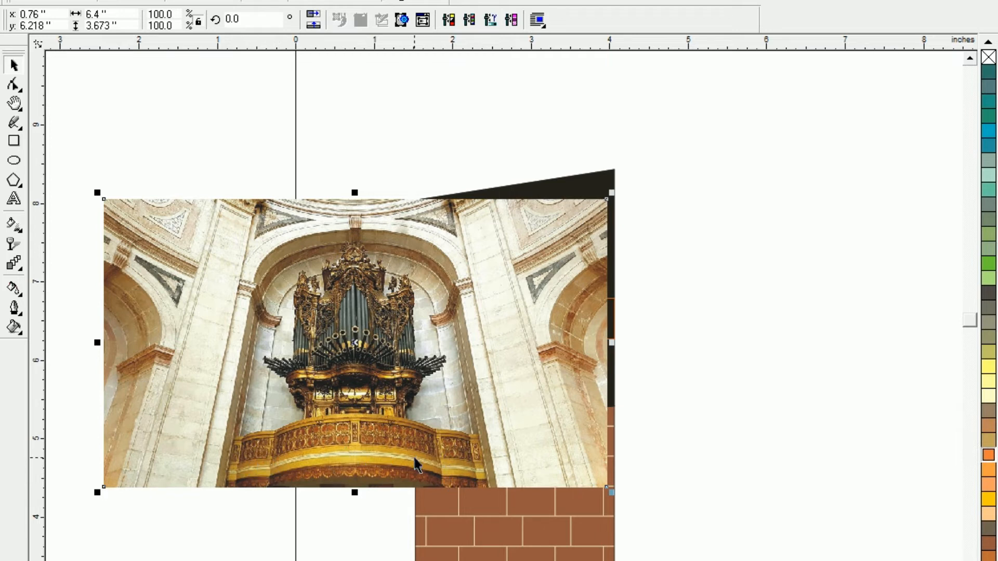
Step: Crop away the upper part of the organ photo with the Shape tool, down to just above the golden balcony
{"action": "left_click", "coordinate": [14, 85]}
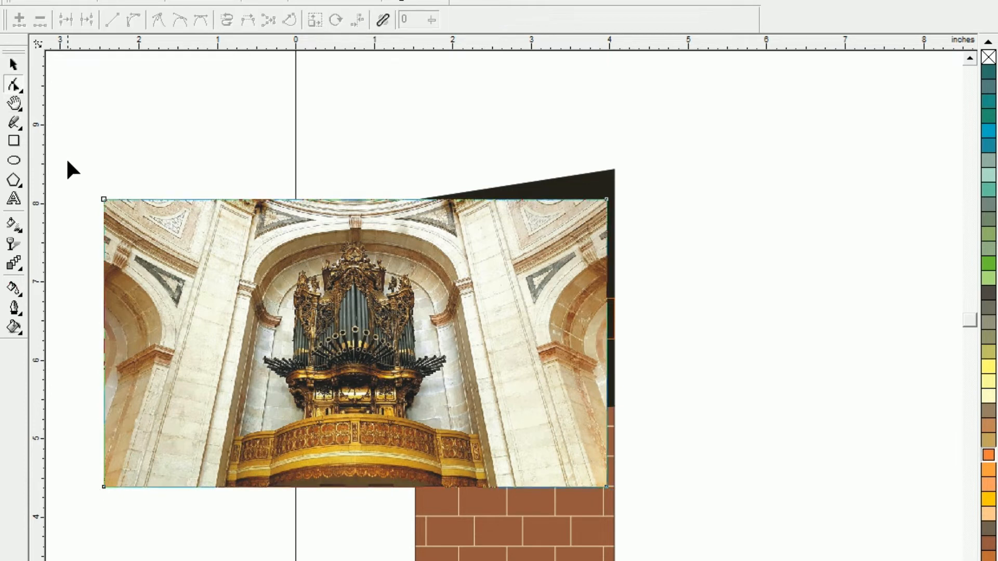
{"action": "left_click_drag", "start_coordinate": [73, 166], "coordinate": [621, 224]}
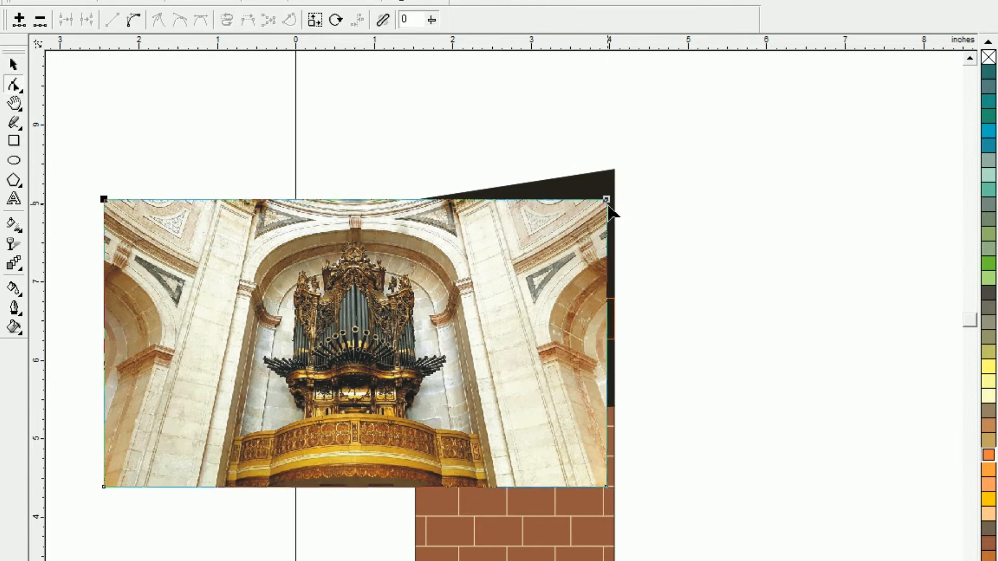
{"action": "left_click", "coordinate": [607, 201]}
{"action": "left_click_drag", "start_coordinate": [549, 253], "coordinate": [616, 242]}
{"action": "left_click_drag", "start_coordinate": [607, 202], "coordinate": [622, 416]}
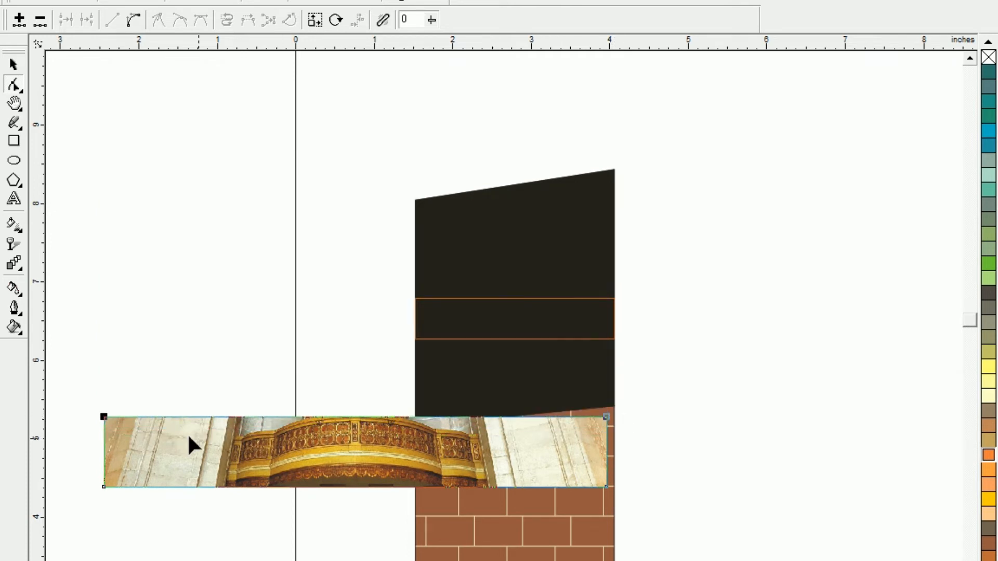
Step: Crop the photo's left and right sides to the golden balcony, leaving a strip about 3.076 by 0.901 inches
{"action": "left_click_drag", "start_coordinate": [146, 518], "coordinate": [146, 518]}
{"action": "left_click_drag", "start_coordinate": [104, 486], "coordinate": [235, 500]}
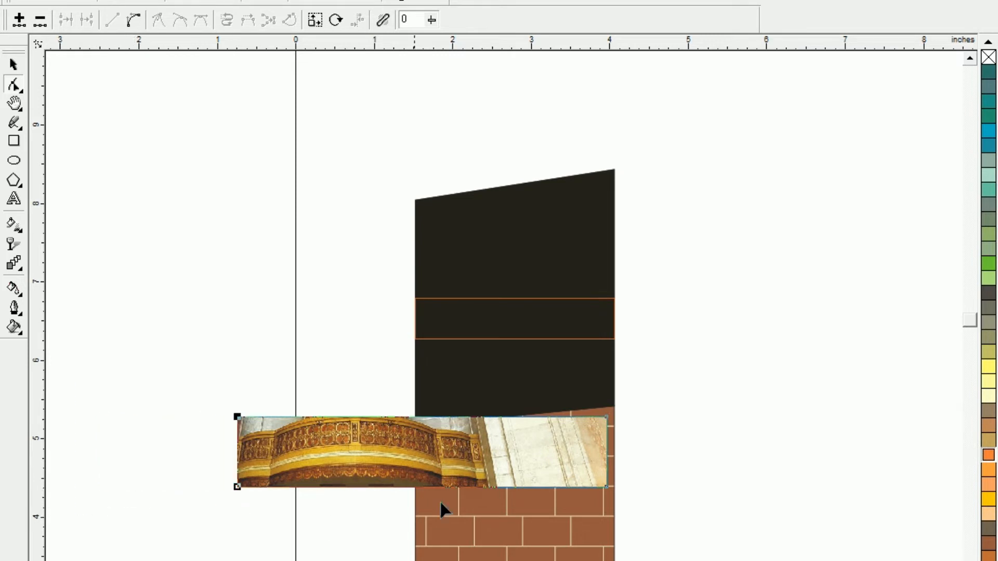
{"action": "left_click_drag", "start_coordinate": [681, 379], "coordinate": [585, 528]}
{"action": "left_click_drag", "start_coordinate": [607, 493], "coordinate": [478, 490]}
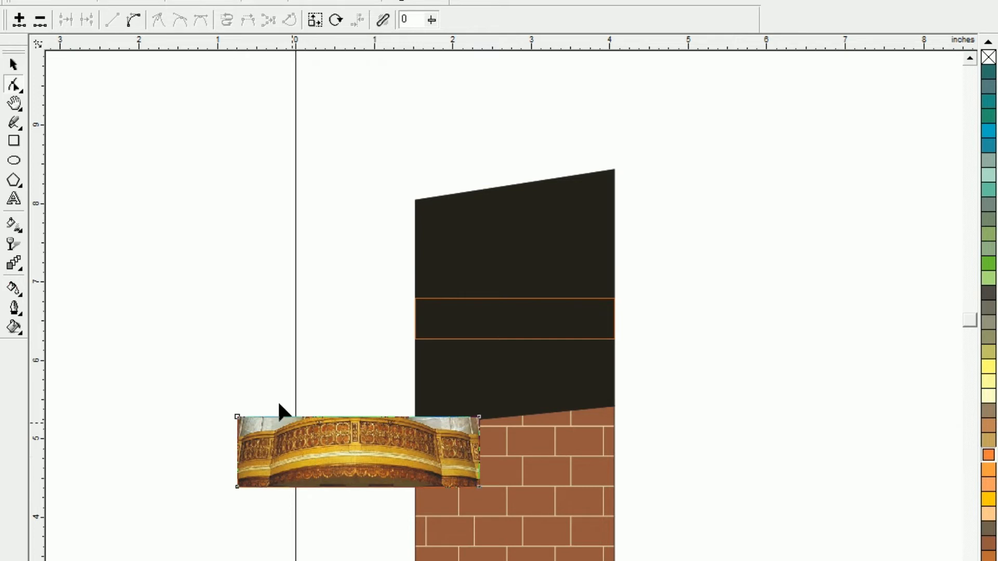
Step: Move the cropped balcony strip onto the empty area left of the black piece and deselect it
{"action": "left_click", "coordinate": [13, 64]}
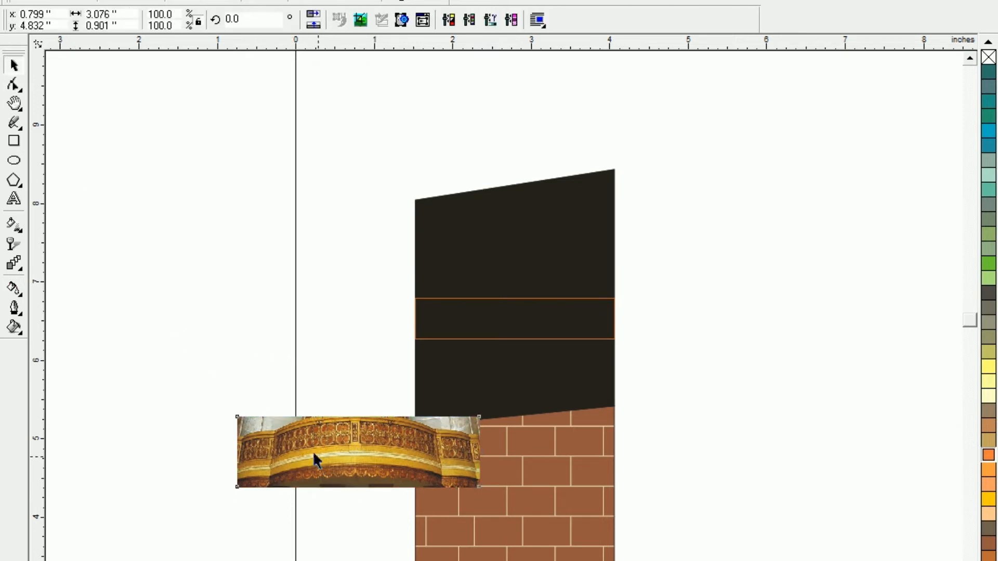
{"action": "left_click_drag", "start_coordinate": [314, 457], "coordinate": [204, 294]}
{"action": "left_click", "coordinate": [214, 372]}
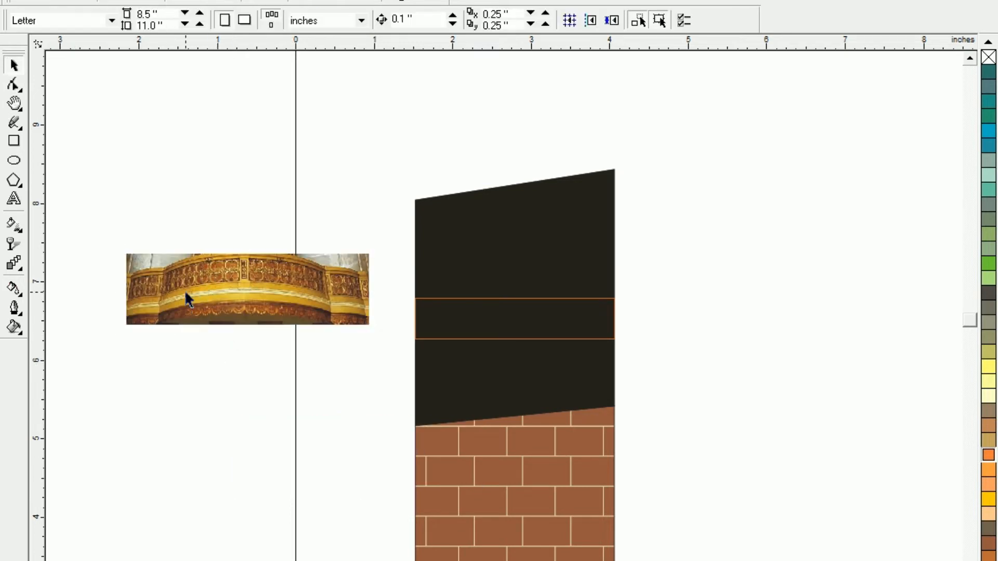
Step: Add a node on the balcony strip's upper edge at the railing's rise and lower the upper left corner onto the railing
{"action": "key", "text": "z"}
{"action": "left_click_drag", "start_coordinate": [104, 218], "coordinate": [248, 373]}
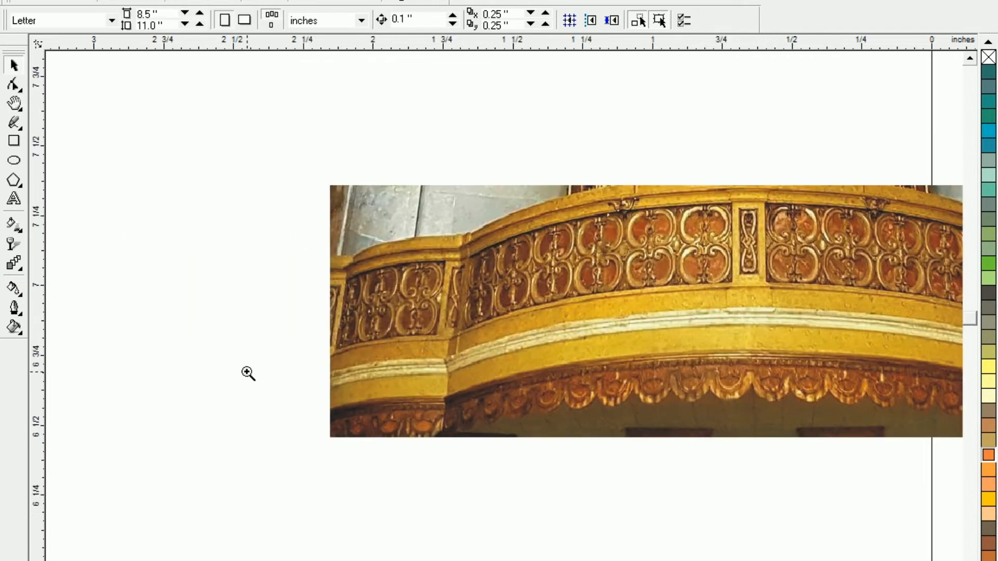
{"action": "left_click", "coordinate": [14, 85]}
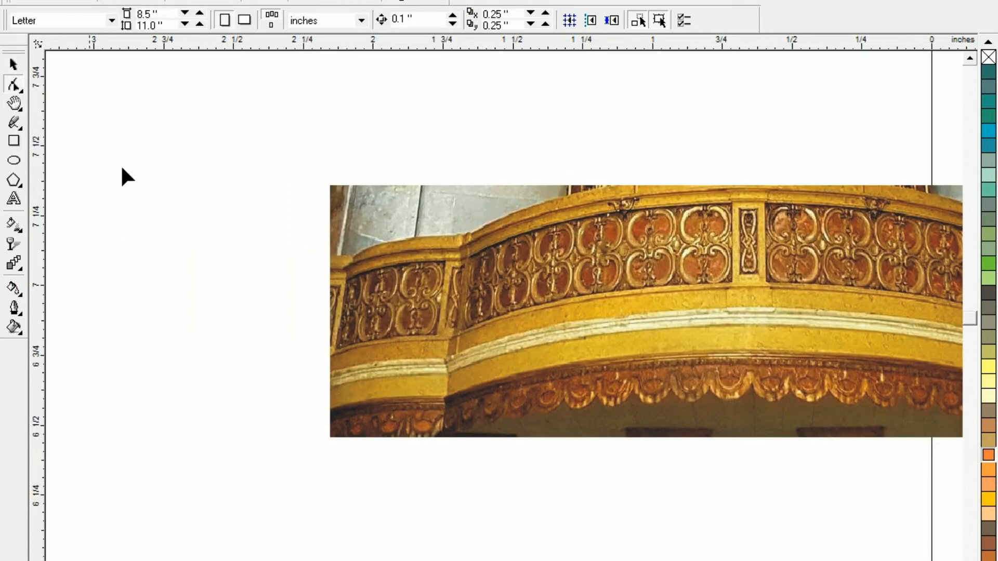
{"action": "left_click", "coordinate": [564, 186]}
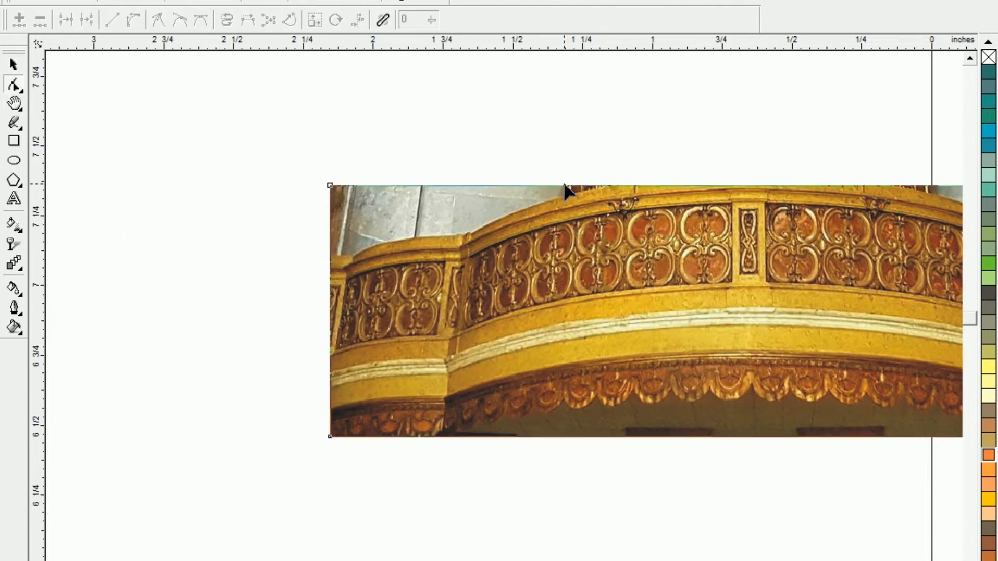
{"action": "left_click_drag", "start_coordinate": [560, 190], "coordinate": [558, 195]}
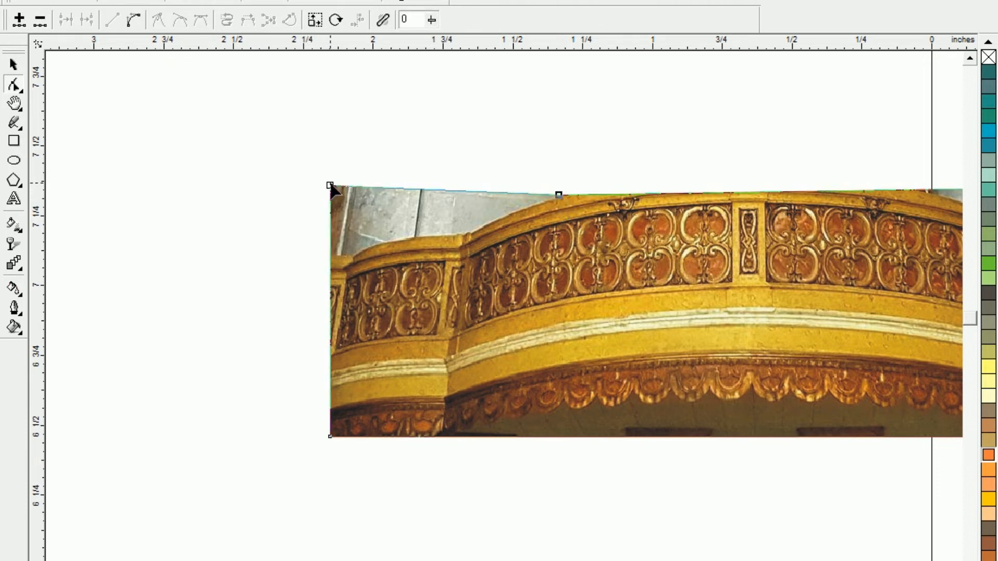
{"action": "left_click_drag", "start_coordinate": [330, 185], "coordinate": [336, 245]}
{"action": "left_click_drag", "start_coordinate": [338, 257], "coordinate": [336, 257]}
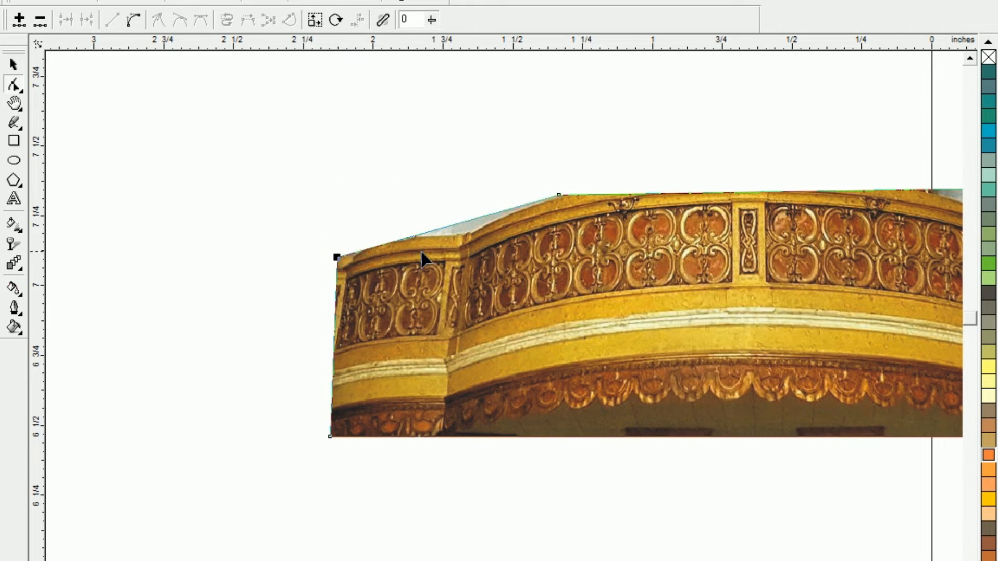
Step: Add two nodes at the railing's step on the left and fit the crop outline to the top of the railing
{"action": "left_click", "coordinate": [459, 224]}
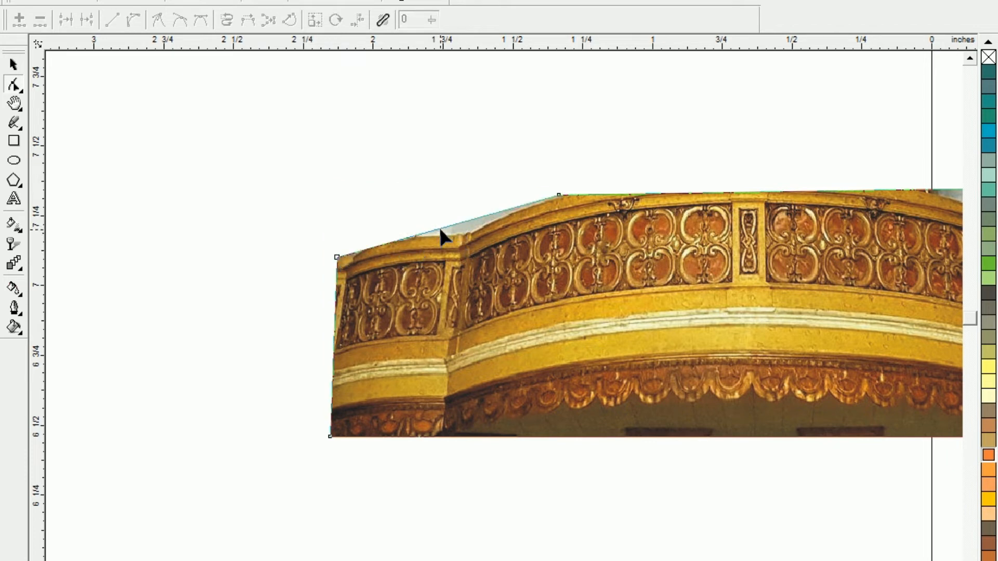
{"action": "double_click", "coordinate": [440, 228]}
{"action": "mouse_move", "coordinate": [439, 228]}
{"action": "left_mouse_down"}
{"action": "mouse_move", "coordinate": [441, 236]}
{"action": "mouse_move", "coordinate": [472, 232]}
{"action": "mouse_move", "coordinate": [441, 238]}
{"action": "left_mouse_up"}
{"action": "double_click", "coordinate": [470, 228]}
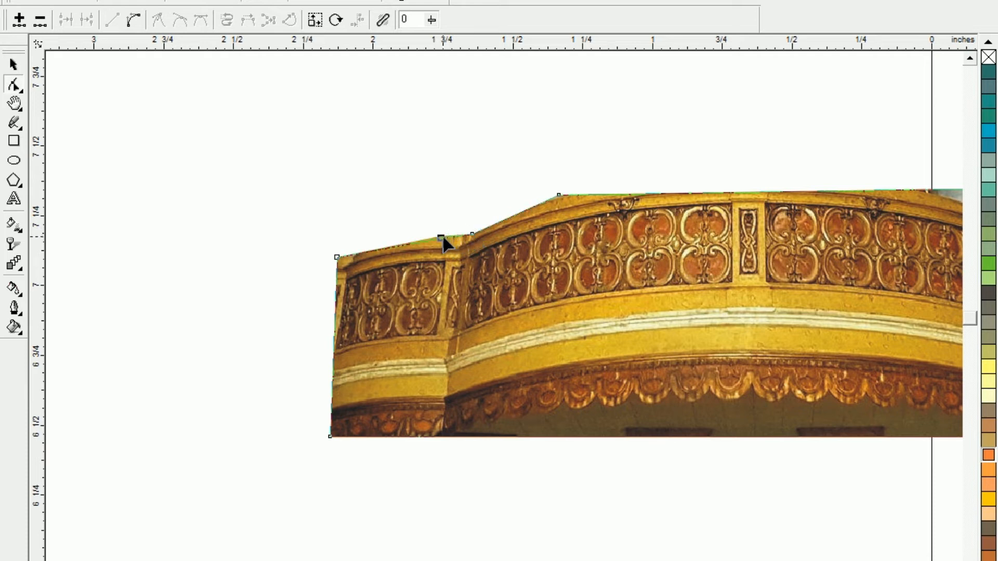
{"action": "left_click_drag", "start_coordinate": [558, 194], "coordinate": [559, 201]}
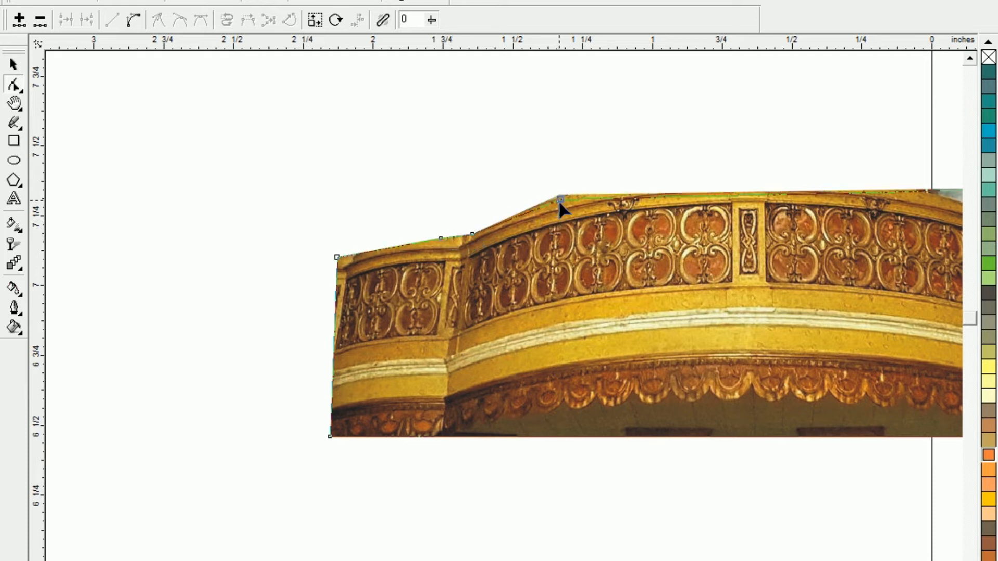
Step: Lower the balcony strip's upper right corner onto the railing and add a raised node along the right end's upper edge
{"action": "key", "text": "F3"}
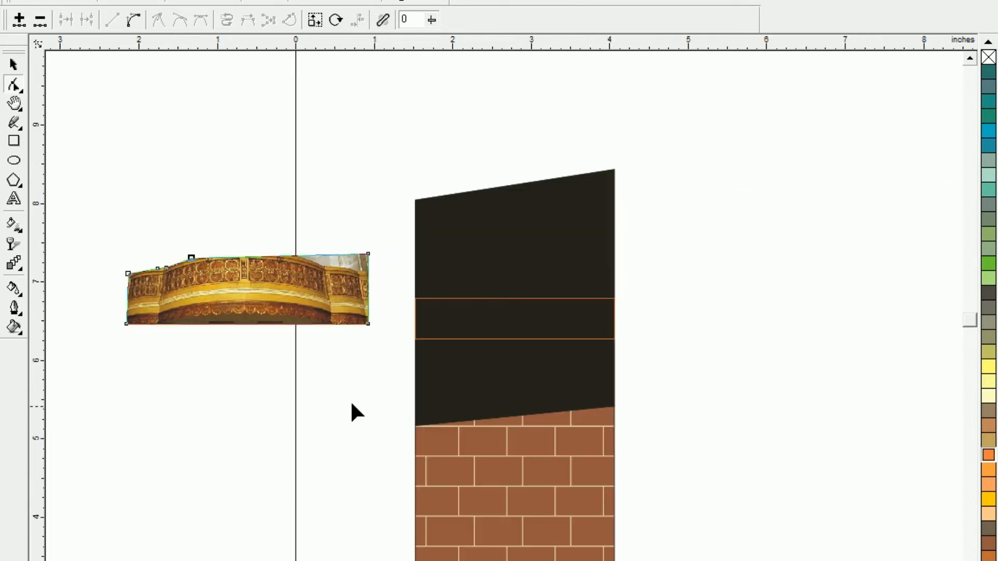
{"action": "key", "text": "F2"}
{"action": "left_click_drag", "start_coordinate": [273, 227], "coordinate": [417, 340]}
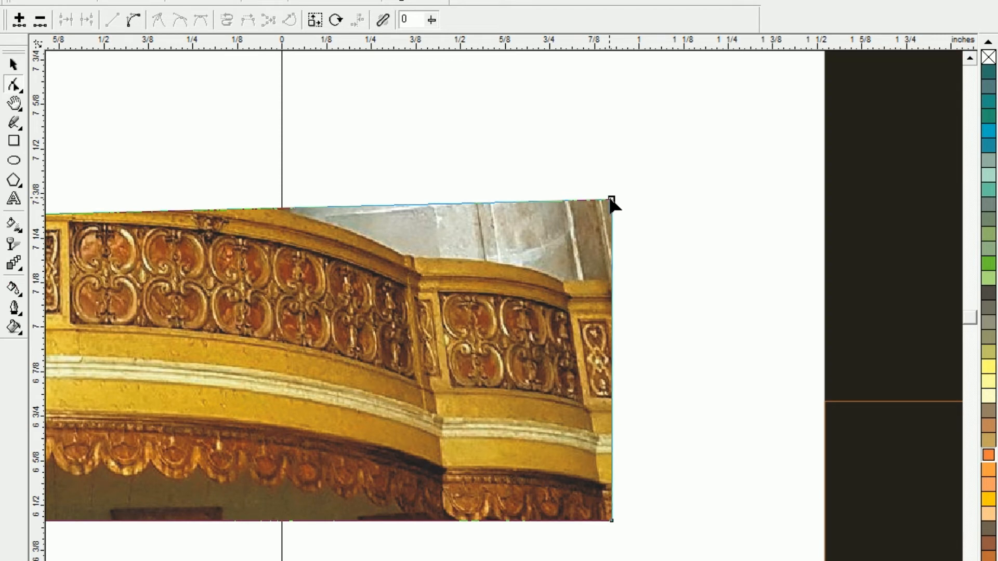
{"action": "left_click_drag", "start_coordinate": [611, 200], "coordinate": [605, 280]}
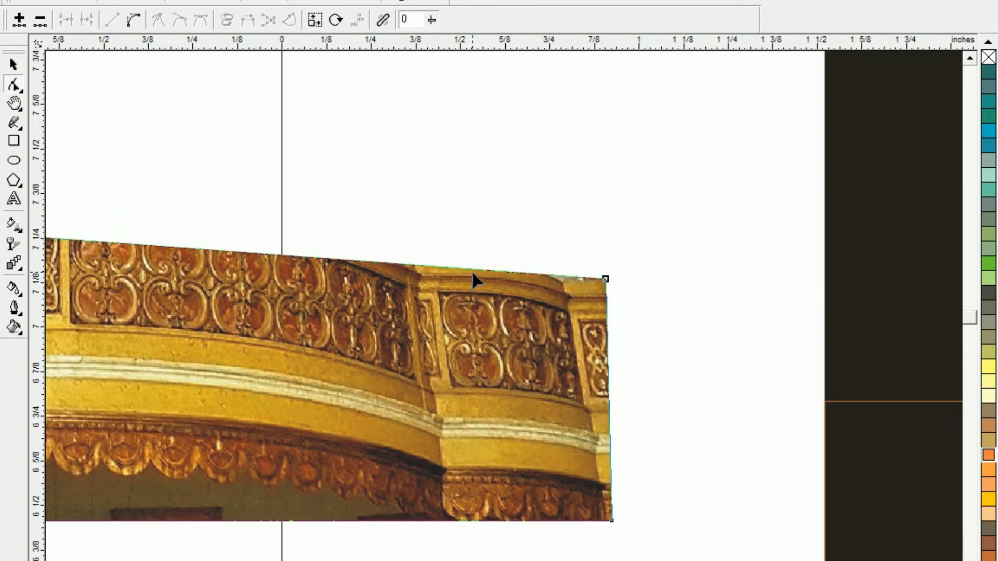
{"action": "left_click", "coordinate": [474, 274]}
{"action": "left_click", "coordinate": [473, 268]}
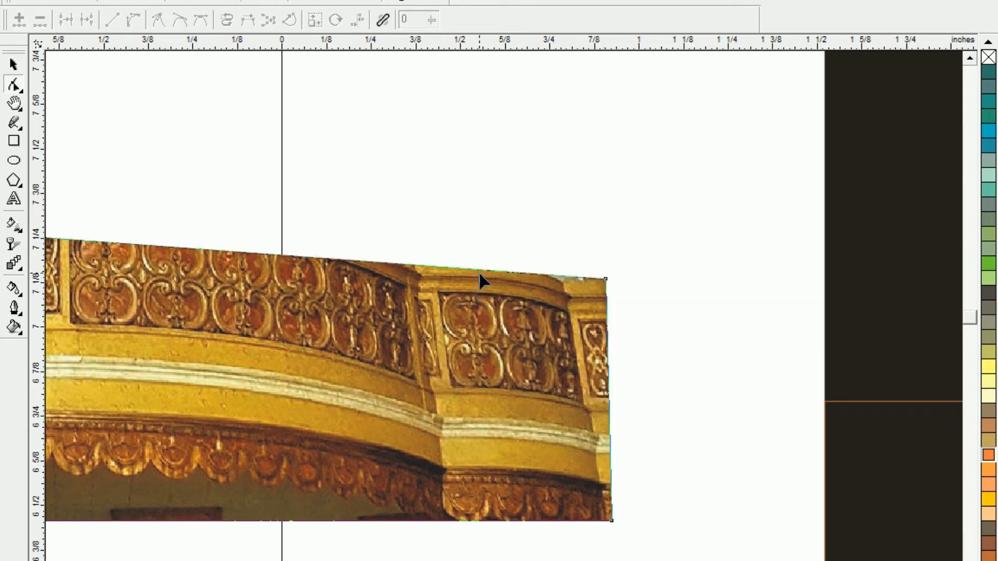
{"action": "left_click", "coordinate": [481, 276]}
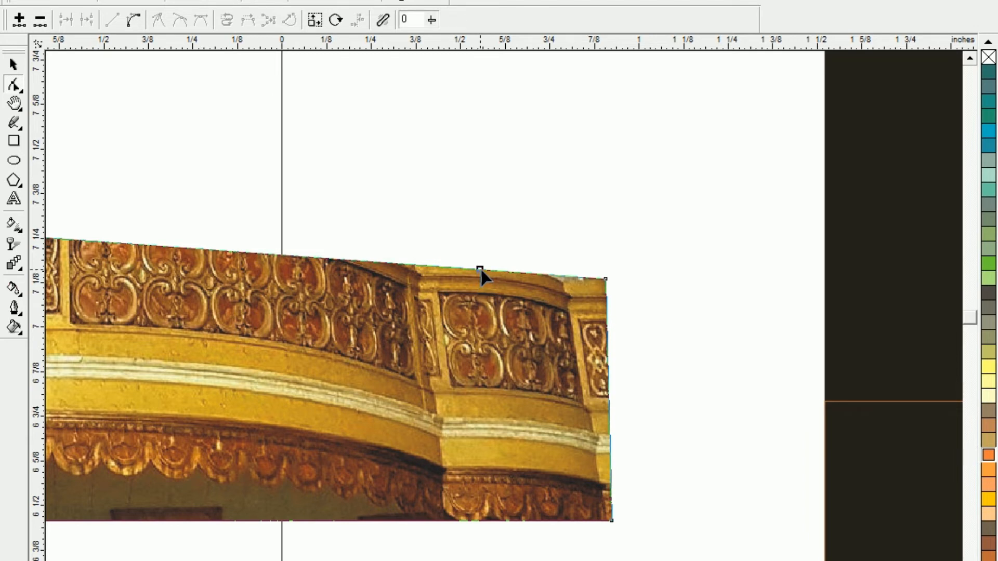
{"action": "left_click_drag", "start_coordinate": [480, 267], "coordinate": [483, 257]}
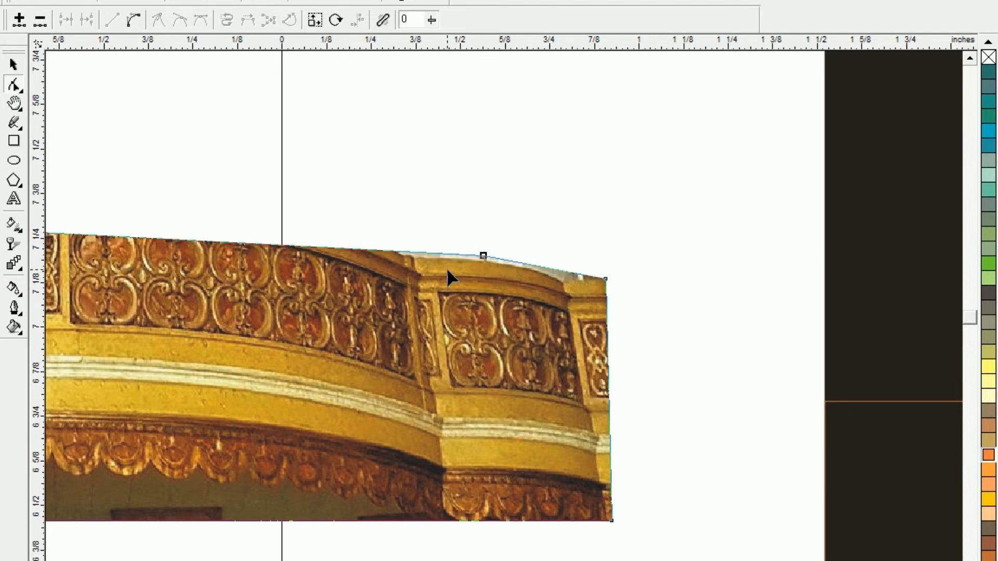
Step: Add nodes at both ends of the balcony's right railing section and fit the crop outline to its top
{"action": "left_click", "coordinate": [406, 256]}
{"action": "left_click_drag", "start_coordinate": [407, 256], "coordinate": [408, 258]}
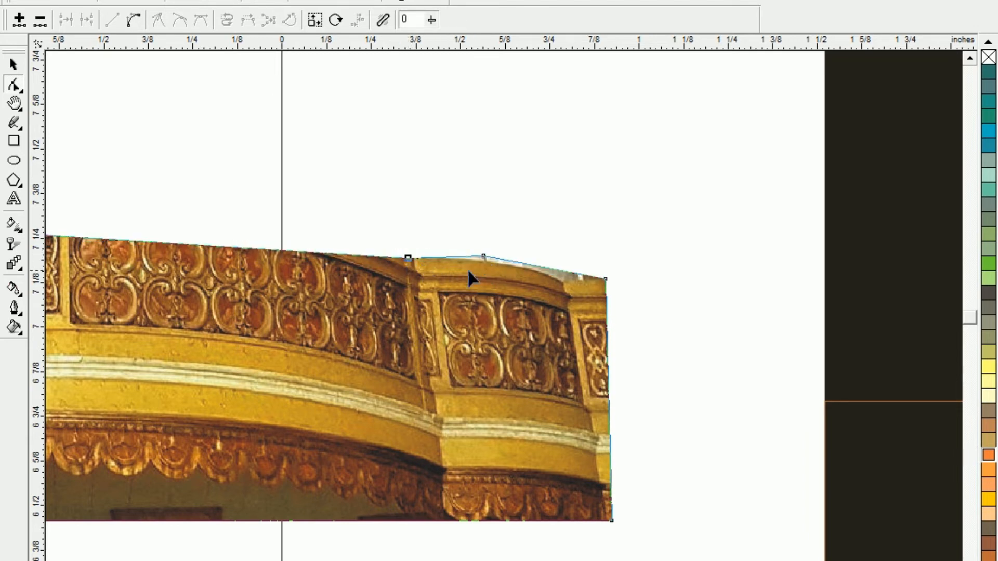
{"action": "left_click", "coordinate": [484, 256]}
{"action": "left_click_drag", "start_coordinate": [484, 256], "coordinate": [487, 260]}
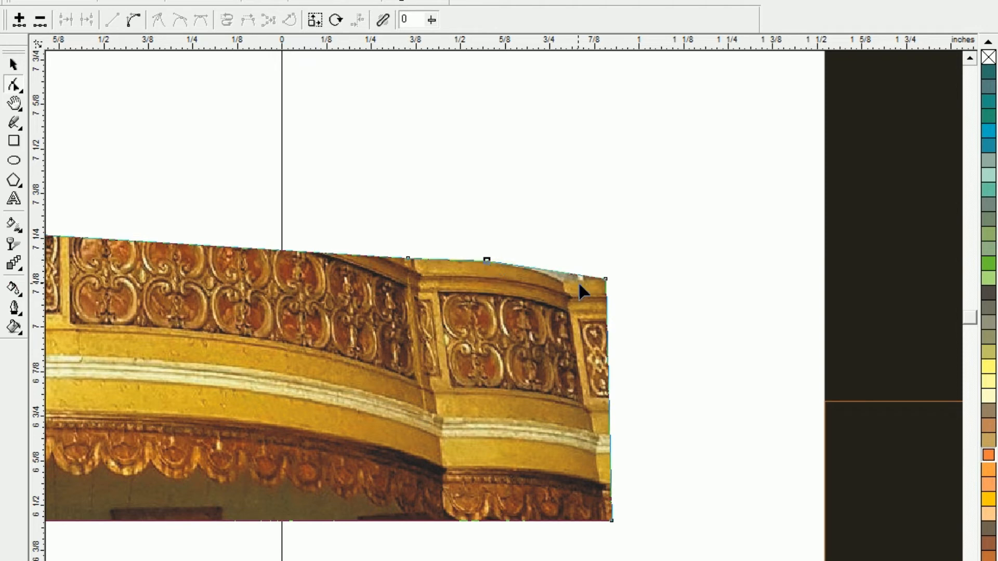
{"action": "double_click", "coordinate": [559, 273]}
{"action": "left_click_drag", "start_coordinate": [559, 273], "coordinate": [559, 279]}
{"action": "key", "text": "F3"}
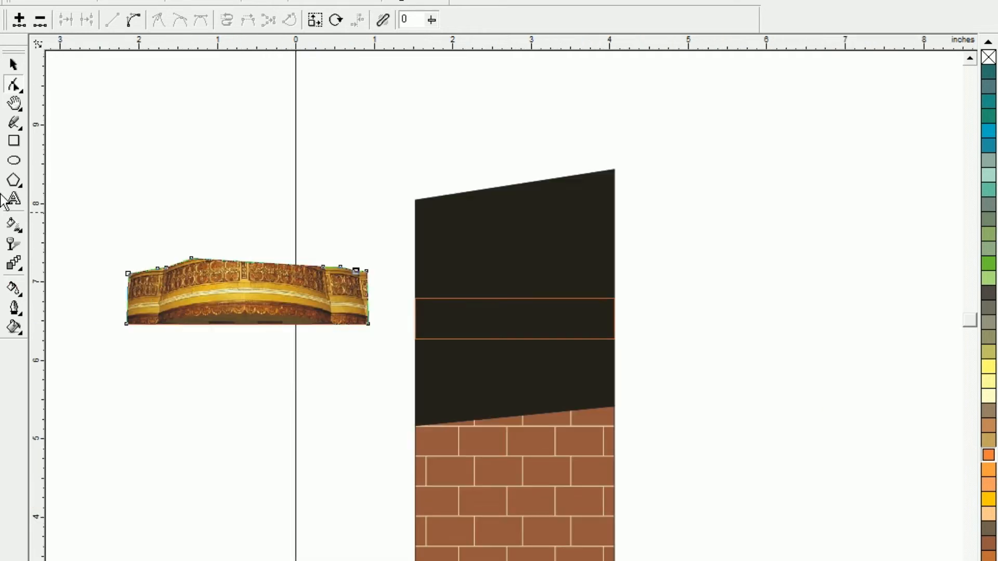
Step: Lower the peak node on the left part of the balcony strip's upper edge slightly and deselect the strip
{"action": "left_click", "coordinate": [13, 64]}
{"action": "left_click", "coordinate": [113, 328]}
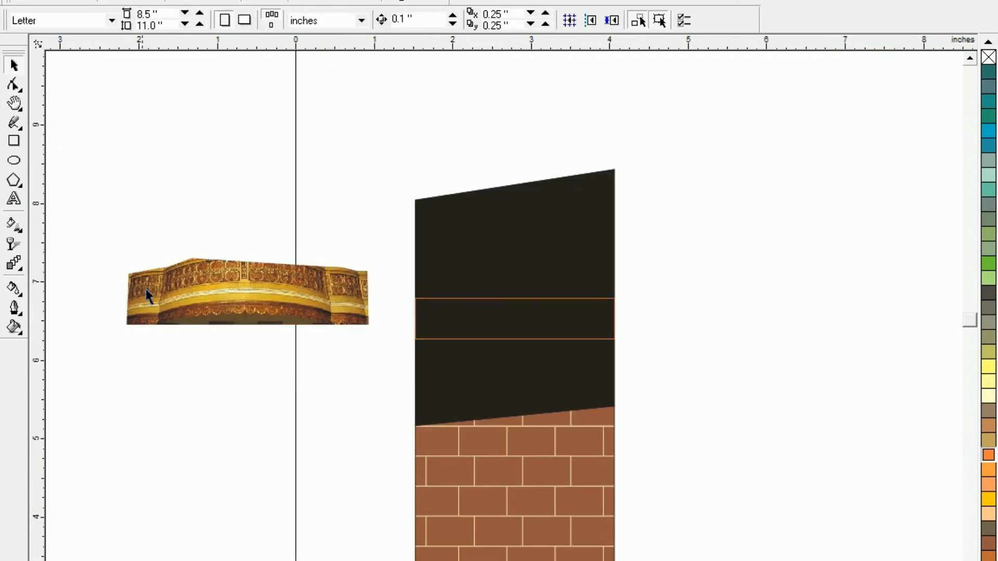
{"action": "left_click", "coordinate": [177, 263]}
{"action": "key", "text": "F10"}
{"action": "left_click", "coordinate": [191, 263]}
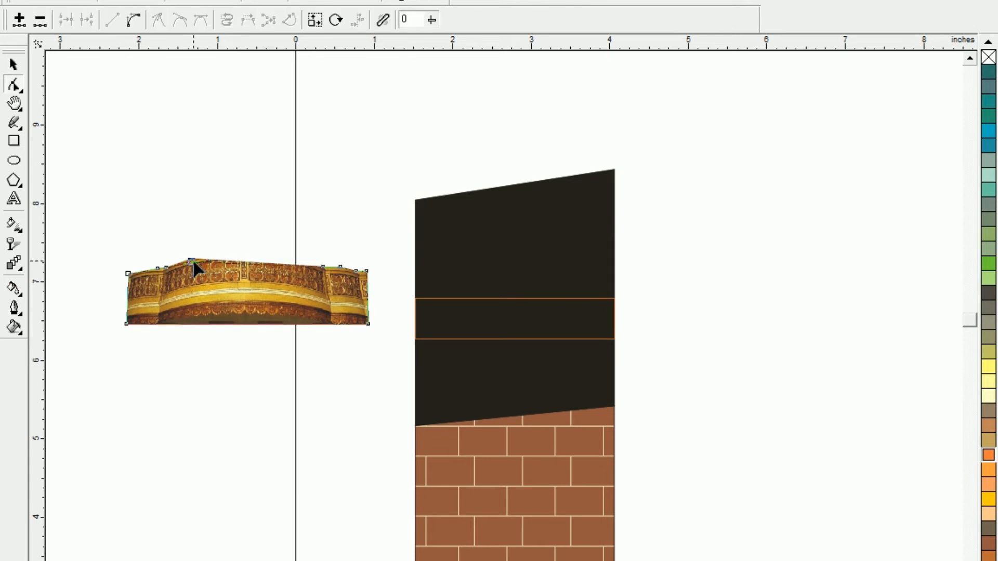
{"action": "left_click", "coordinate": [14, 64]}
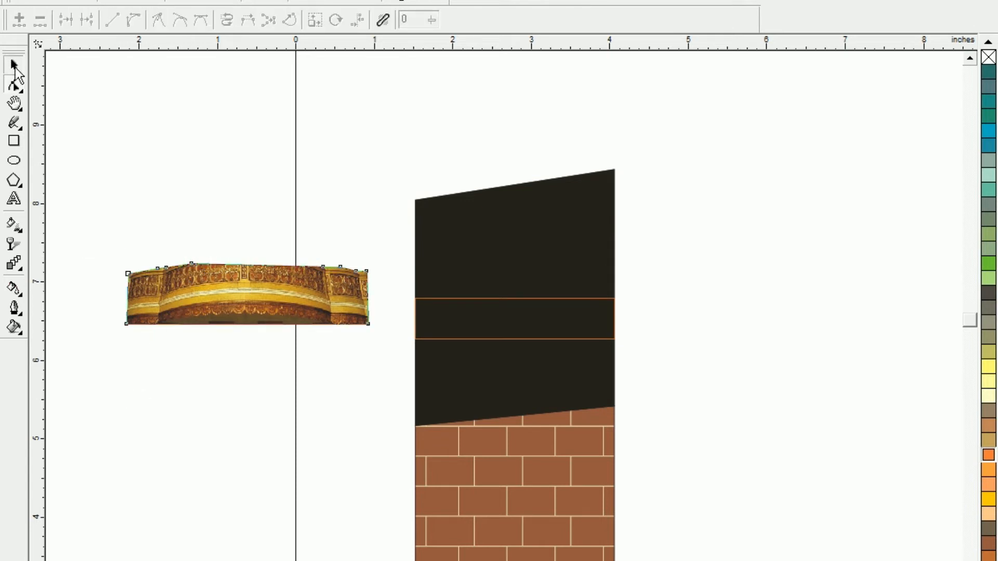
{"action": "left_click", "coordinate": [114, 292]}
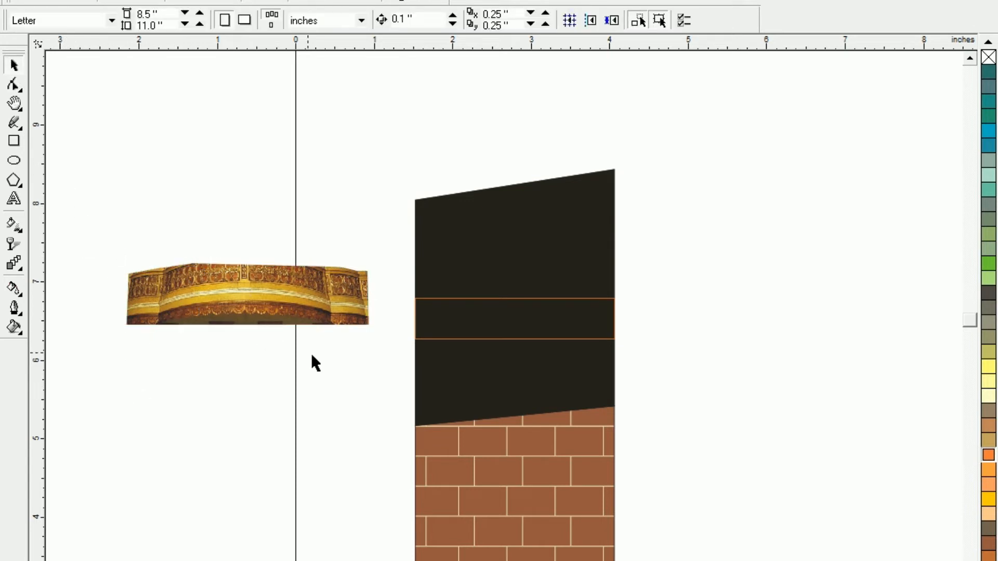
Step: Move the balcony strip onto the orange-outlined band and scale it to about 2.559 by 0.523 inches
{"action": "key", "text": "Tab"}
{"action": "key", "text": "F10"}
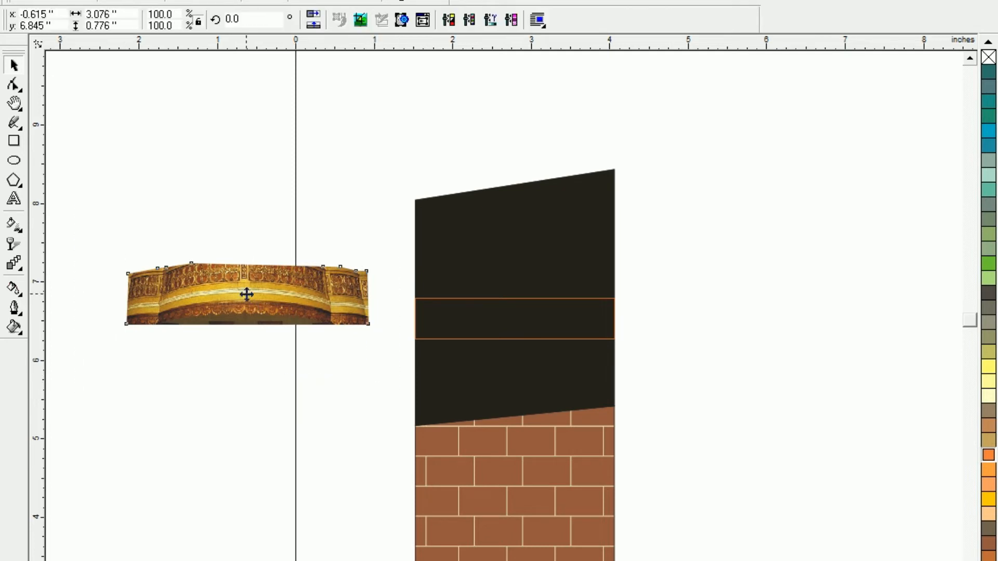
{"action": "left_click_drag", "start_coordinate": [497, 351], "coordinate": [536, 315]}
{"action": "left_click_drag", "start_coordinate": [662, 314], "coordinate": [622, 322]}
{"action": "left_click_drag", "start_coordinate": [515, 279], "coordinate": [504, 315]}
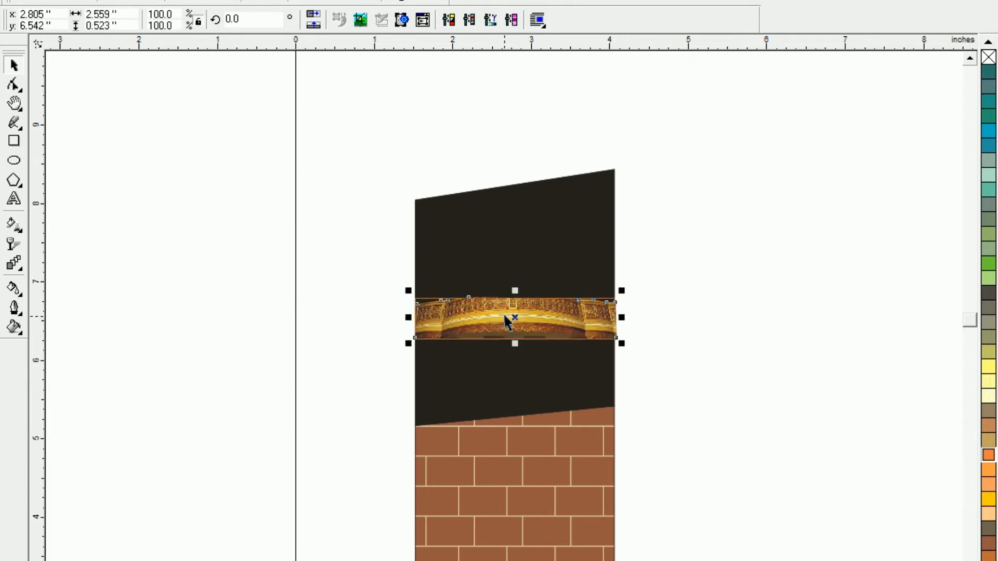
Step: Stretch the balcony strip to about 0.736 inches high and move it to the empty area left of the black piece
{"action": "left_click", "coordinate": [383, 318]}
{"action": "left_click", "coordinate": [473, 328]}
{"action": "left_click_drag", "start_coordinate": [515, 344], "coordinate": [238, 200]}
{"action": "left_click", "coordinate": [253, 282]}
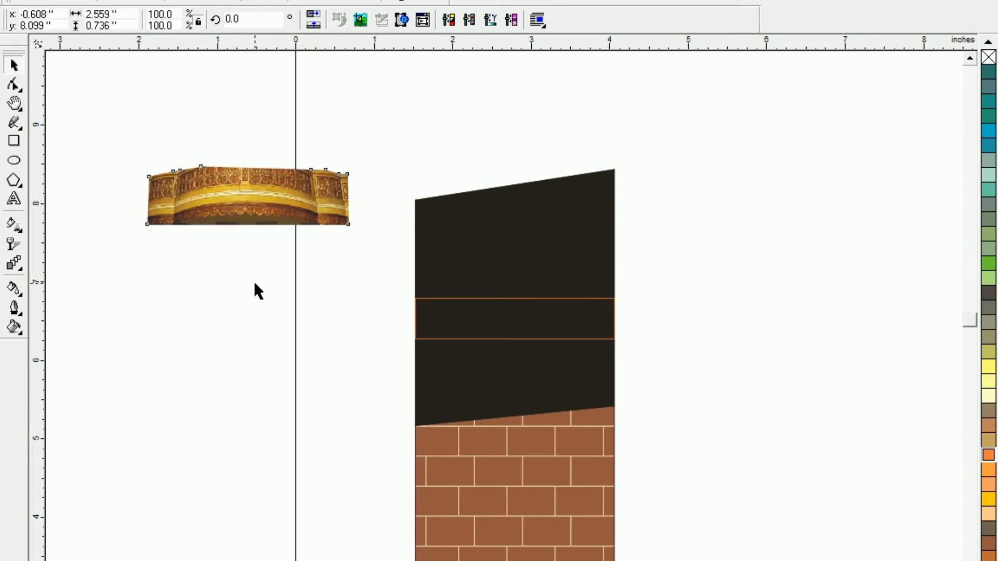
Step: PowerClip the balcony strip inside the orange-outlined band and deselect it
{"action": "left_click", "coordinate": [242, 210]}
{"action": "left_click", "coordinate": [224, 27]}
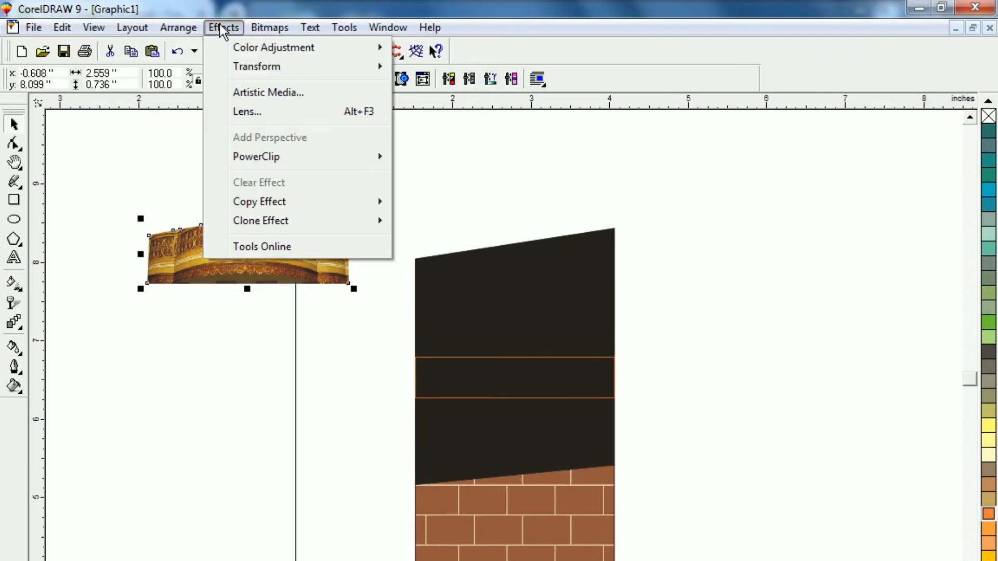
{"action": "mouse_move", "coordinate": [255, 161]}
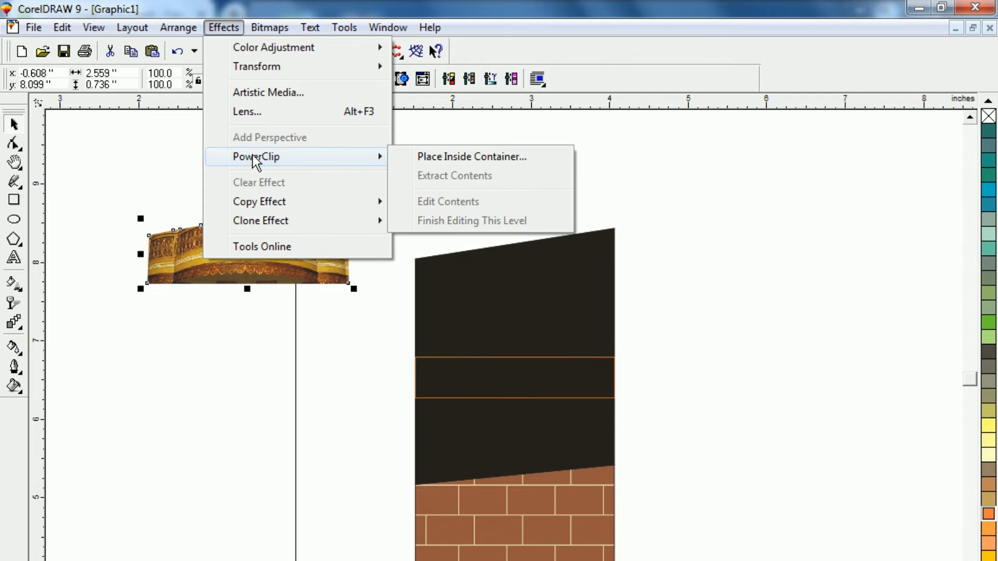
{"action": "left_click", "coordinate": [410, 160]}
{"action": "left_click", "coordinate": [425, 388]}
{"action": "left_click", "coordinate": [255, 430]}
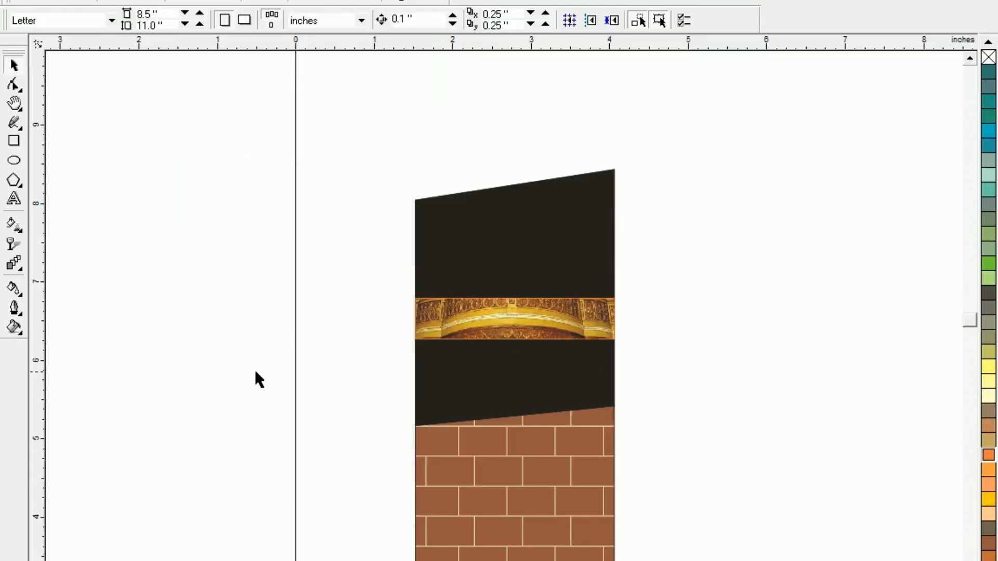
Step: Remove the outline from the band holding the balcony image
{"action": "left_click", "coordinate": [465, 333]}
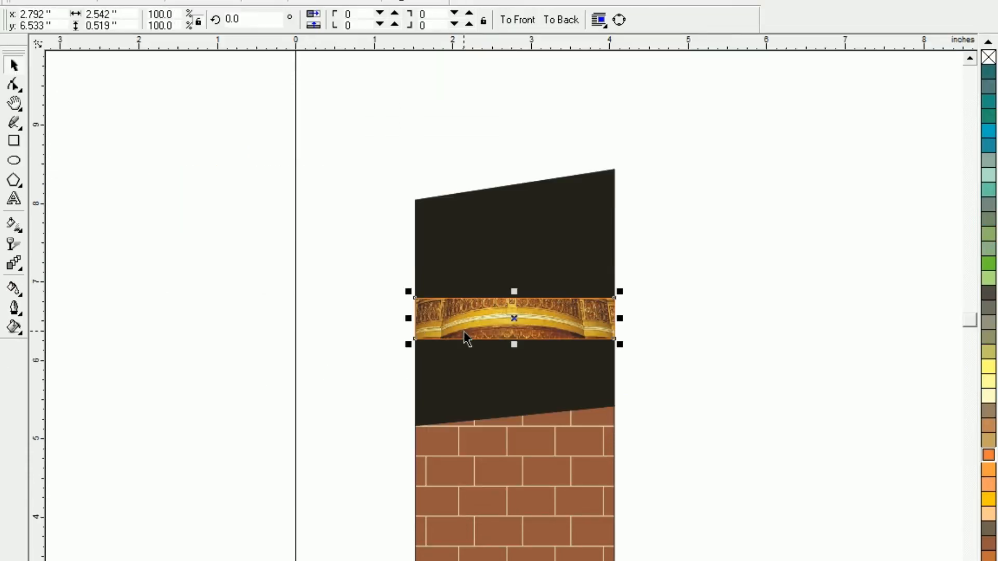
{"action": "right_click", "coordinate": [988, 57]}
{"action": "left_click", "coordinate": [224, 336]}
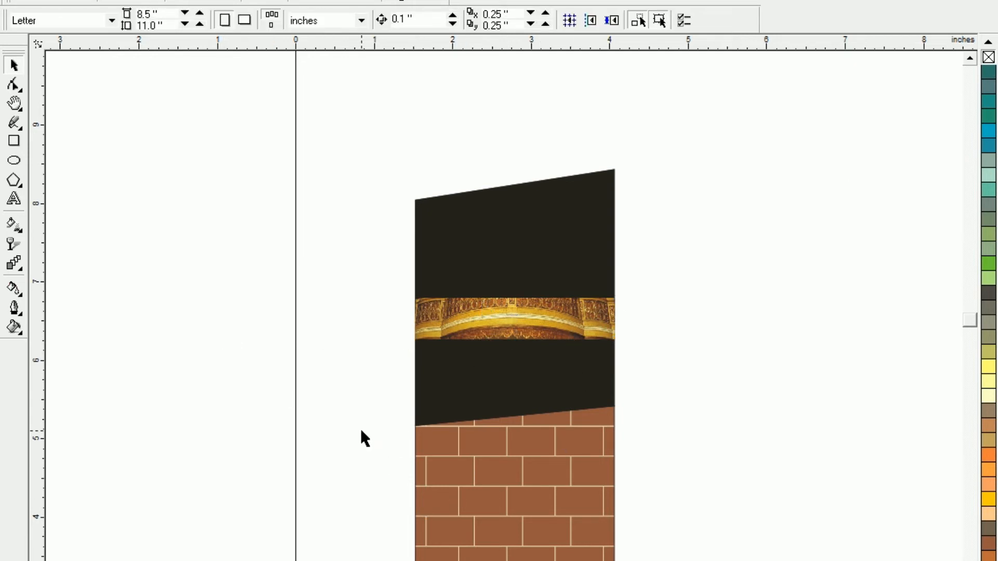
Step: Select all the pieces of the drawing and set their outlines to light grey
{"action": "key", "text": "F3"}
{"action": "left_click_drag", "start_coordinate": [383, 213], "coordinate": [594, 519]}
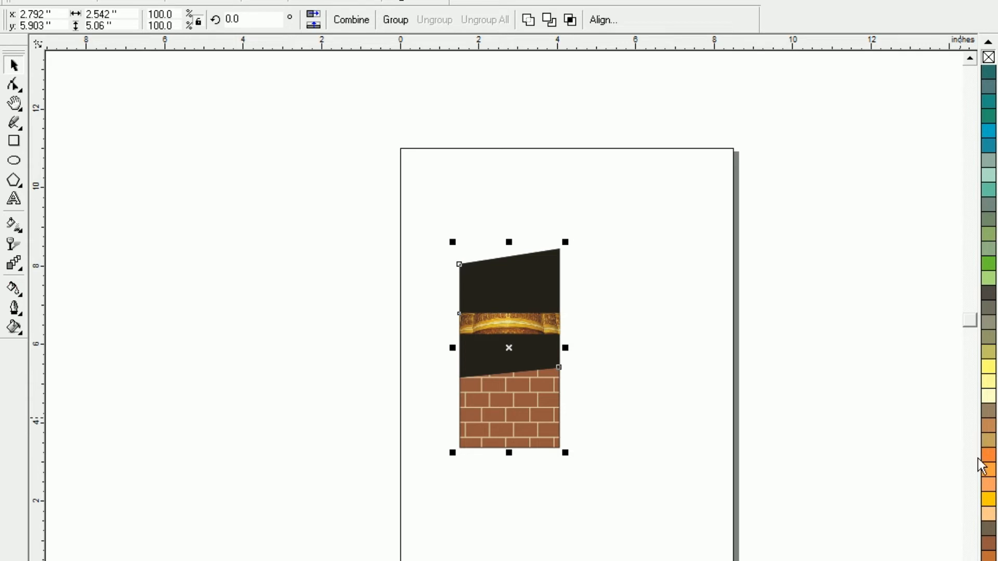
{"action": "left_click", "coordinate": [988, 560]}
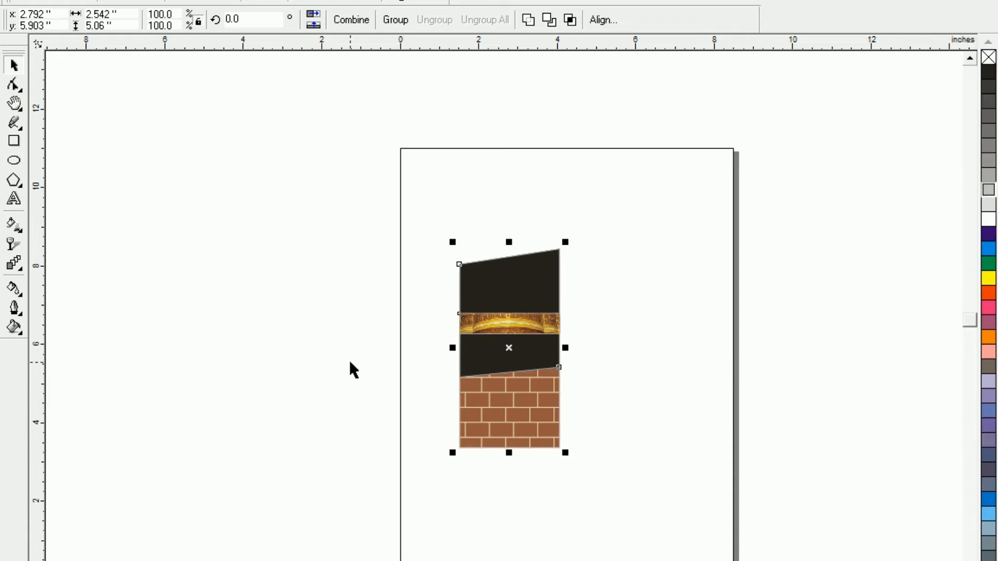
Step: Mirror a copy of all the pieces horizontally so that it adjoins the original's right edge
{"action": "left_click_drag", "start_coordinate": [376, 218], "coordinate": [635, 509]}
{"action": "left_click_drag", "start_coordinate": [452, 351], "coordinate": [452, 350]}
{"action": "left_click_drag", "start_coordinate": [452, 351], "coordinate": [570, 353]}
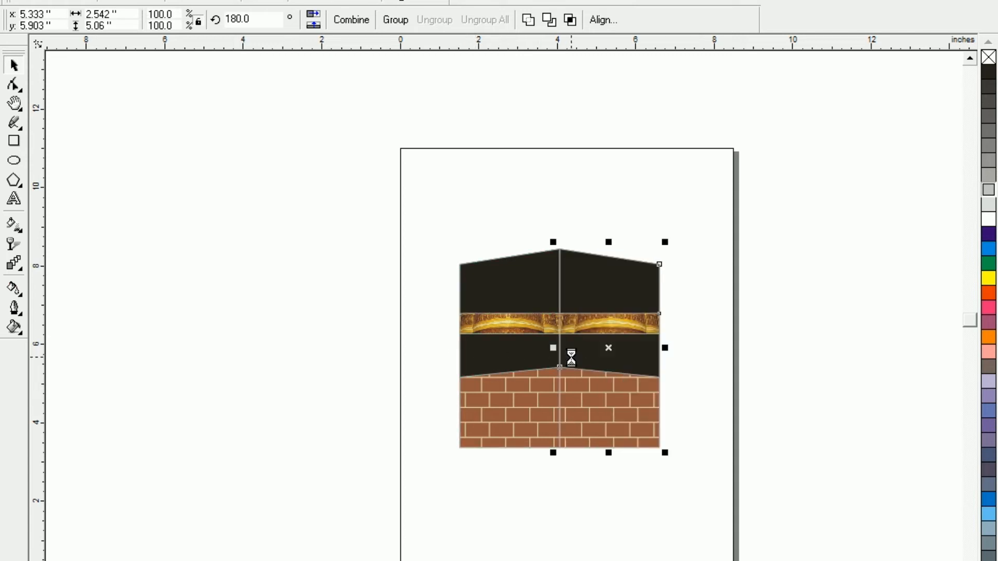
{"action": "left_click", "coordinate": [397, 467]}
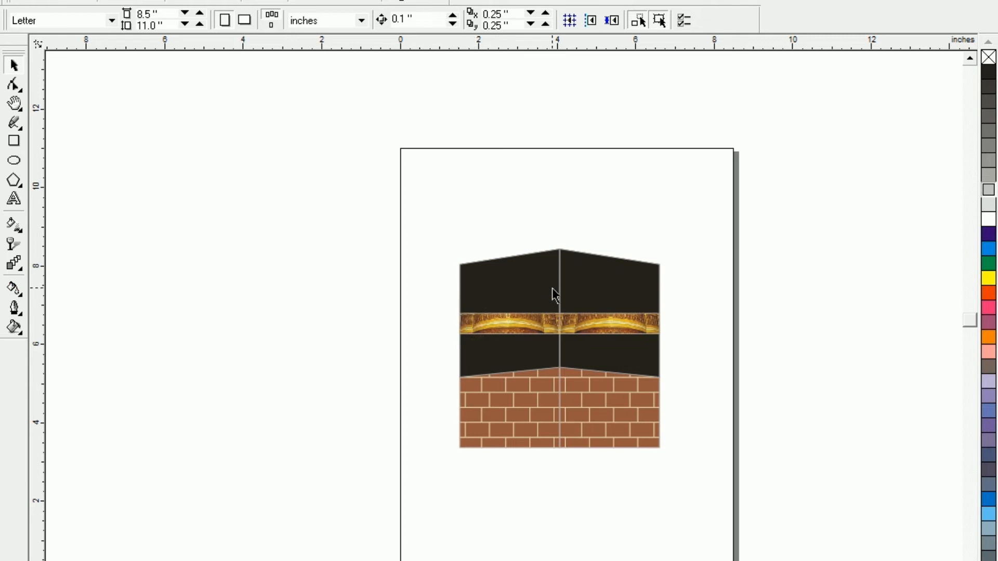
{"action": "left_click_drag", "start_coordinate": [404, 196], "coordinate": [716, 540]}
{"action": "key", "text": "shift+F2"}
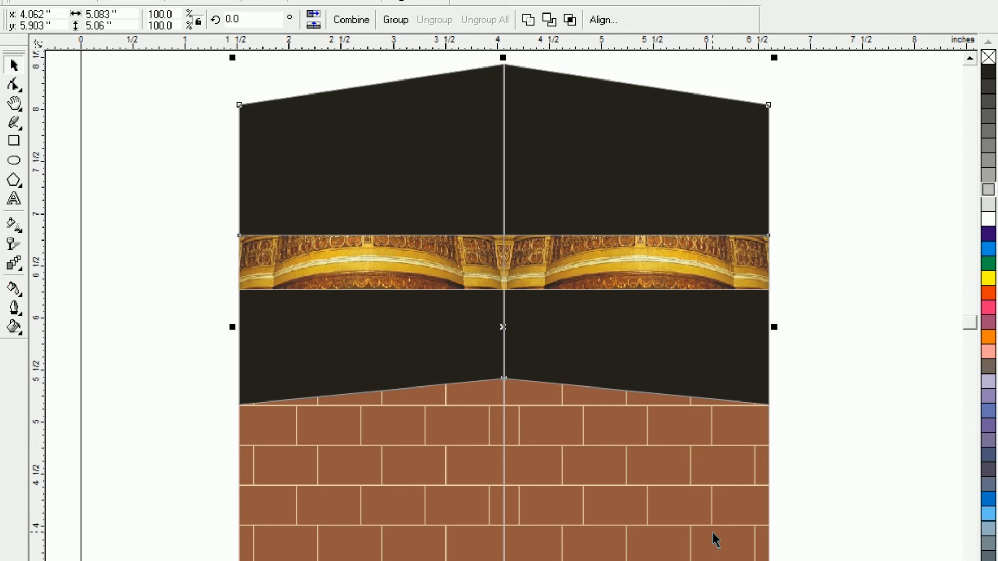
{"action": "left_click", "coordinate": [152, 300]}
{"action": "key", "text": "F3"}
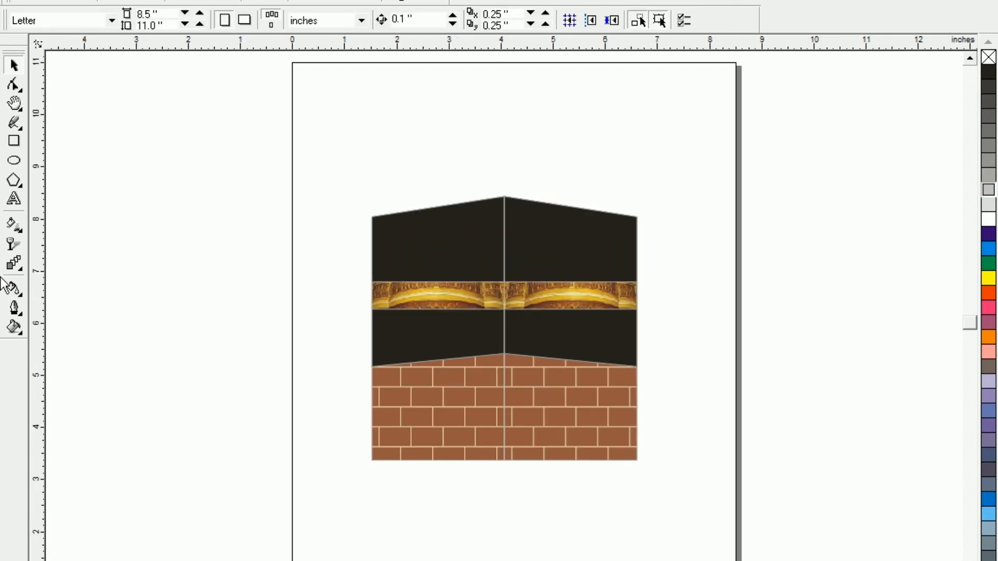
Step: Draw a rectangle about 1.213 by 1.396 inches left of the page and convert it to curves
{"action": "left_click", "coordinate": [14, 140]}
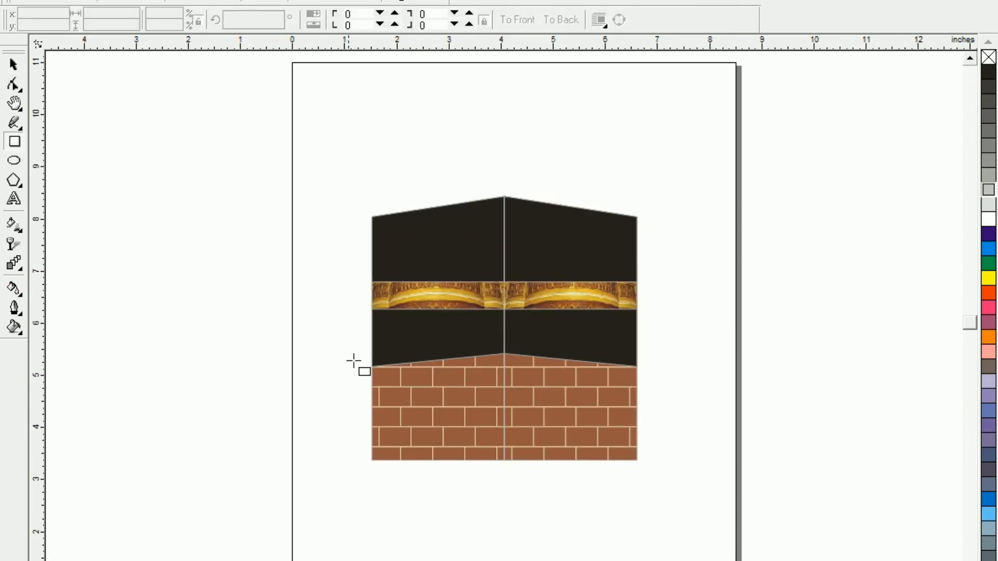
{"action": "left_click_drag", "start_coordinate": [171, 349], "coordinate": [235, 422]}
{"action": "left_click", "coordinate": [14, 84]}
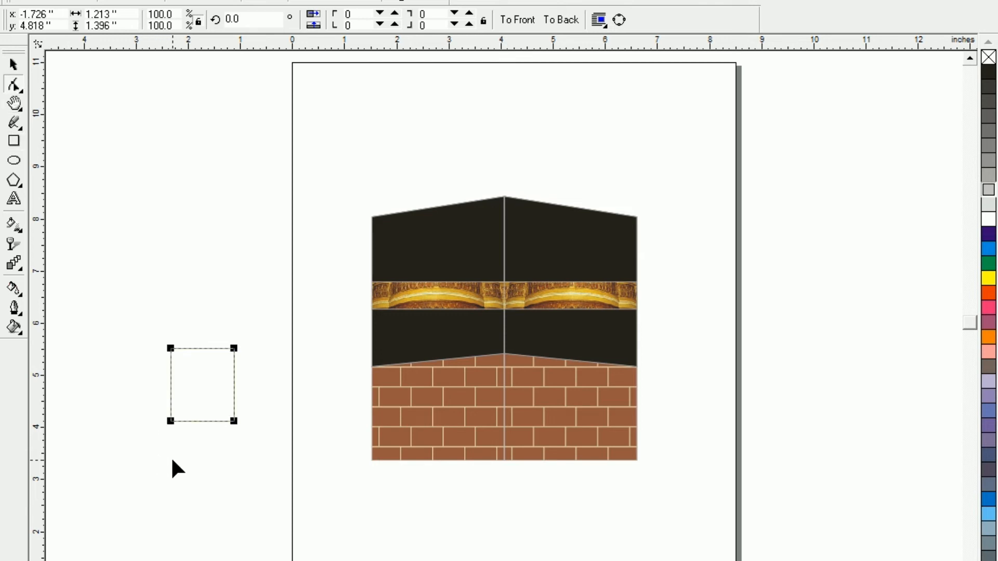
{"action": "key", "text": "ctrl+q"}
Step: Add nodes on the rectangle's bottom edge to shape it, and delete them to leave a shallow wave
{"action": "left_click", "coordinate": [199, 421]}
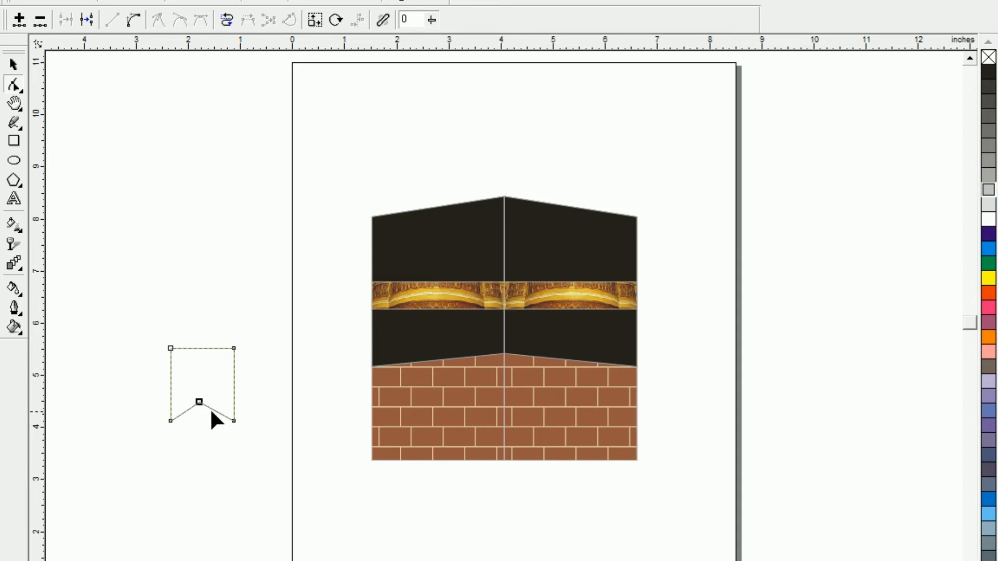
{"action": "left_click_drag", "start_coordinate": [217, 415], "coordinate": [219, 422]}
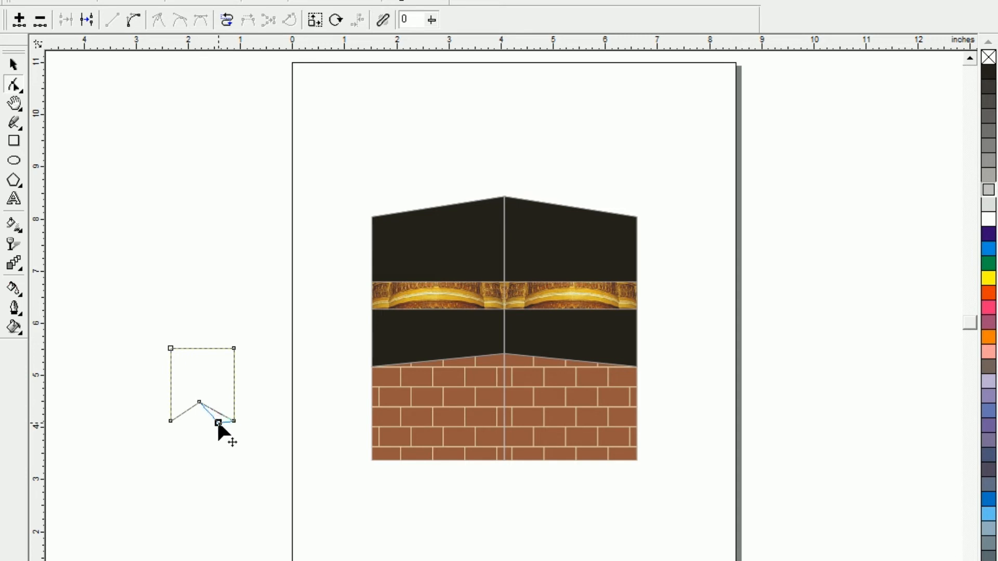
{"action": "double_click", "coordinate": [184, 416]}
{"action": "left_click_drag", "start_coordinate": [199, 402], "coordinate": [227, 438]}
{"action": "key", "text": "Delete"}
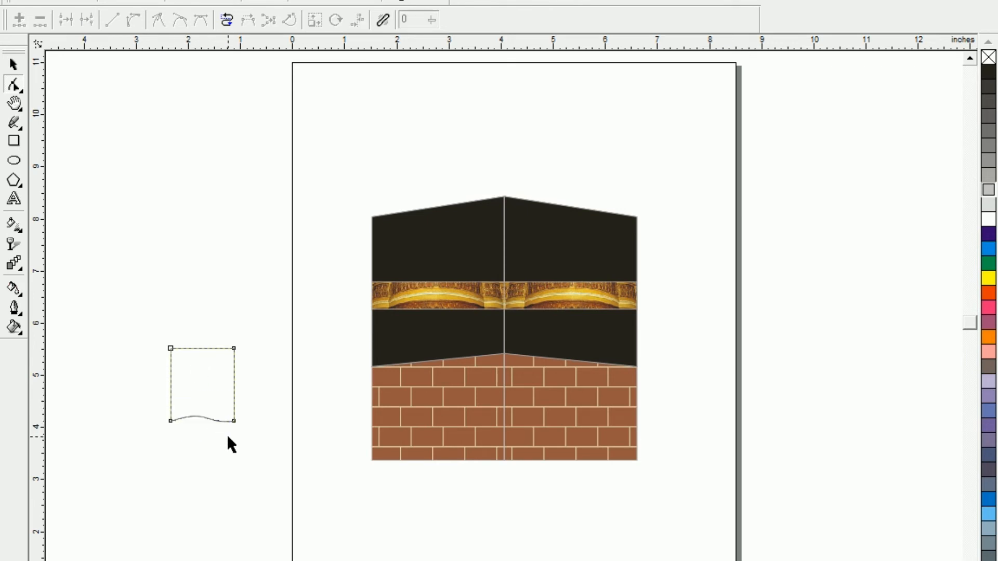
Step: Narrow the wavy-bottomed shape to about 0.881 inches wide and deselect it
{"action": "left_click", "coordinate": [13, 64]}
{"action": "left_click_drag", "start_coordinate": [33, 113], "coordinate": [49, 208]}
{"action": "left_click", "coordinate": [209, 456]}
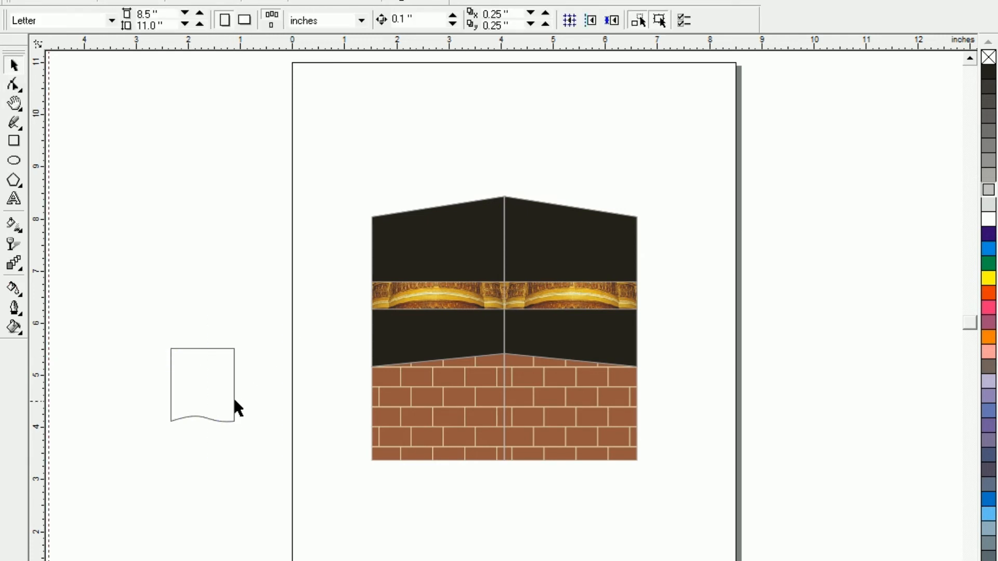
{"action": "left_click", "coordinate": [234, 394]}
{"action": "left_click_drag", "start_coordinate": [239, 384], "coordinate": [222, 393]}
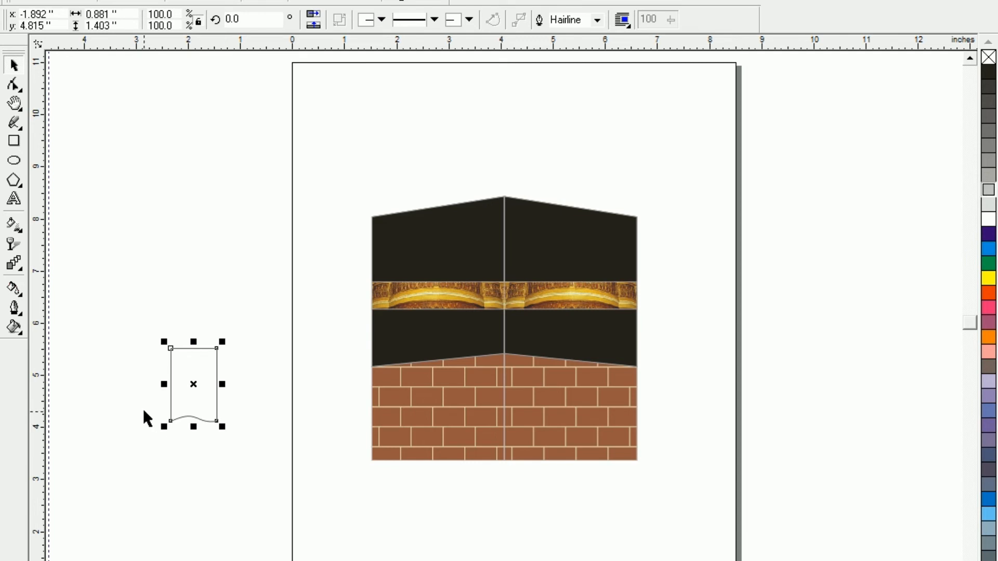
{"action": "left_click", "coordinate": [165, 358]}
{"action": "left_click", "coordinate": [208, 422]}
{"action": "left_click", "coordinate": [190, 416]}
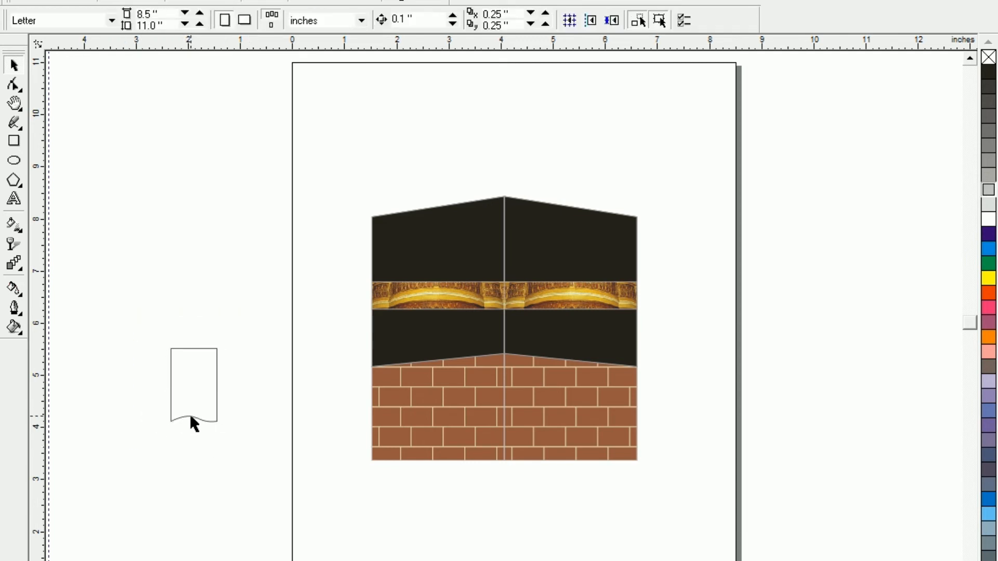
Step: Delete the surplus nodes on the wavy shape's bottom edge and pull the remaining one up into a single tall peak
{"action": "left_click", "coordinate": [190, 419]}
{"action": "key", "text": "F10"}
{"action": "left_click", "coordinate": [193, 415]}
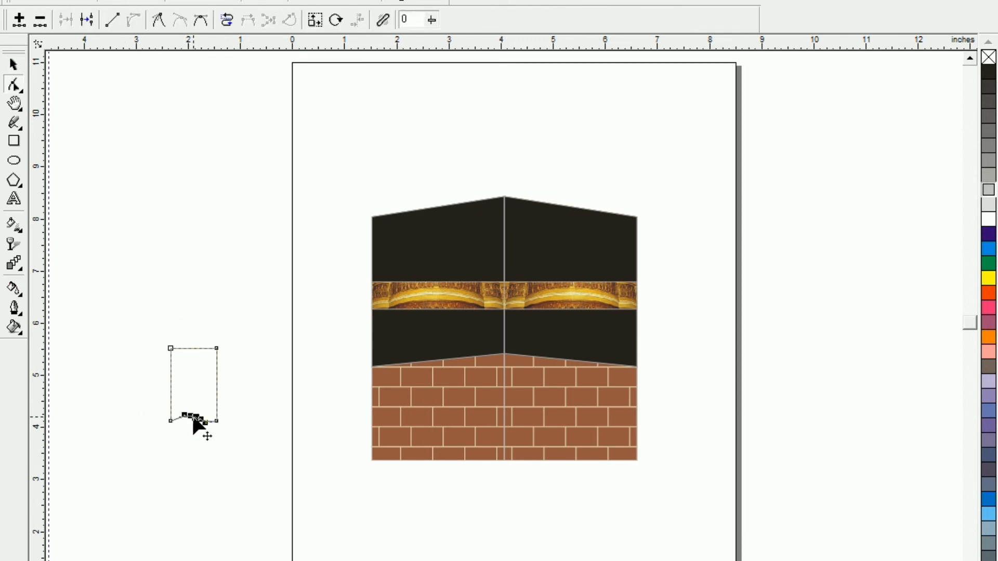
{"action": "left_click_drag", "start_coordinate": [193, 417], "coordinate": [191, 411]}
{"action": "left_click_drag", "start_coordinate": [200, 413], "coordinate": [178, 413]}
{"action": "left_click", "coordinate": [114, 309]}
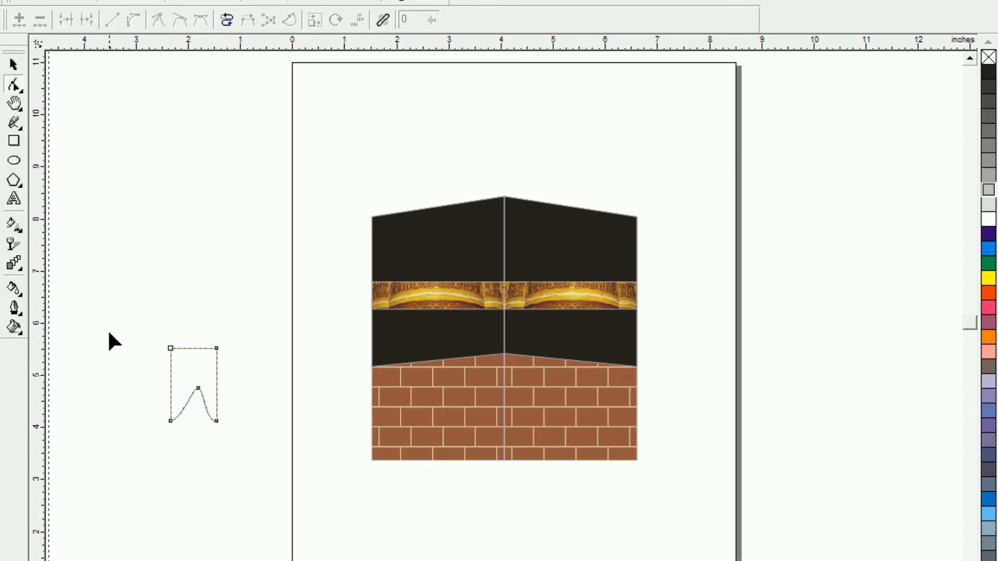
{"action": "left_click", "coordinate": [13, 65]}
{"action": "left_click", "coordinate": [80, 284]}
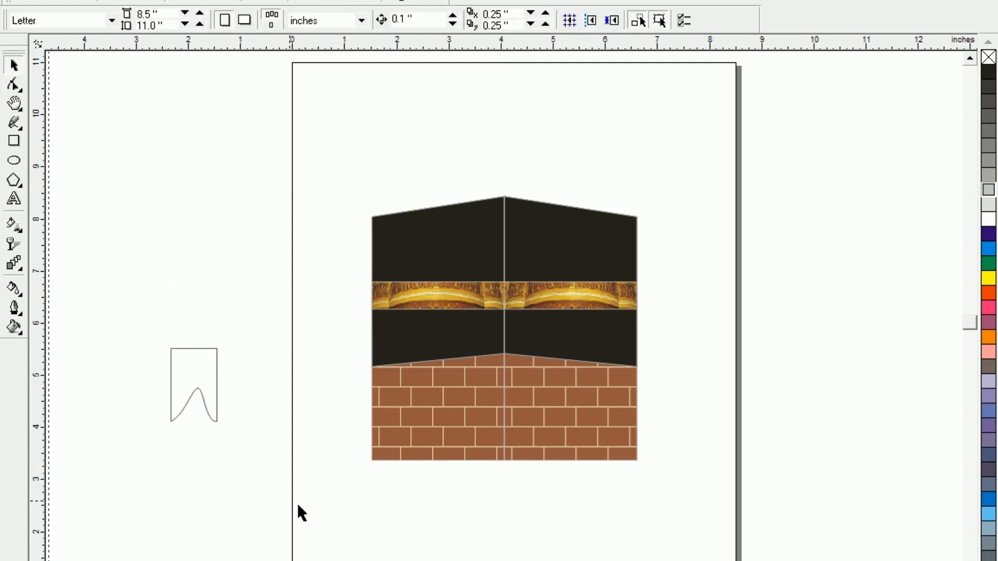
Step: Mirror a copy of the peaked shape horizontally, overlap it slightly with the original's right side, and weld the two
{"action": "left_click", "coordinate": [170, 400]}
{"action": "left_click_drag", "start_coordinate": [161, 385], "coordinate": [237, 398]}
{"action": "key", "text": "Left"}
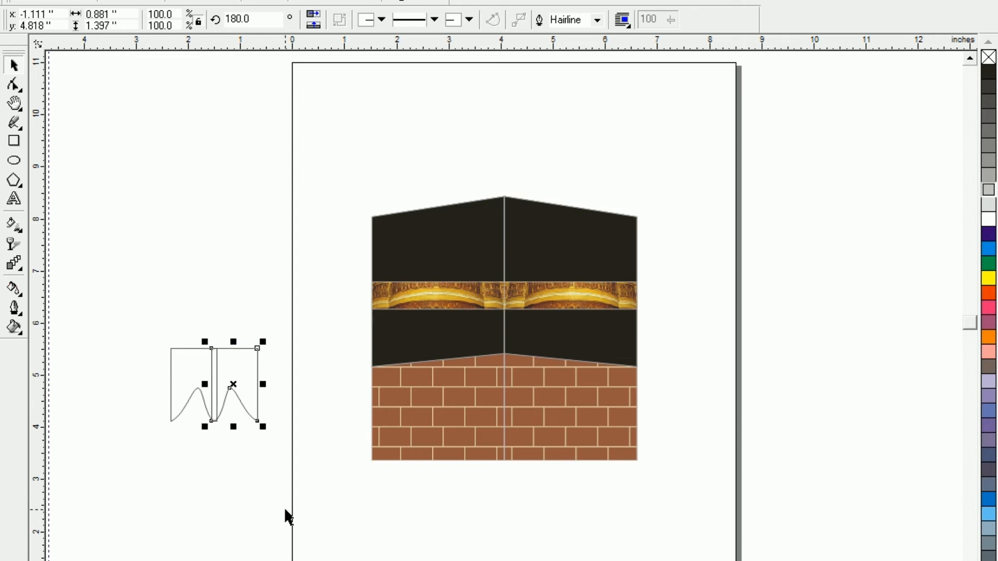
{"action": "left_click_drag", "start_coordinate": [114, 303], "coordinate": [275, 443]}
{"action": "left_click", "coordinate": [528, 20]}
{"action": "left_click", "coordinate": [109, 400]}
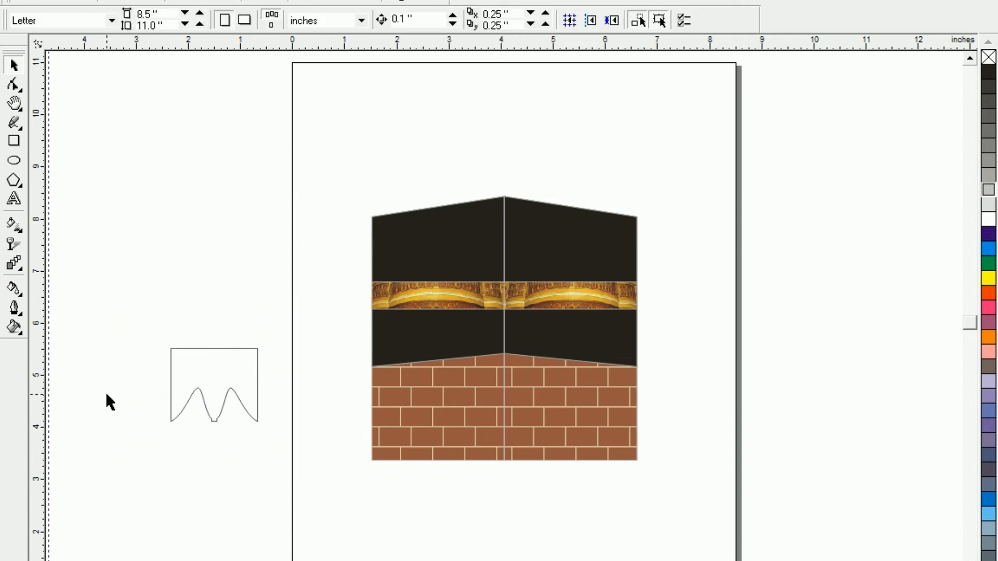
Step: Mirror a copy of the two-peaked shape horizontally with a slight overlap and weld both into one 3.224-inch-wide shape
{"action": "left_click_drag", "start_coordinate": [100, 281], "coordinate": [296, 473]}
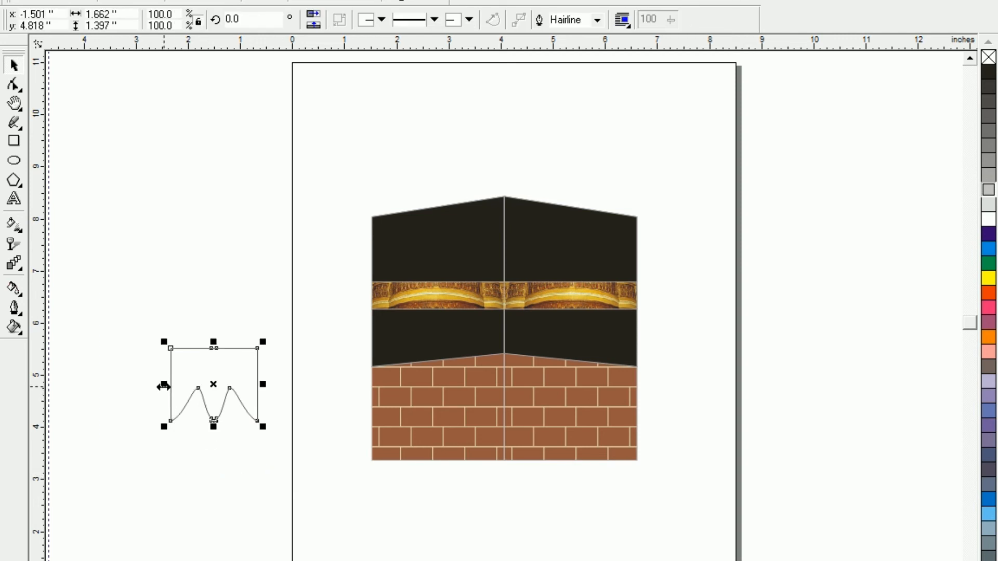
{"action": "left_click_drag", "start_coordinate": [165, 389], "coordinate": [269, 404]}
{"action": "key", "text": "Left"}
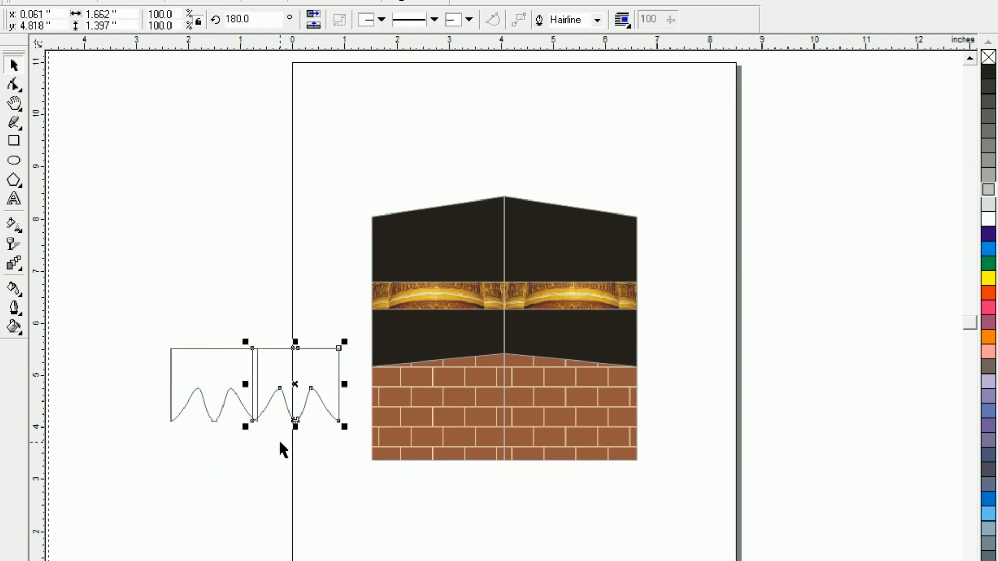
{"action": "key", "text": "ctrl+a"}
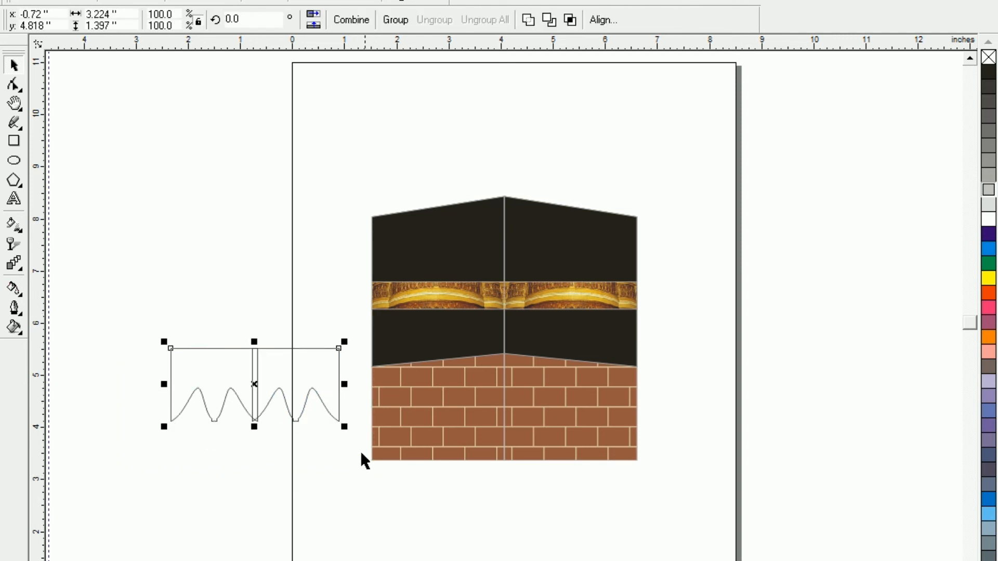
{"action": "left_click", "coordinate": [525, 20]}
{"action": "left_click", "coordinate": [332, 178]}
{"action": "left_click", "coordinate": [227, 370]}
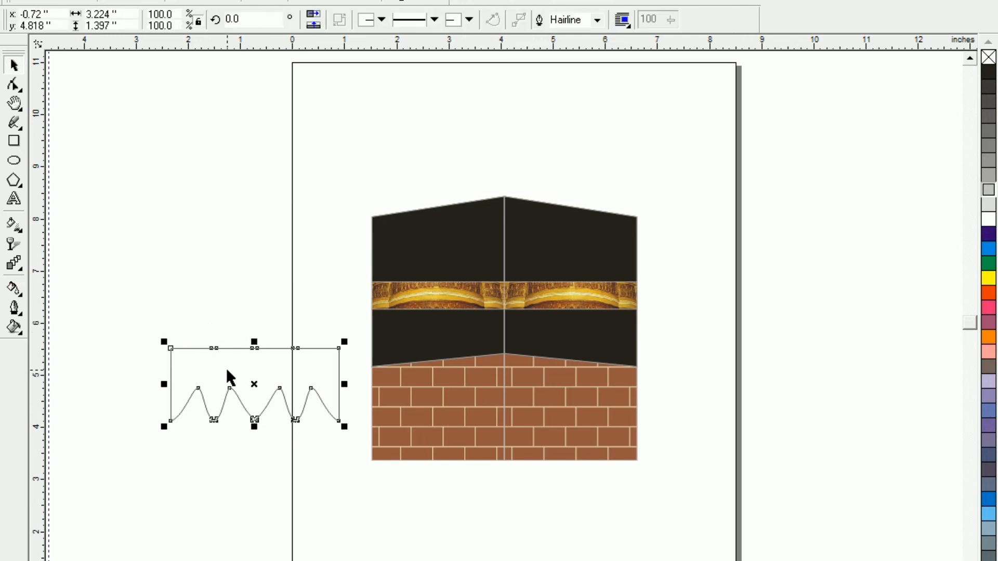
{"action": "left_click", "coordinate": [221, 280]}
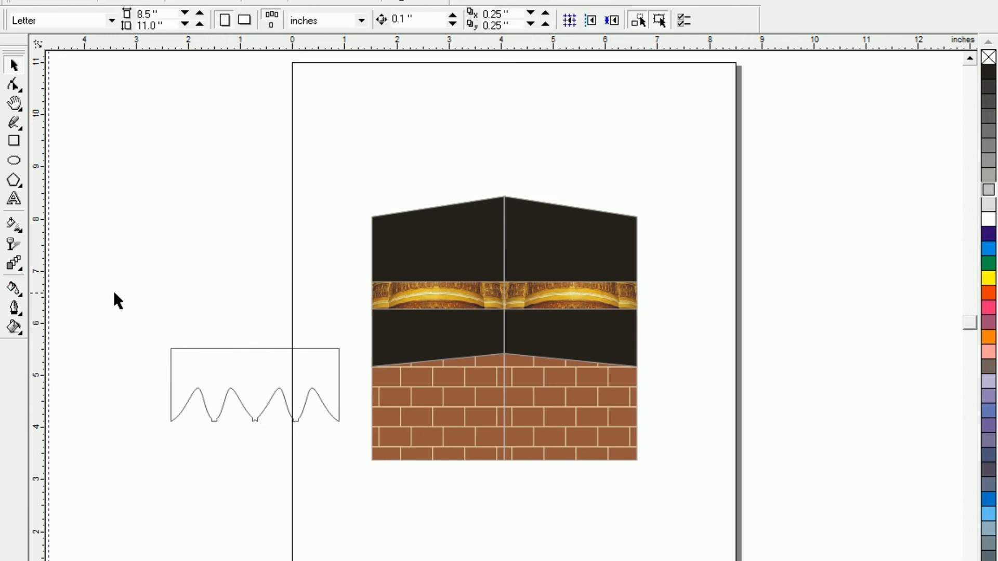
Step: Move the scalloped shape directly below the golden band and widen it to about 5.036 inches to span both sides
{"action": "left_click", "coordinate": [297, 410]}
{"action": "left_click_drag", "start_coordinate": [254, 388], "coordinate": [455, 348]}
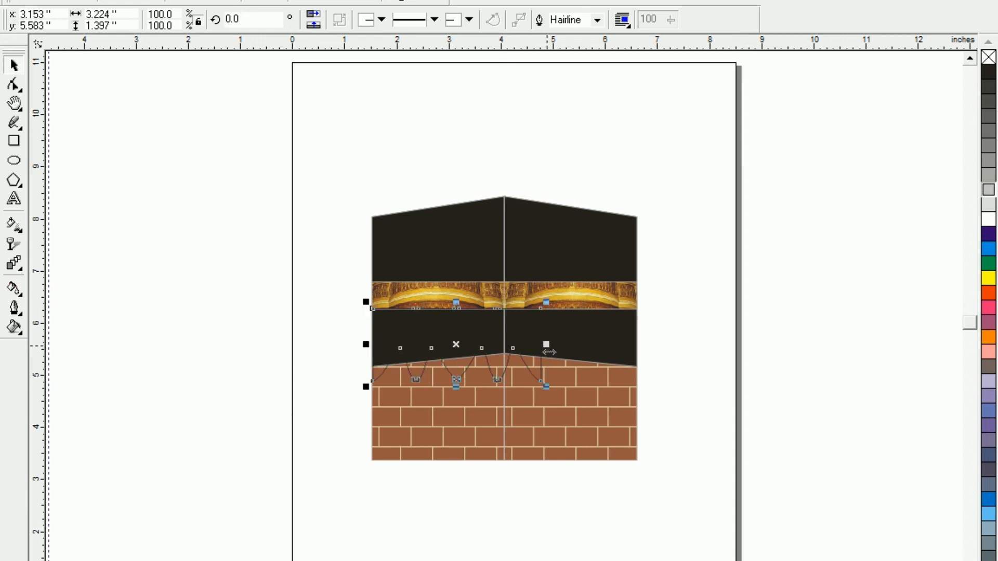
{"action": "left_click_drag", "start_coordinate": [546, 346], "coordinate": [643, 352]}
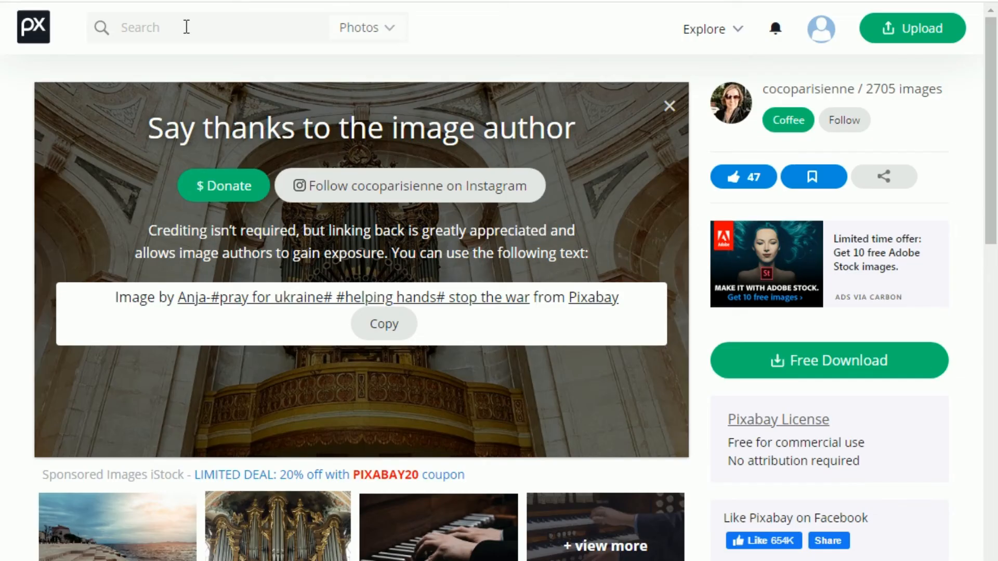
Step: Switch to Pixabay and search its photos for "gold background"
{"action": "left_click", "coordinate": [192, 26]}
{"action": "type", "text": "gold"}
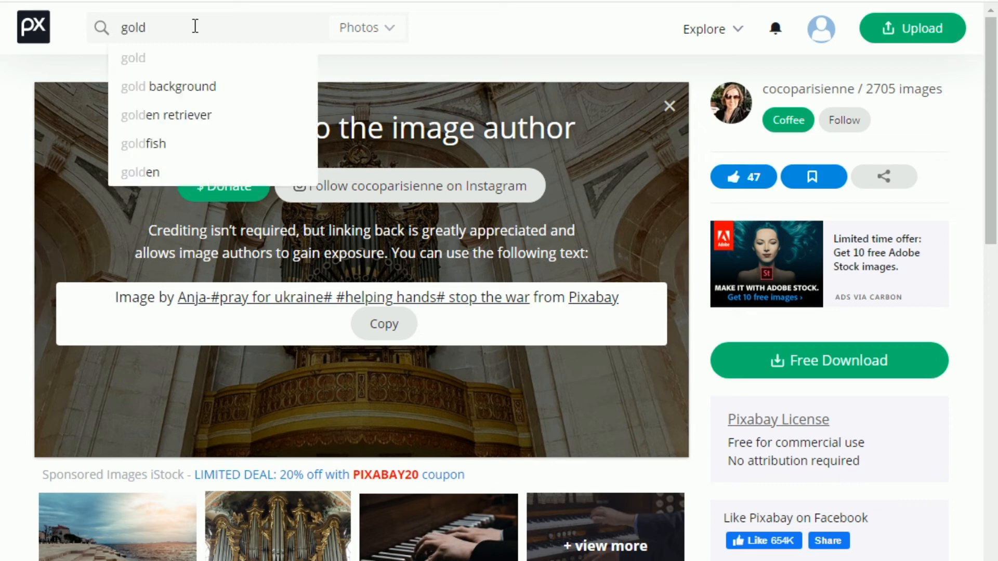
{"action": "key", "text": "Down"}
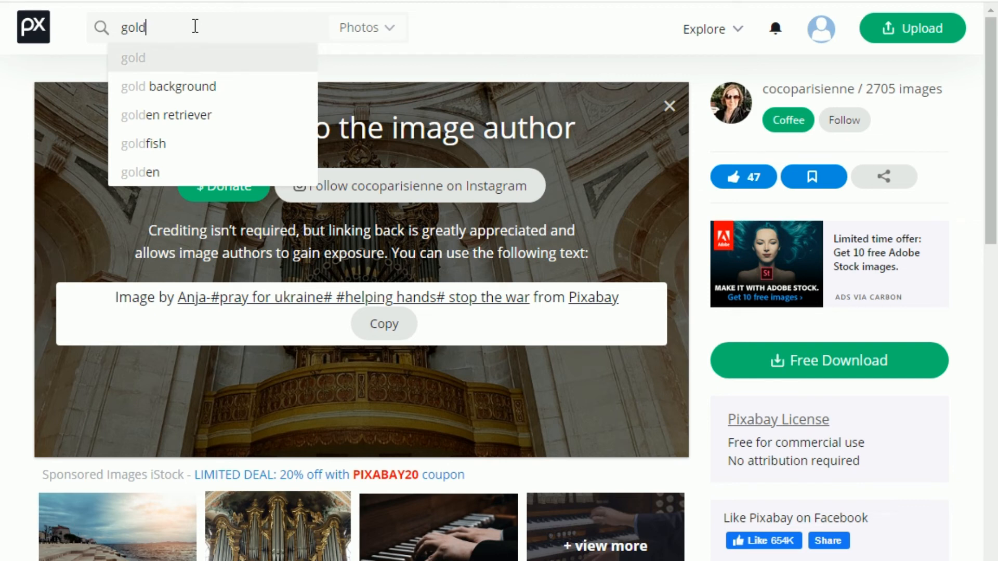
{"action": "key", "text": "Down"}
{"action": "key", "text": "Return"}
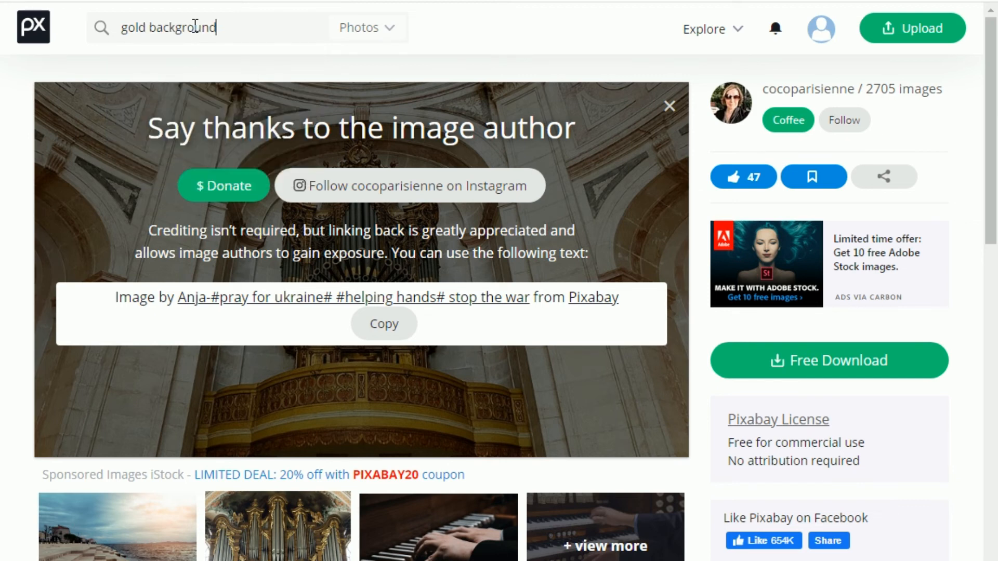
Step: Browse the results for the hanging golden stars on black and download that image as the 740 kB JPG
{"action": "scroll", "coordinate": [325, 411], "scroll_direction": "down", "scroll_amount": 10}
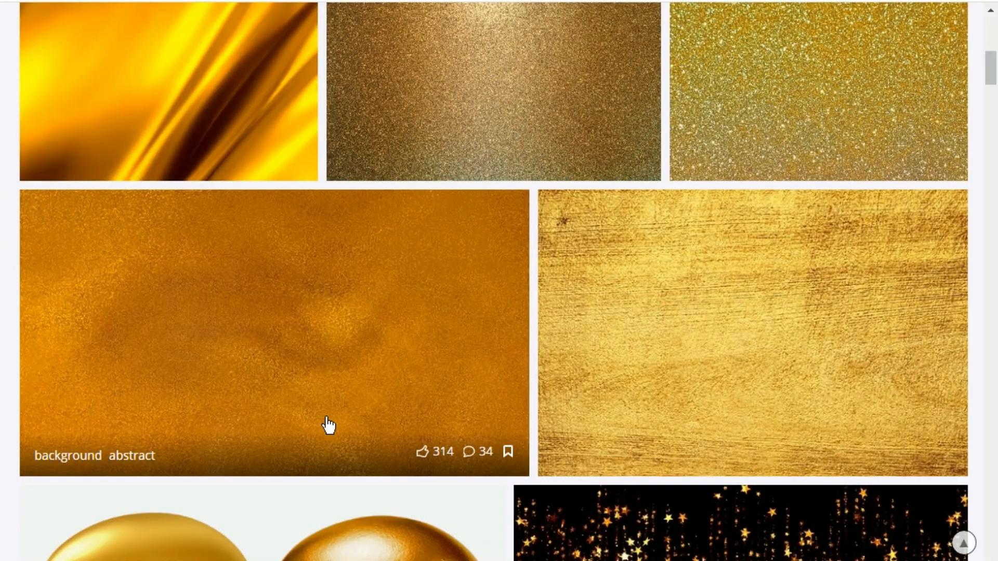
{"action": "scroll", "coordinate": [326, 418], "scroll_direction": "down", "scroll_amount": 9}
{"action": "scroll", "coordinate": [328, 424], "scroll_direction": "down", "scroll_amount": 5}
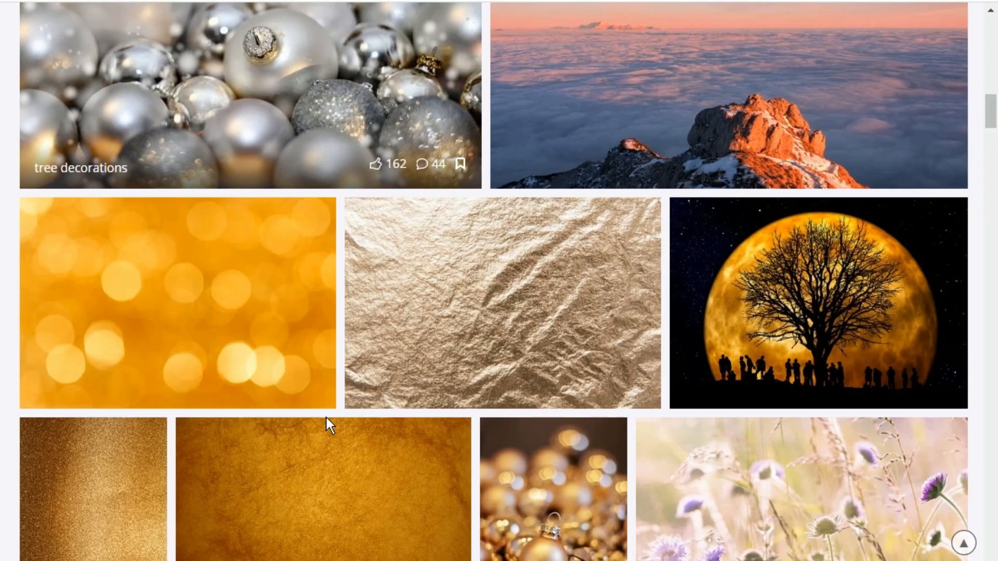
{"action": "scroll", "coordinate": [328, 423], "scroll_direction": "up", "scroll_amount": 12}
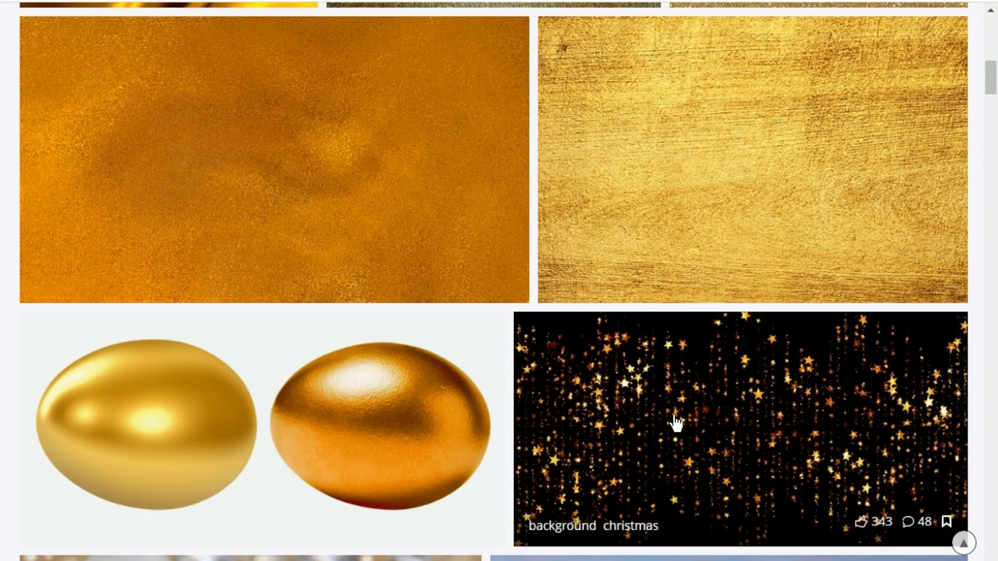
{"action": "left_click", "coordinate": [675, 420]}
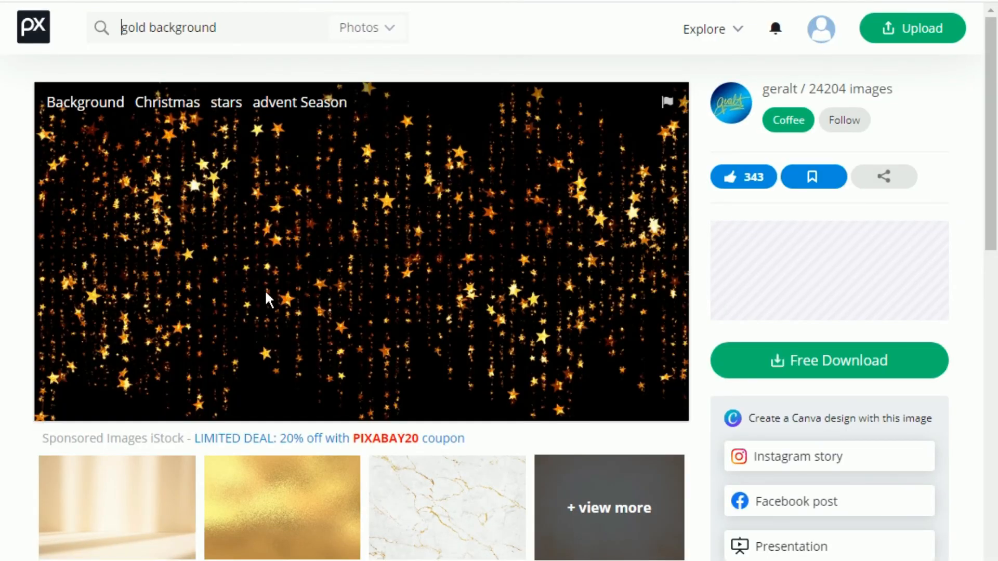
{"action": "left_click", "coordinate": [837, 363]}
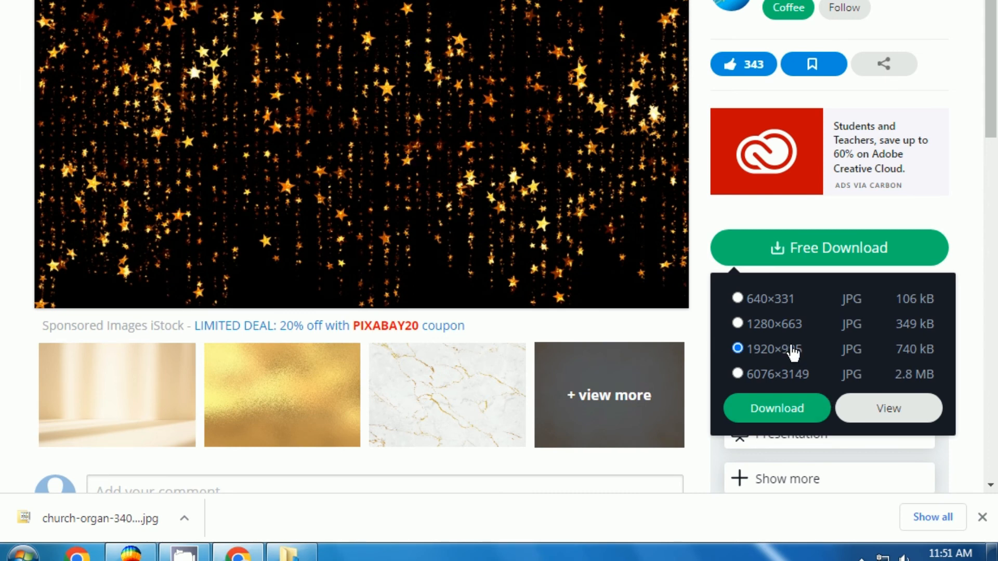
{"action": "left_click", "coordinate": [758, 416]}
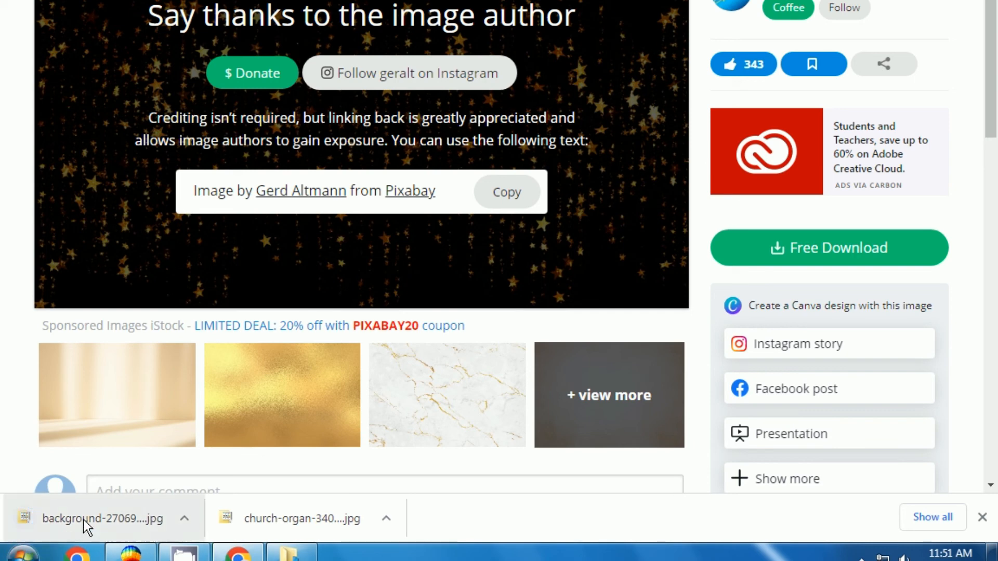
Step: Bring the downloaded star image into the CorelDRAW drawing and PowerClip it inside the scalloped shape below the golden band
{"action": "left_click_drag", "start_coordinate": [72, 516], "coordinate": [204, 367]}
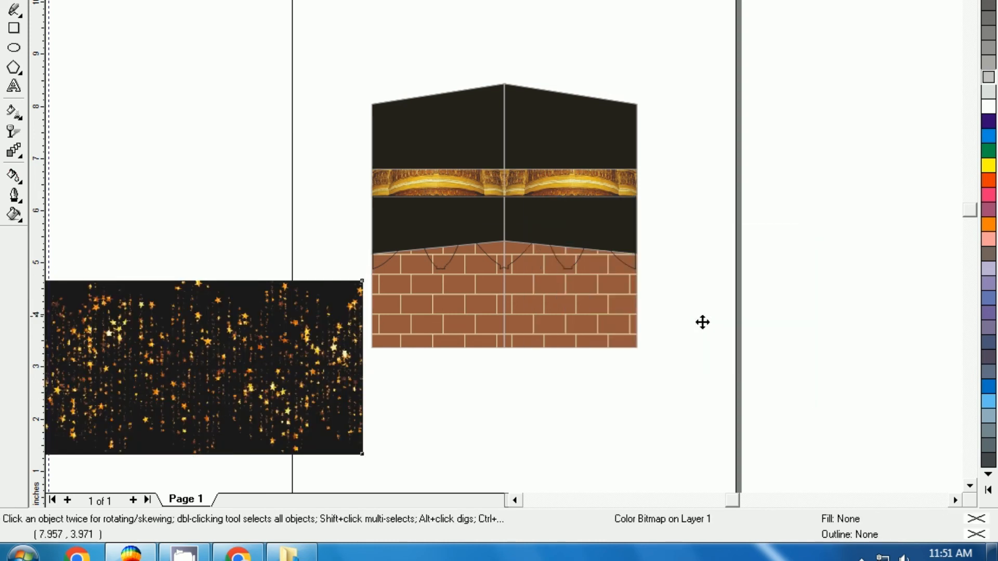
{"action": "left_click_drag", "start_coordinate": [227, 408], "coordinate": [266, 73]}
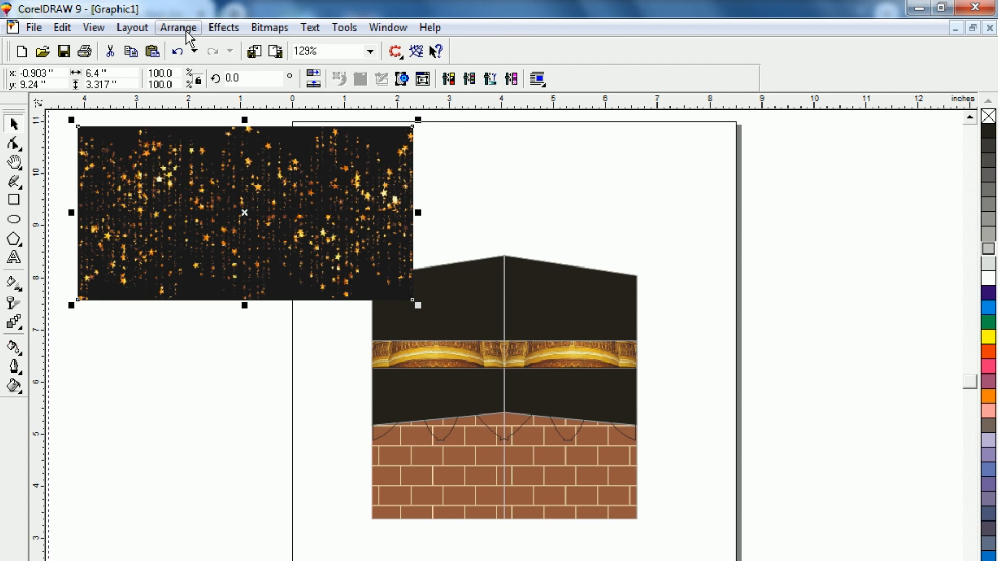
{"action": "left_click", "coordinate": [209, 30]}
{"action": "mouse_move", "coordinate": [280, 159]}
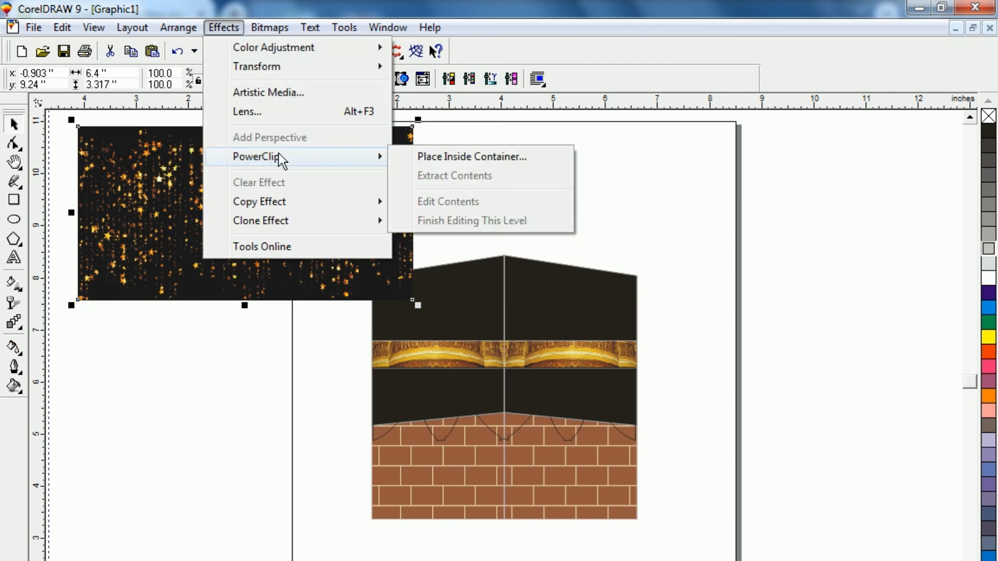
{"action": "left_click", "coordinate": [451, 159]}
{"action": "left_click", "coordinate": [391, 403]}
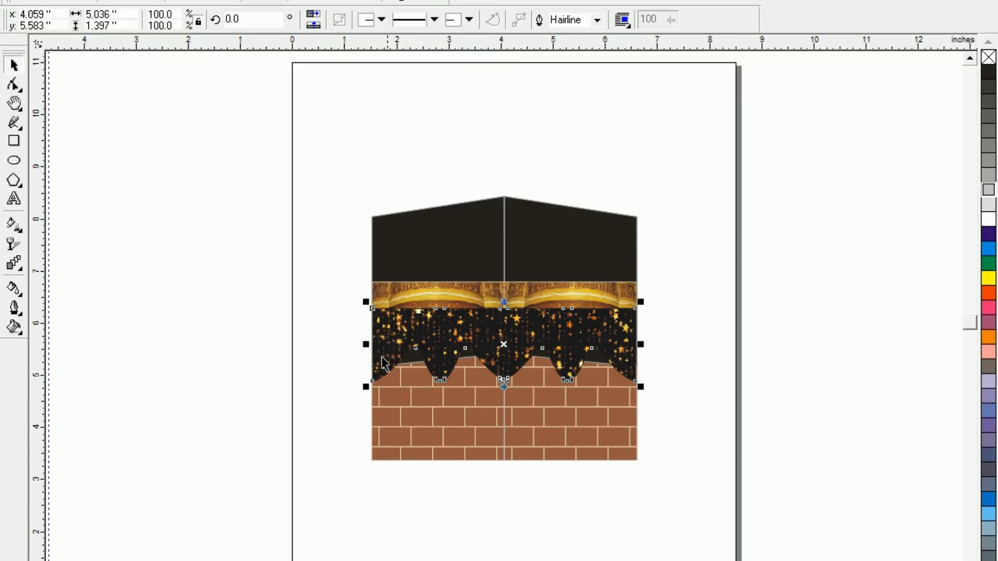
{"action": "left_click", "coordinate": [243, 493]}
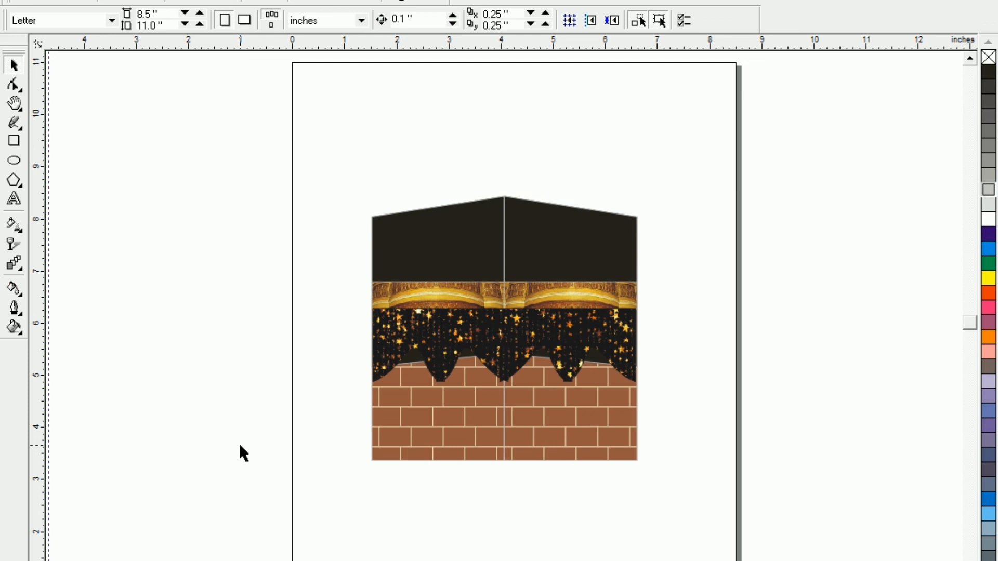
Step: Add nodes to the left black piece's lower edge and shape a downward point in the first gap between the scallops
{"action": "key", "text": "F2"}
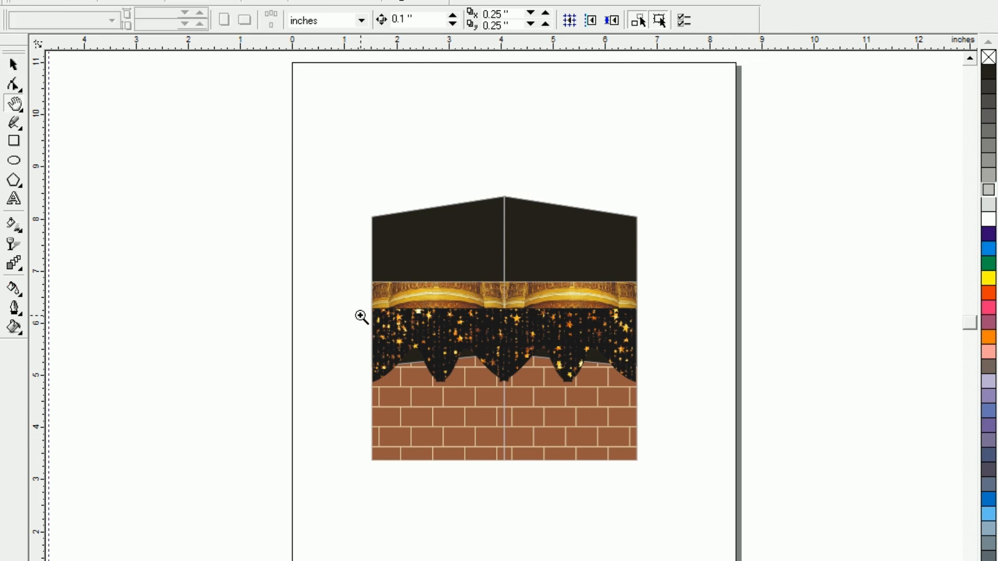
{"action": "left_click_drag", "start_coordinate": [364, 315], "coordinate": [629, 426]}
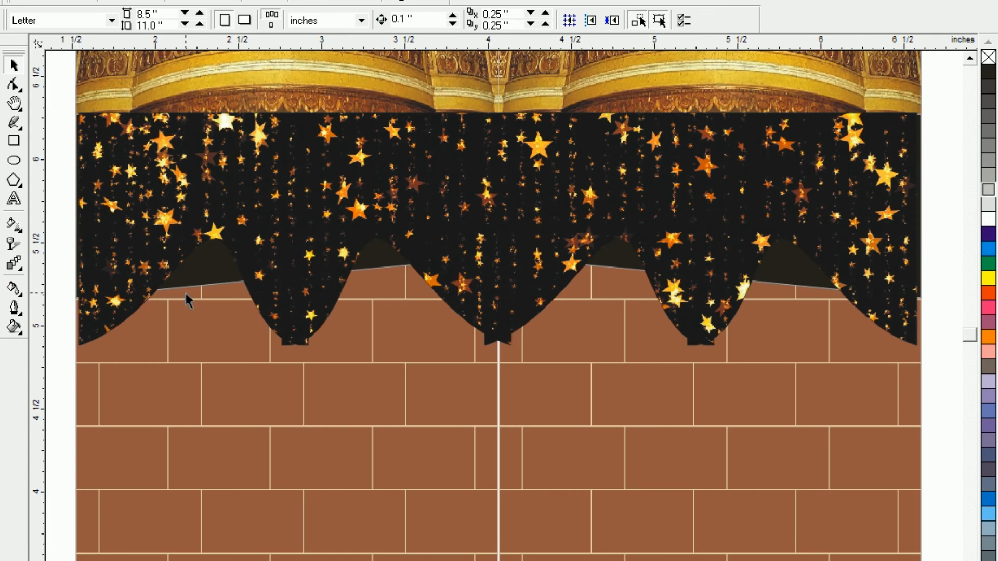
{"action": "left_click", "coordinate": [201, 285]}
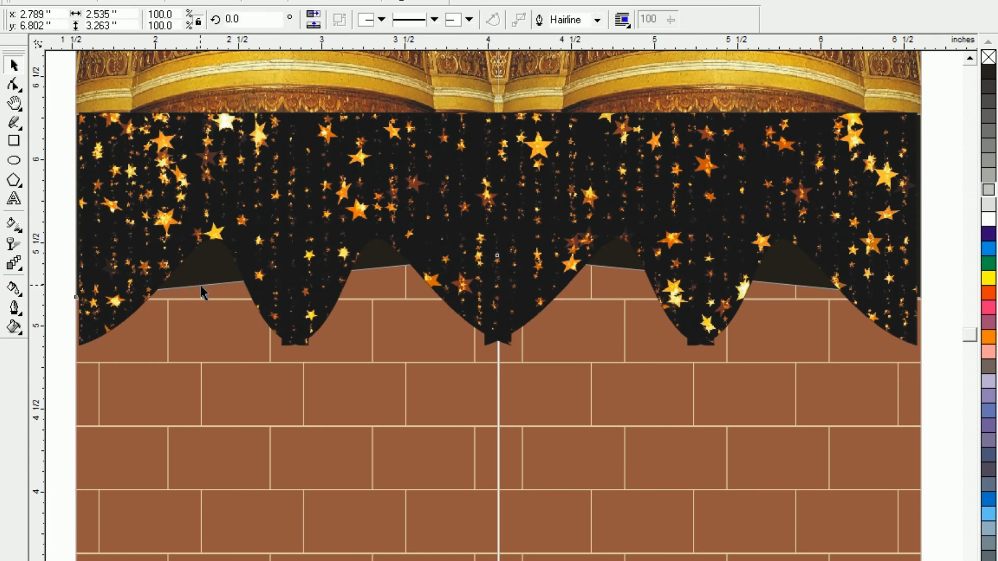
{"action": "key", "text": "F10"}
{"action": "left_click", "coordinate": [201, 285]}
{"action": "left_click_drag", "start_coordinate": [201, 286], "coordinate": [224, 284]}
{"action": "double_click", "coordinate": [226, 303]}
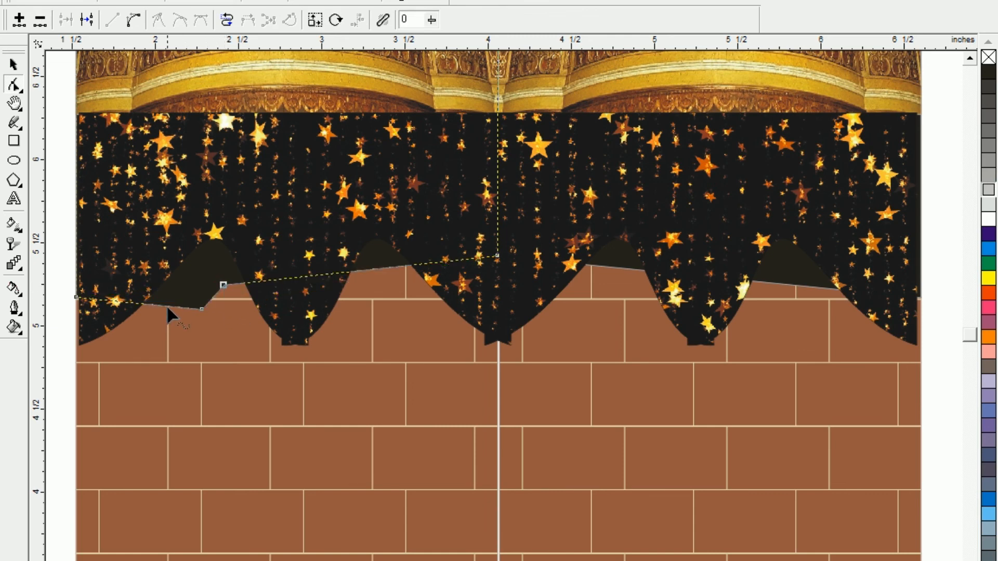
{"action": "left_click", "coordinate": [169, 304]}
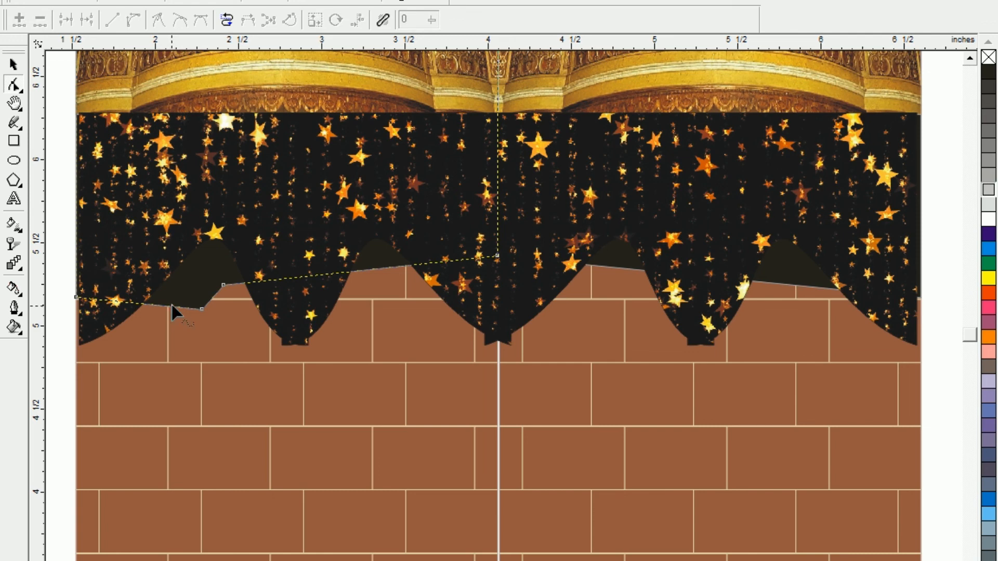
{"action": "double_click", "coordinate": [170, 304]}
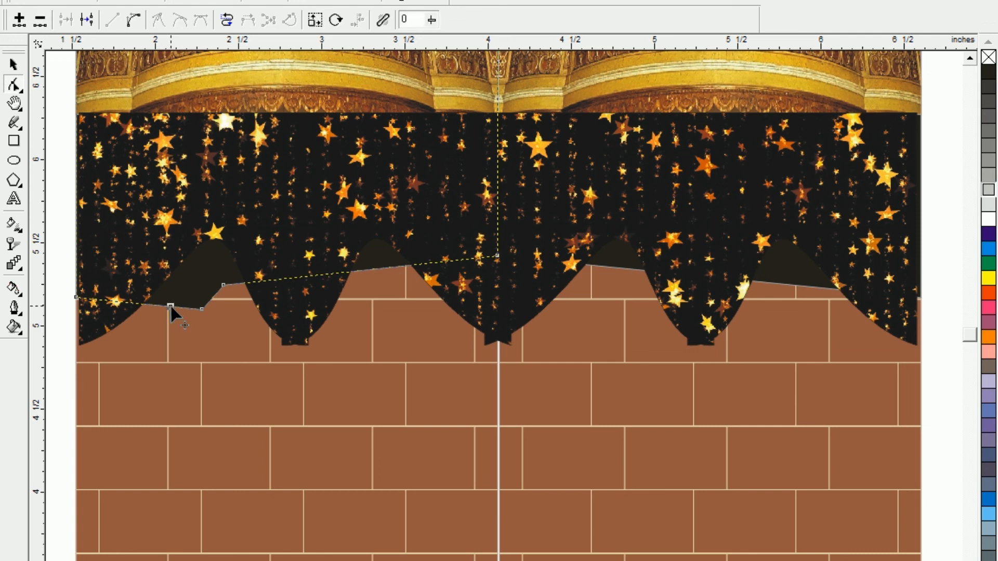
{"action": "left_click_drag", "start_coordinate": [170, 304], "coordinate": [173, 287]}
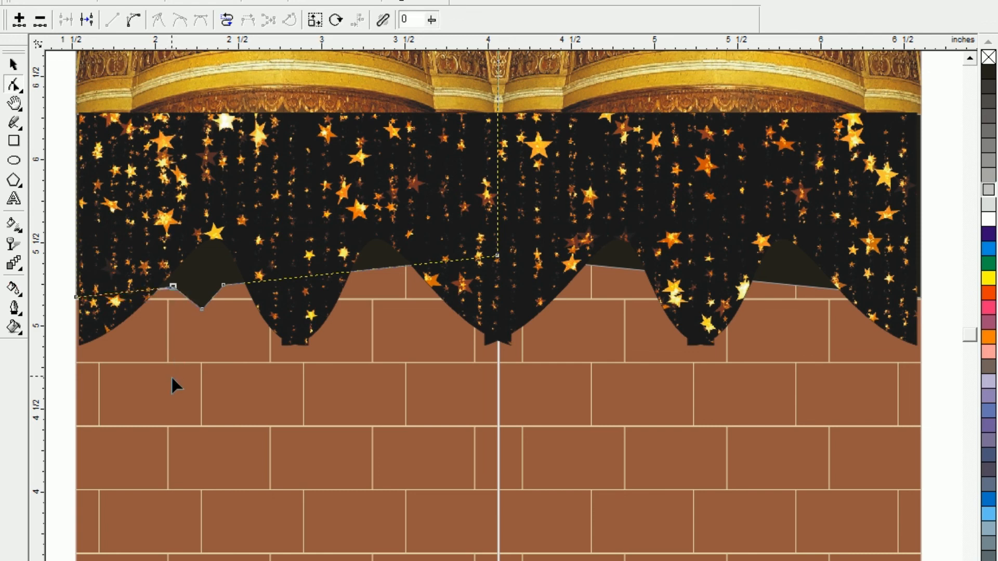
Step: Add nodes to the left black piece's lower edge and shape a downward point in the second gap between the scallops
{"action": "double_click", "coordinate": [381, 267]}
{"action": "left_click_drag", "start_coordinate": [379, 265], "coordinate": [353, 274]}
{"action": "double_click", "coordinate": [351, 293]}
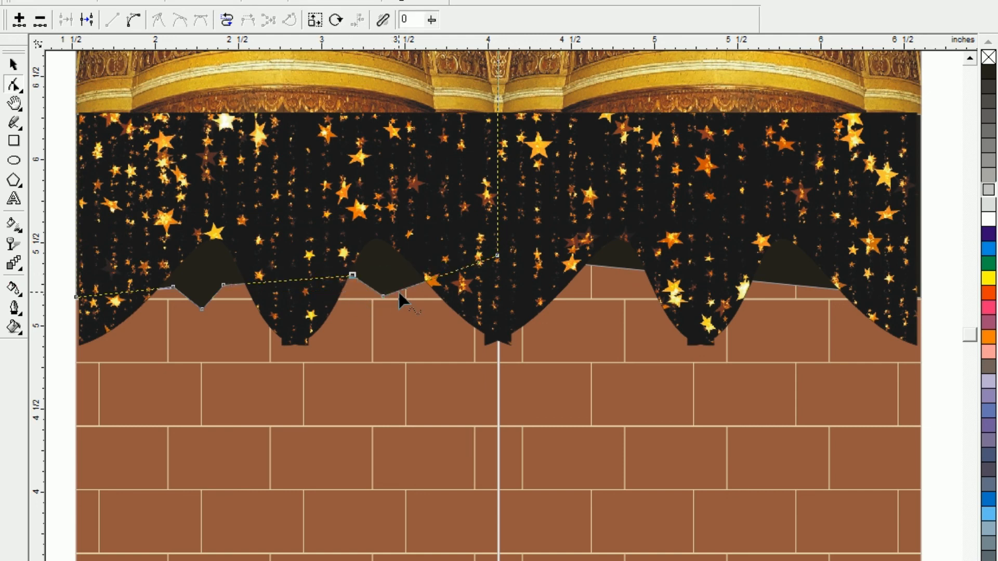
{"action": "key", "text": "Escape"}
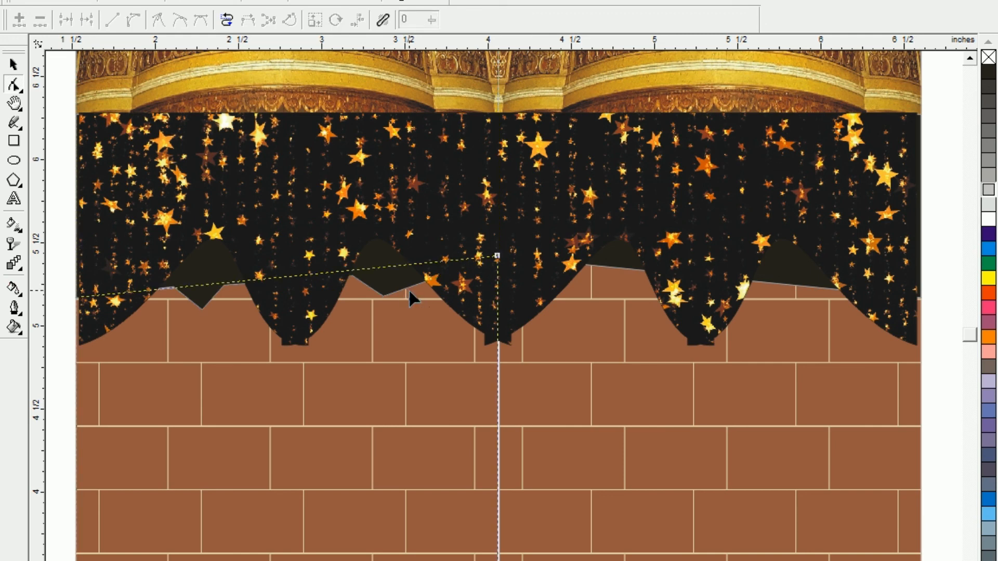
{"action": "left_click", "coordinate": [410, 290]}
{"action": "left_click_drag", "start_coordinate": [409, 287], "coordinate": [406, 273]}
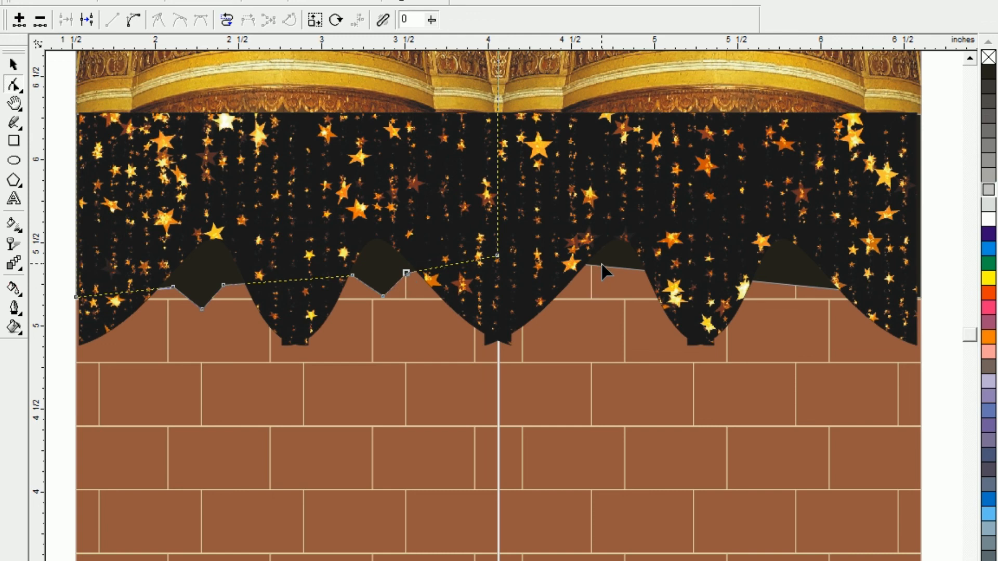
Step: Add nodes to the right black piece's lower edge and shape a downward point in the scallop gap nearest the centre
{"action": "left_click", "coordinate": [617, 266]}
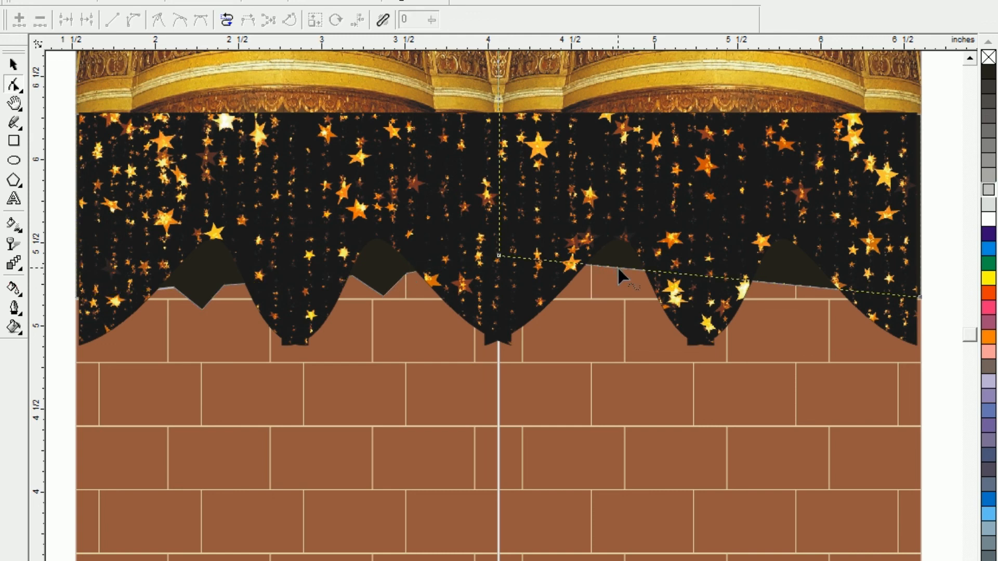
{"action": "mouse_move", "coordinate": [617, 267]}
{"action": "left_mouse_down"}
{"action": "mouse_move", "coordinate": [617, 297]}
{"action": "mouse_move", "coordinate": [593, 266]}
{"action": "left_mouse_up"}
{"action": "left_click", "coordinate": [587, 286]}
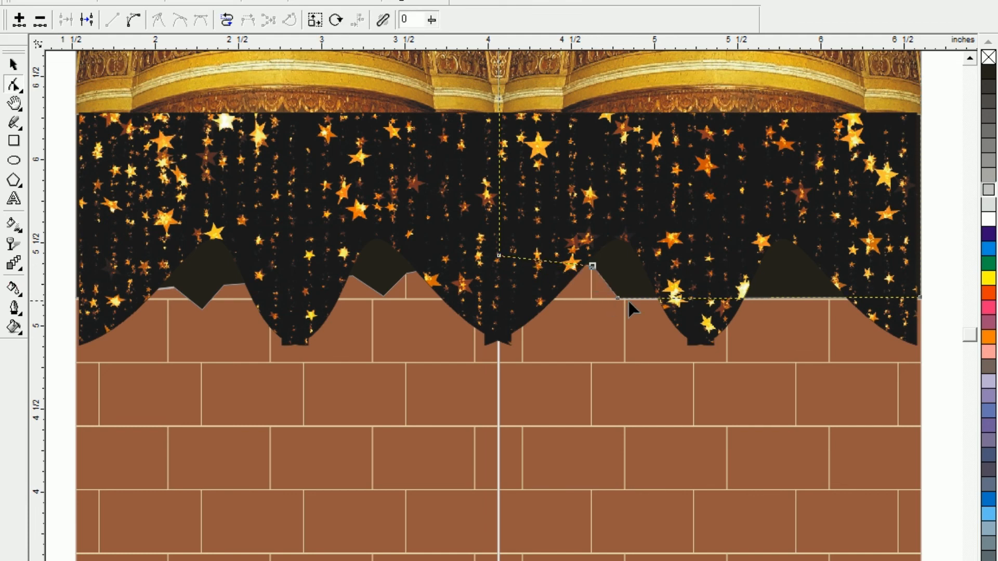
{"action": "double_click", "coordinate": [643, 298]}
{"action": "left_click_drag", "start_coordinate": [643, 298], "coordinate": [643, 273]}
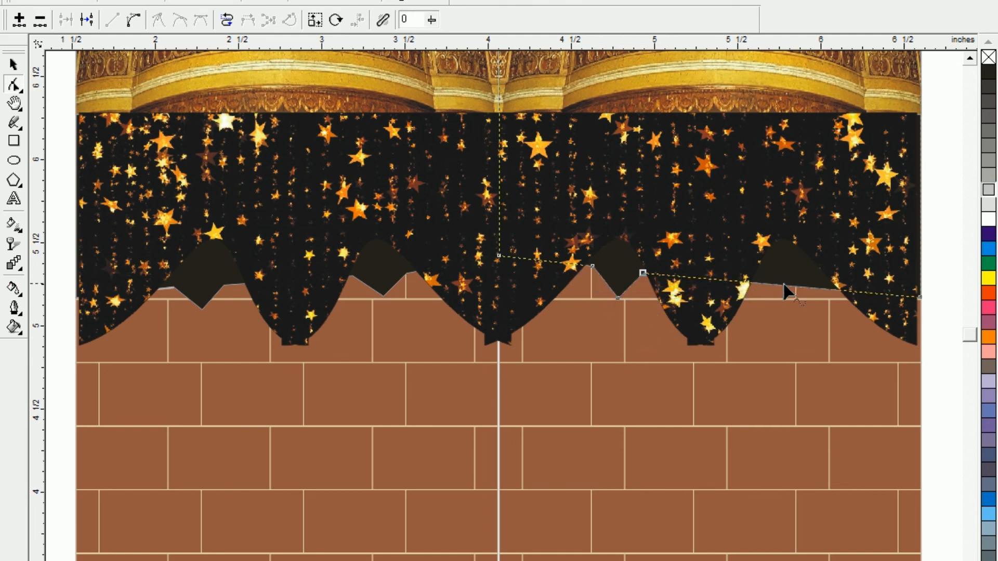
Step: Shape a matching downward point with added nodes in the right black piece's outer scallop gap
{"action": "left_click", "coordinate": [795, 286]}
{"action": "left_click_drag", "start_coordinate": [795, 285], "coordinate": [769, 277]}
{"action": "double_click", "coordinate": [770, 303]}
{"action": "double_click", "coordinate": [825, 303]}
{"action": "left_click_drag", "start_coordinate": [825, 304], "coordinate": [825, 280]}
Step: Finish the node editing and select all the pieces of the two-sided drawing together
{"action": "key", "text": "F3"}
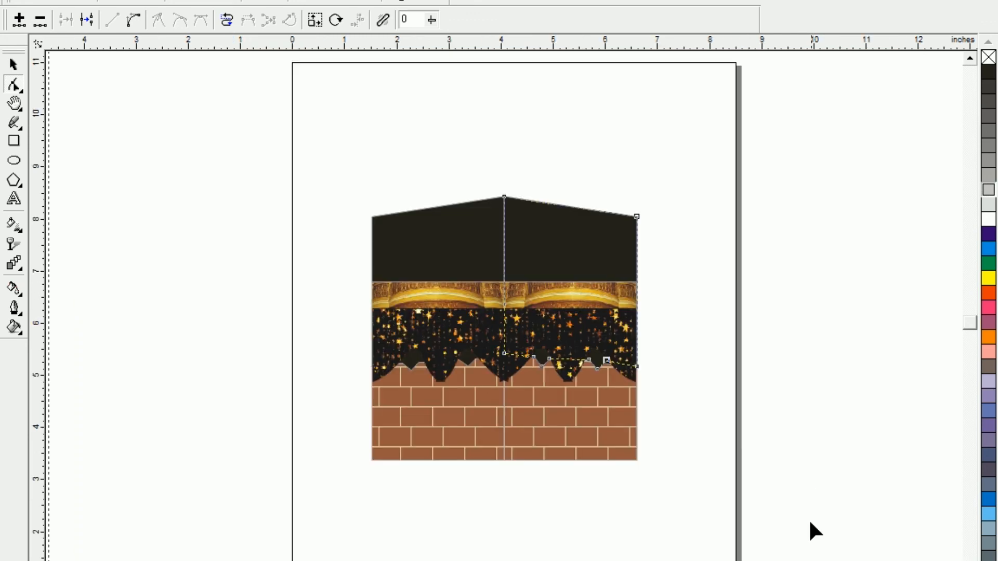
{"action": "left_click", "coordinate": [256, 381]}
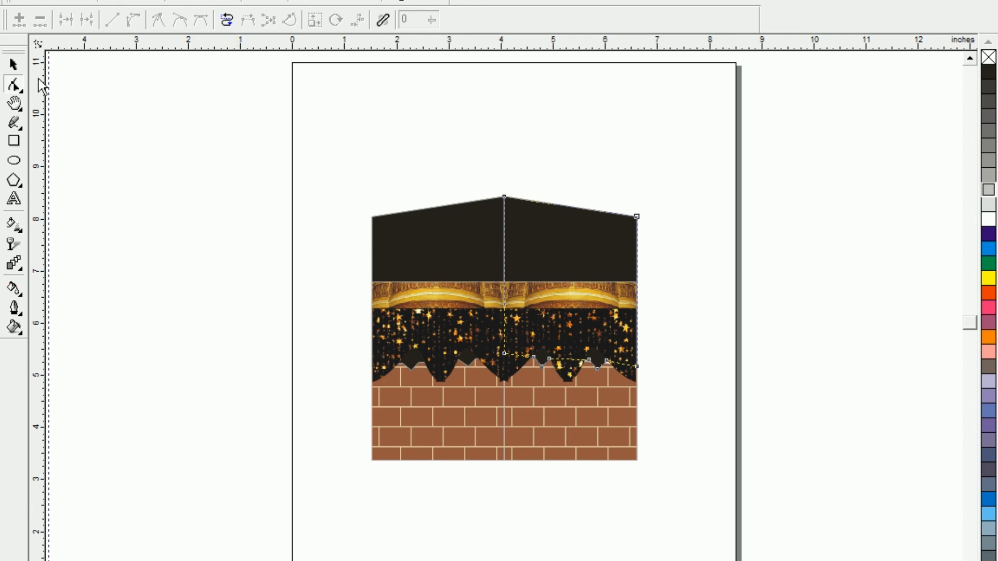
{"action": "left_click", "coordinate": [14, 66]}
{"action": "left_click", "coordinate": [232, 235]}
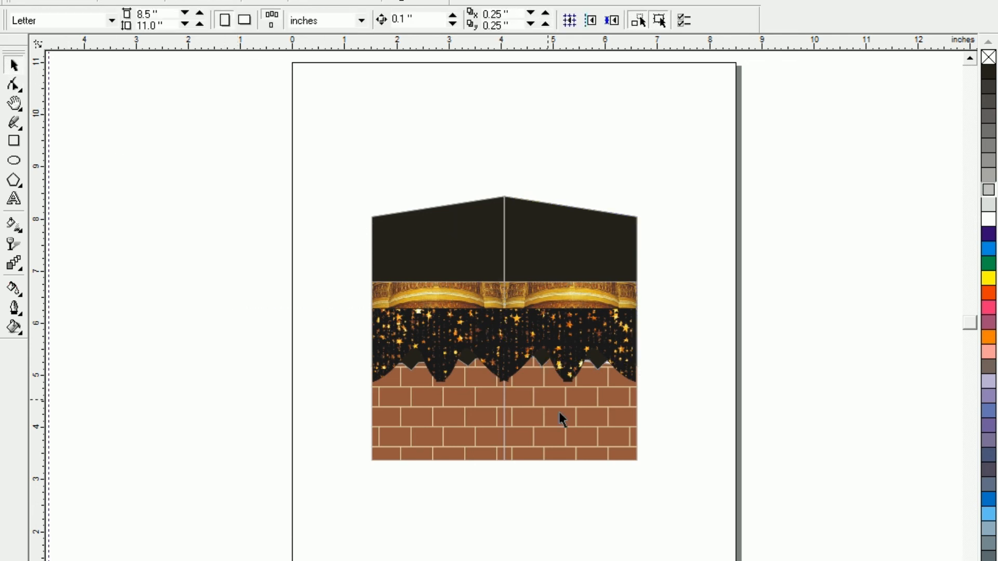
{"action": "left_click_drag", "start_coordinate": [223, 116], "coordinate": [717, 545]}
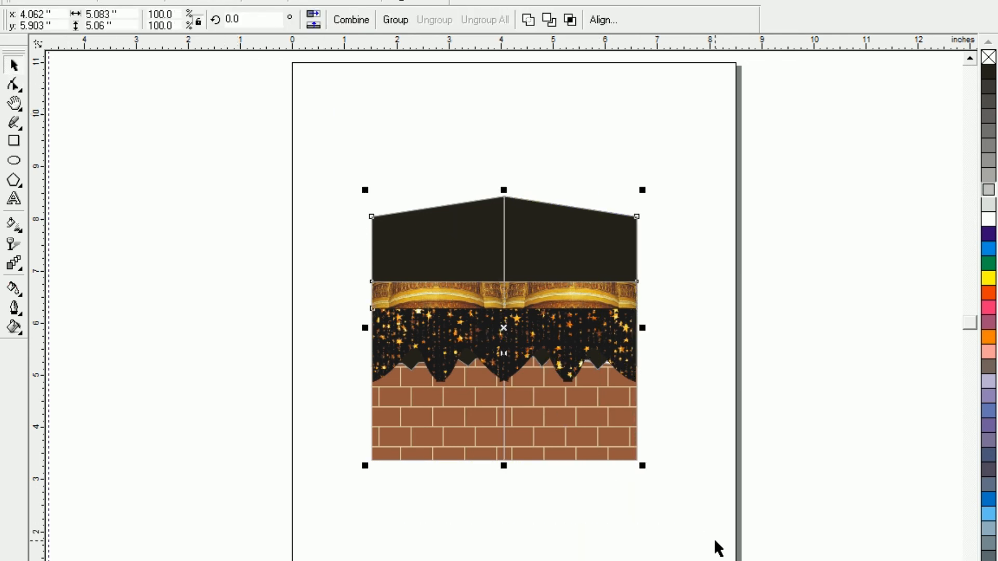